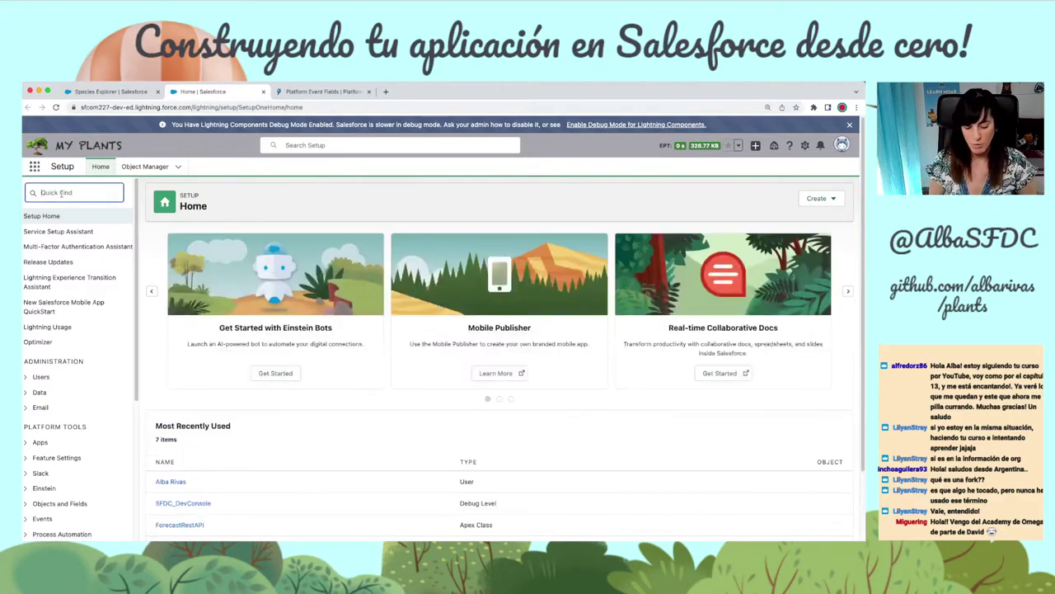
Step: Find Platform Events in Setup and start a new platform event
click(61, 193)
text(platform even)
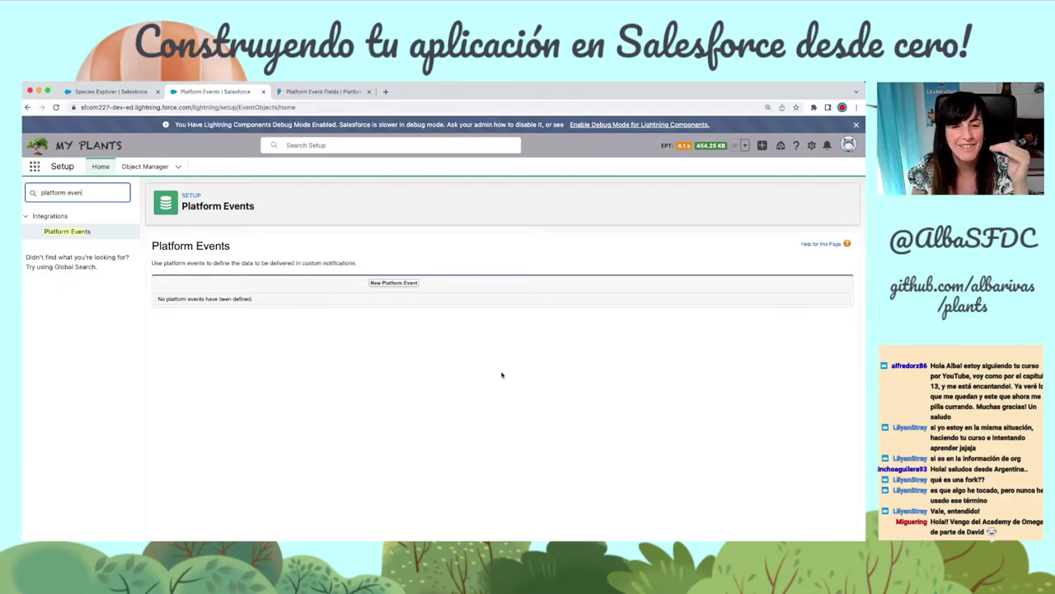
click(384, 283)
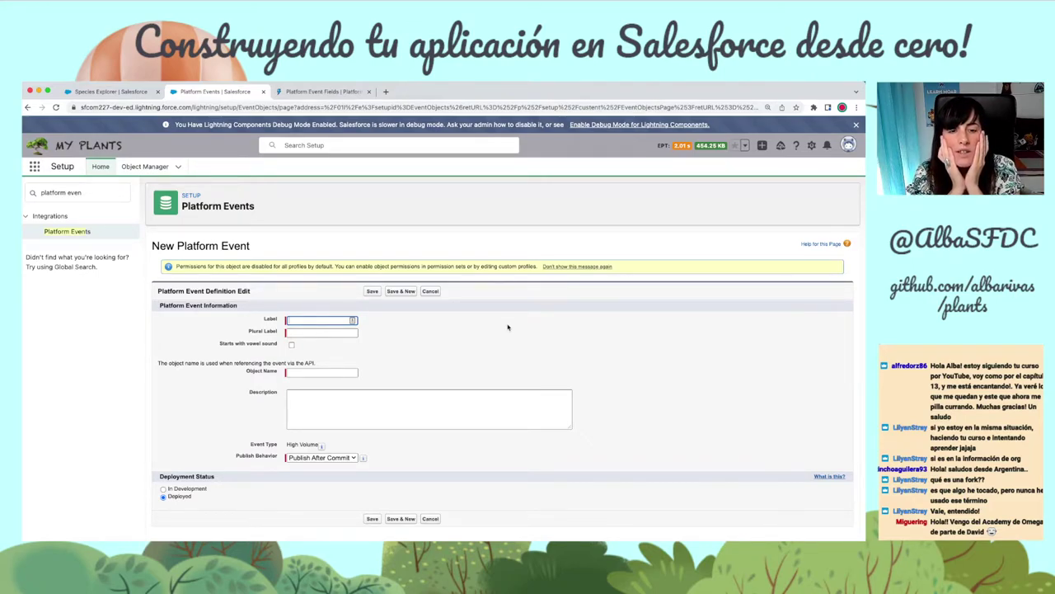
Step: Enter "Plant with Problem" as the event's label and "Plans with Problems" as its plural label
text(ant)
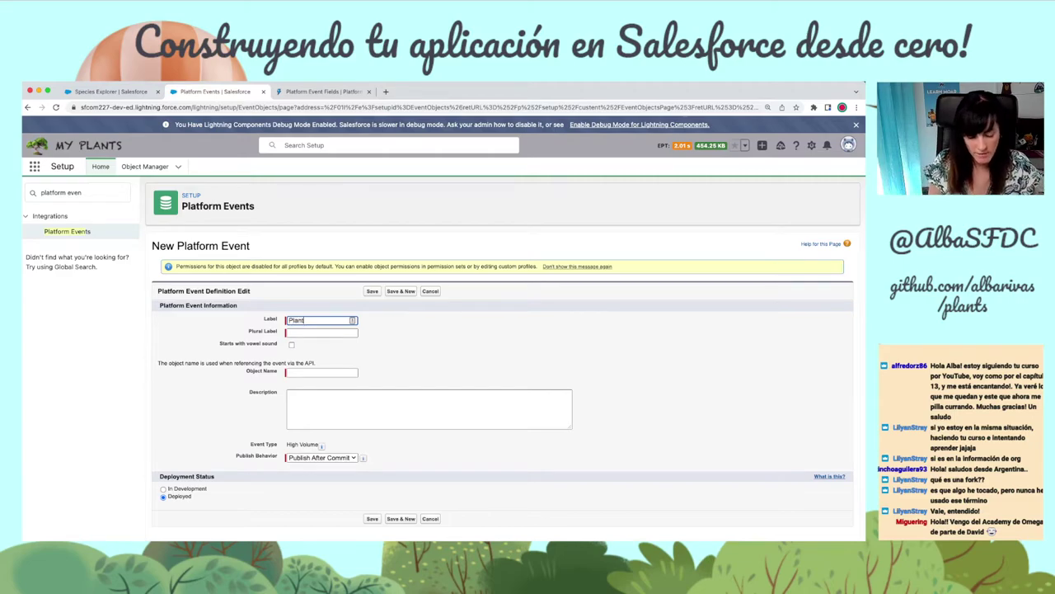
text( with Problem)
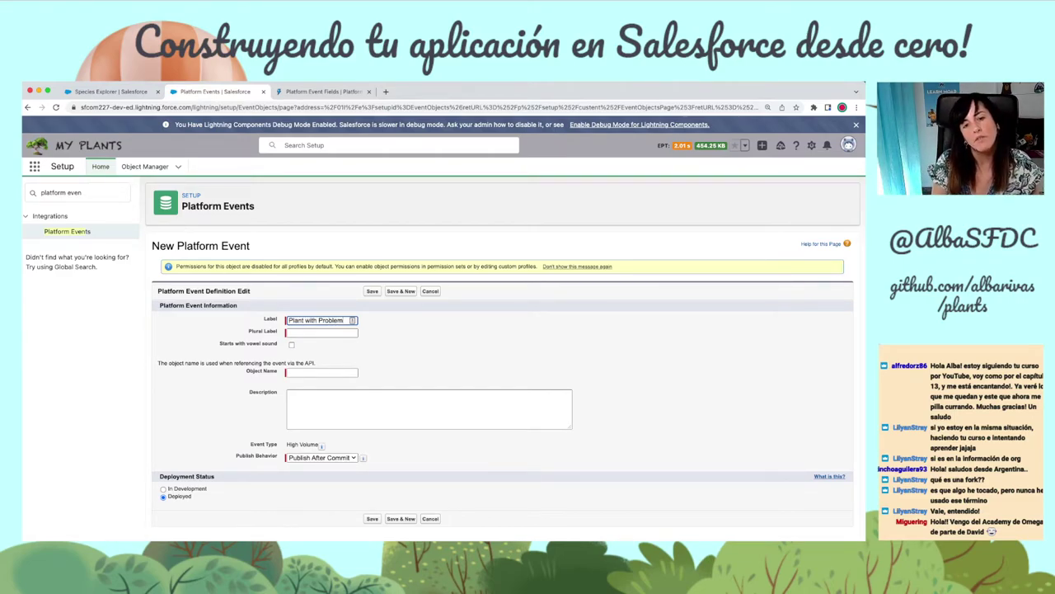
click(327, 334)
text(Pla)
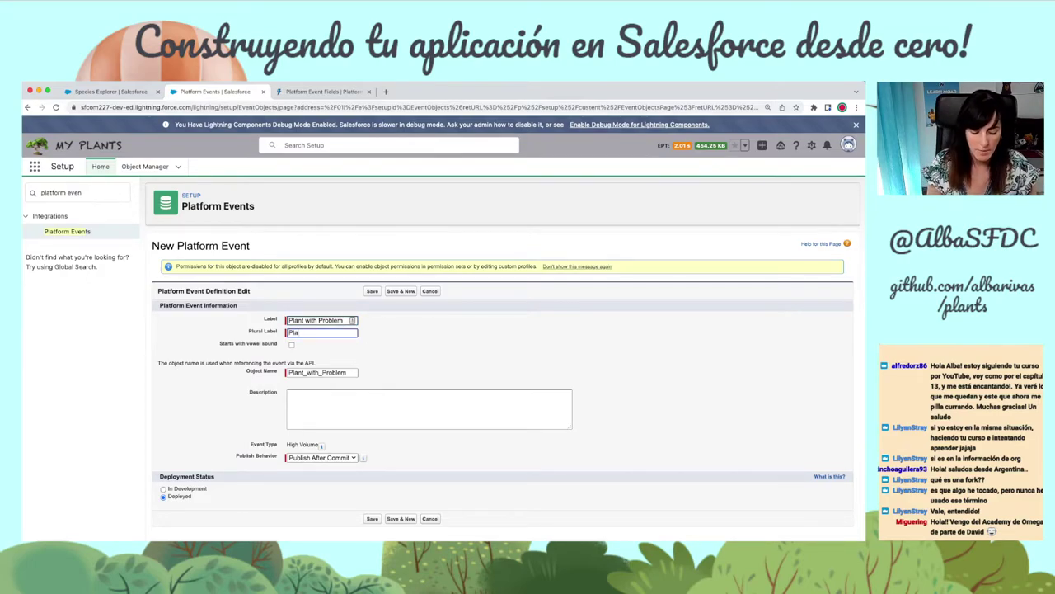
text(ns with Probl)
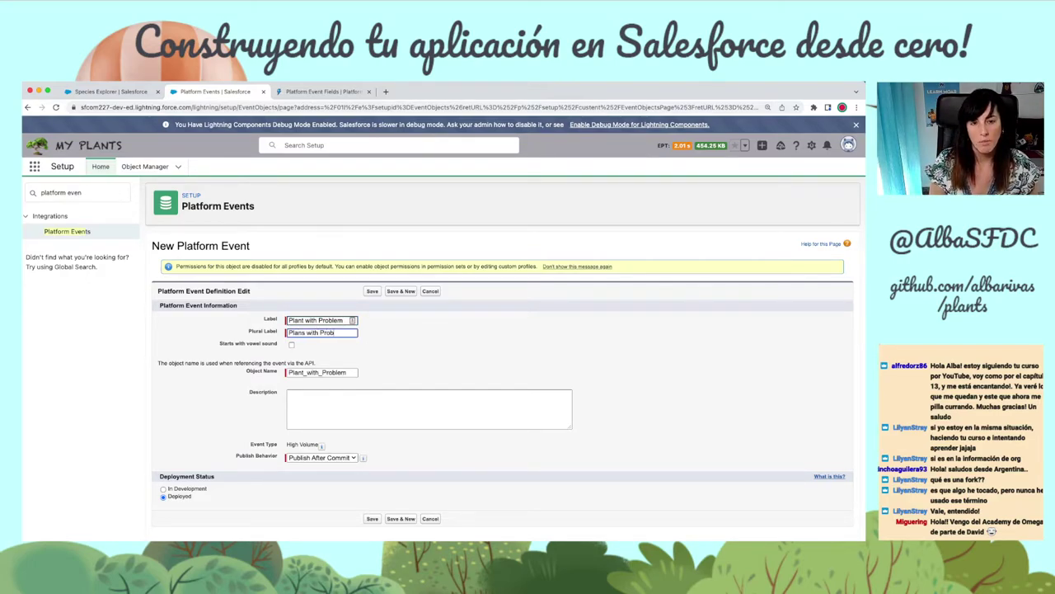
text(ems)
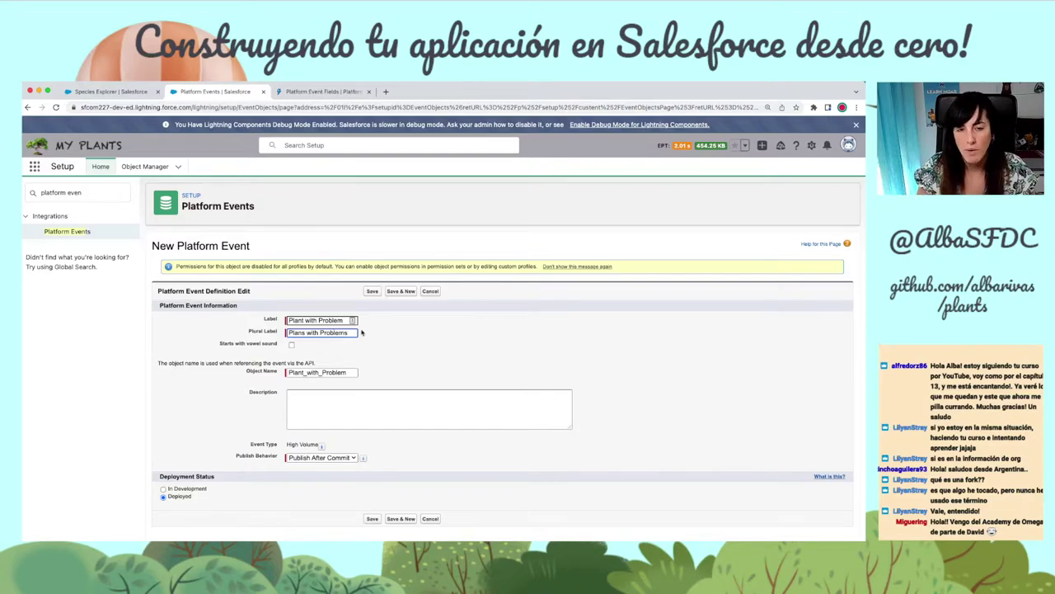
click(384, 350)
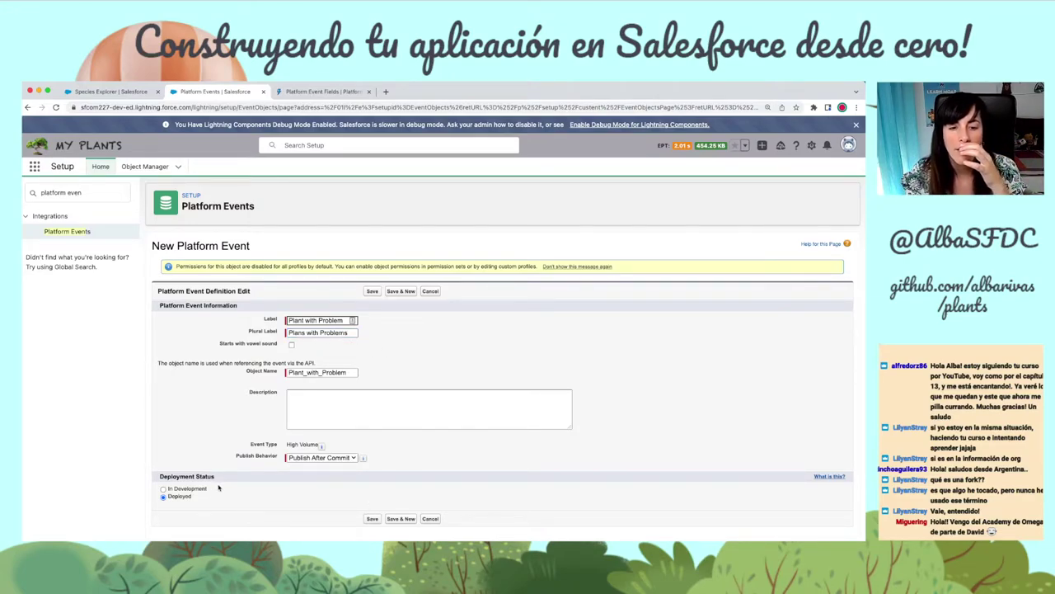
click(356, 458)
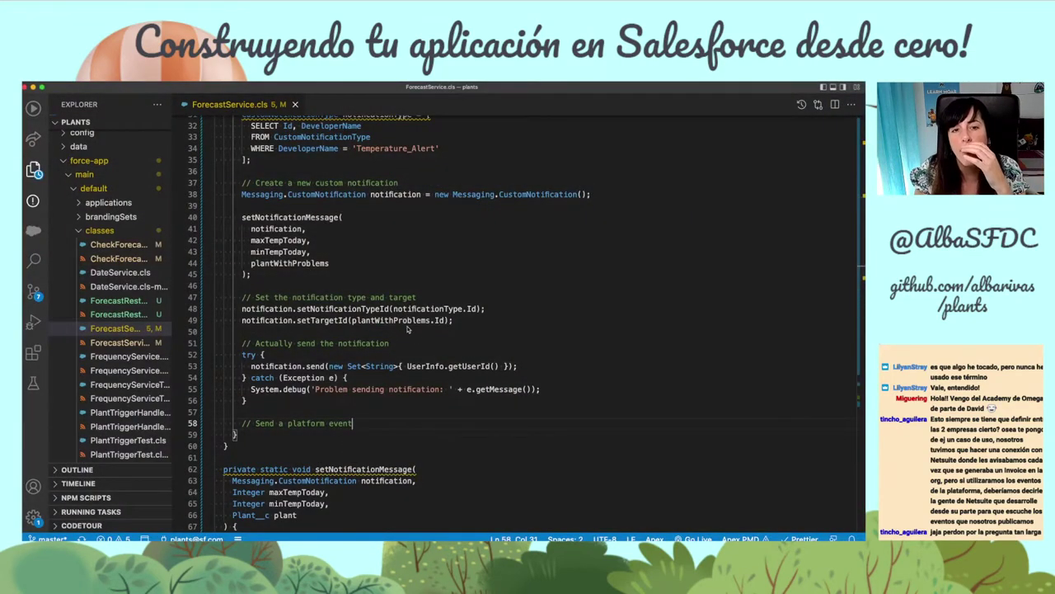
Step: Examine the postNotifications method in ForecastService.cls, from the plant query through the notification loop to the platform event comment
scroll(410, 305, up, 1)
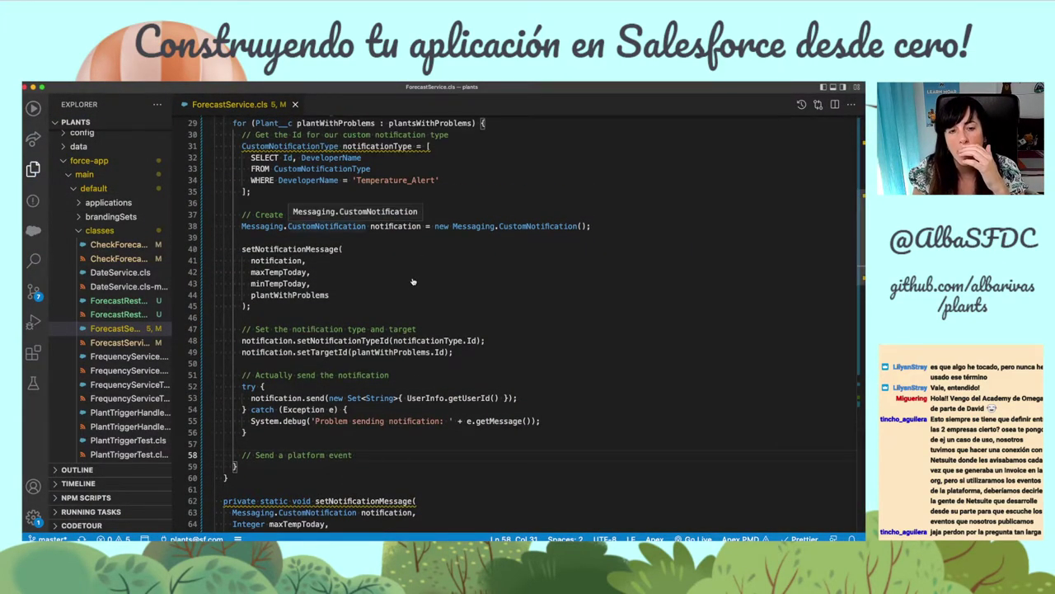
key(Page_Up)
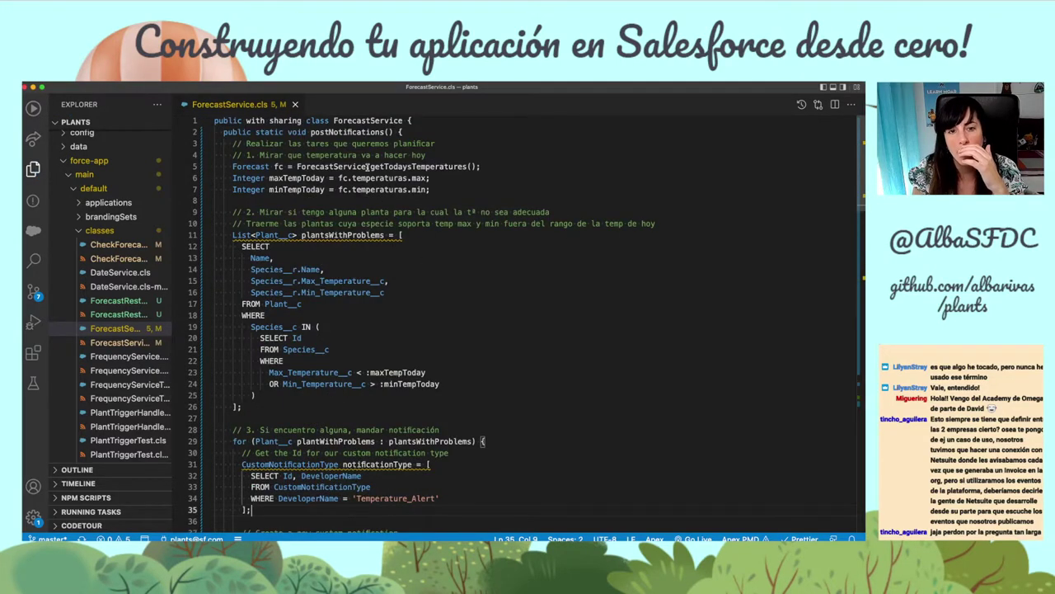
scroll(368, 166, down, 5)
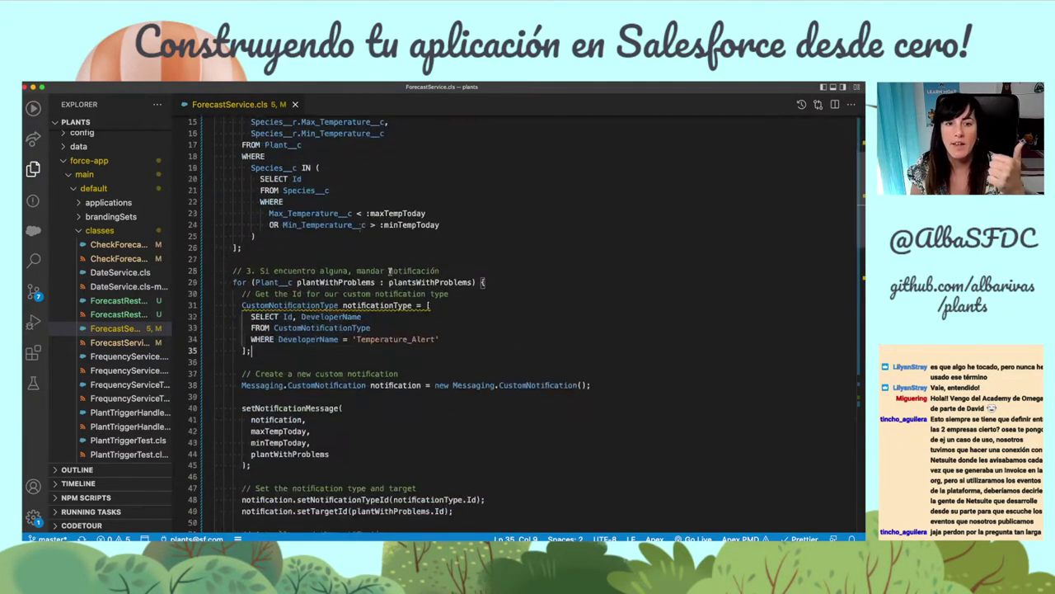
scroll(390, 271, down, 1)
scroll(459, 336, down, 1)
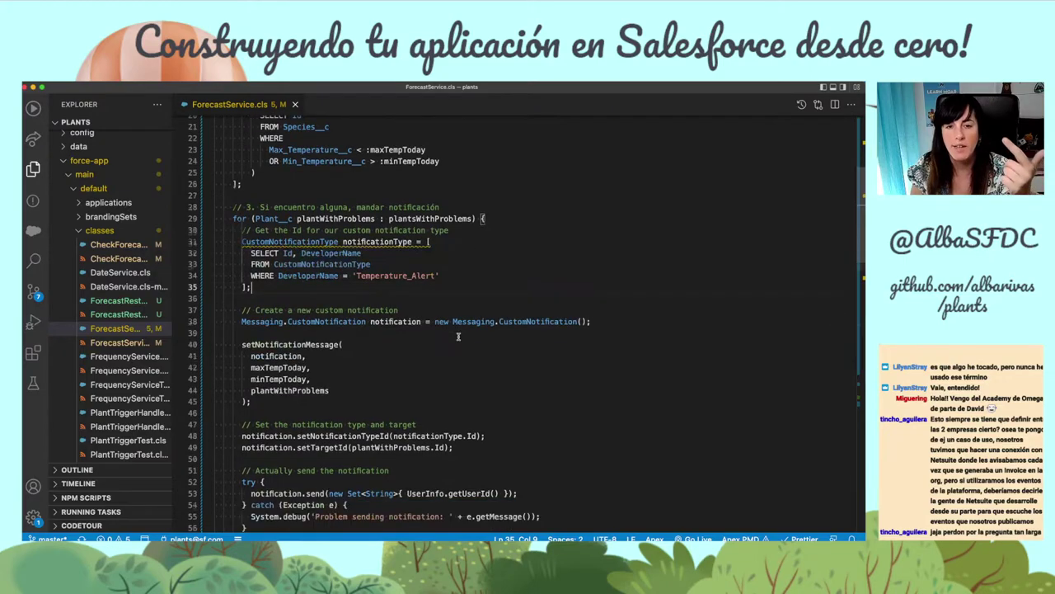
scroll(458, 336, down, 1)
scroll(371, 374, down, 1)
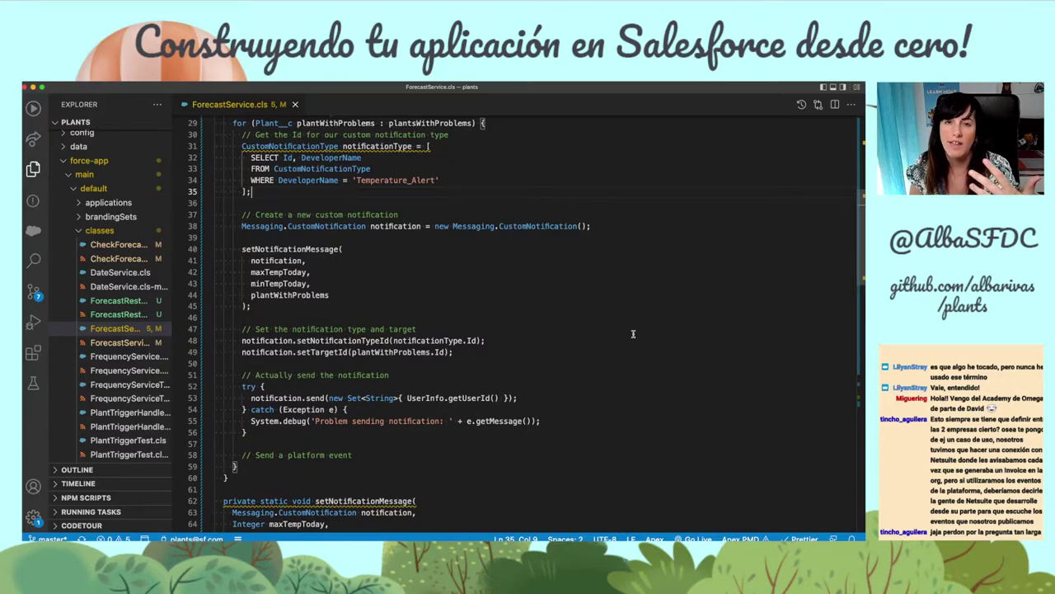
scroll(399, 306, up, 4)
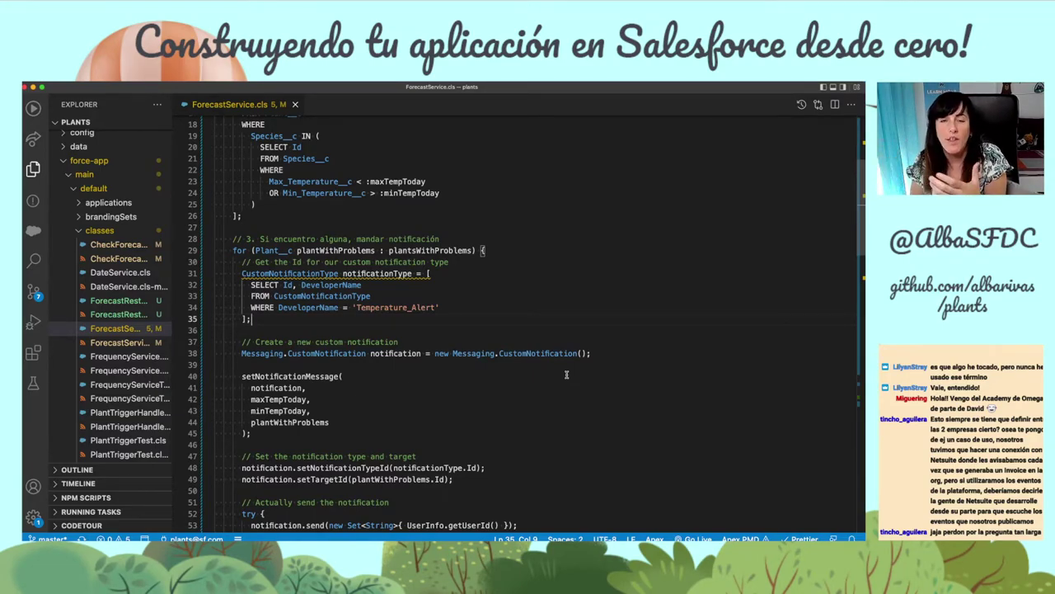
scroll(600, 360, down, 3)
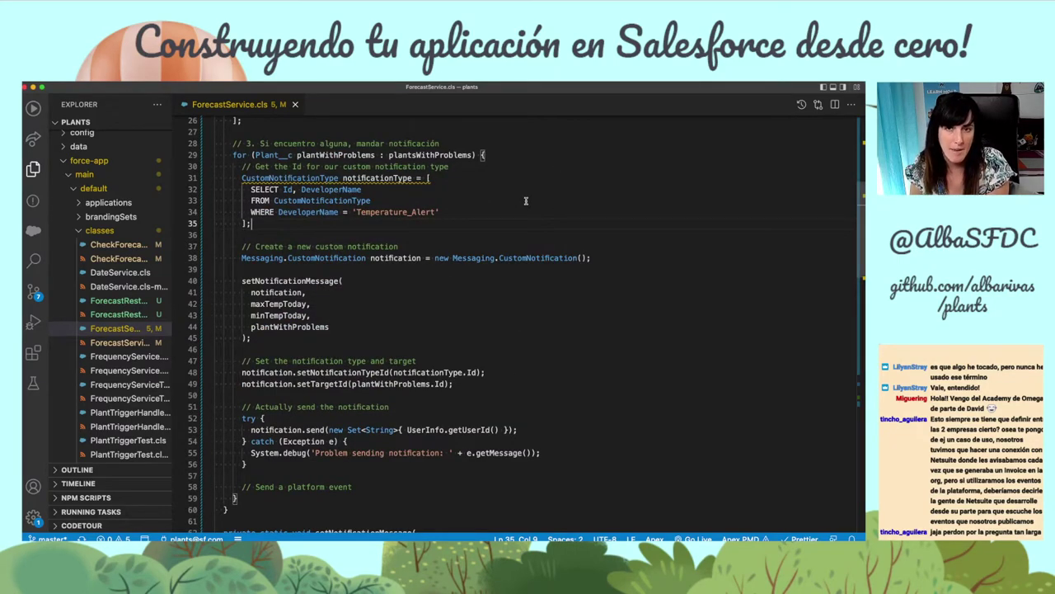
scroll(486, 373, down, 2)
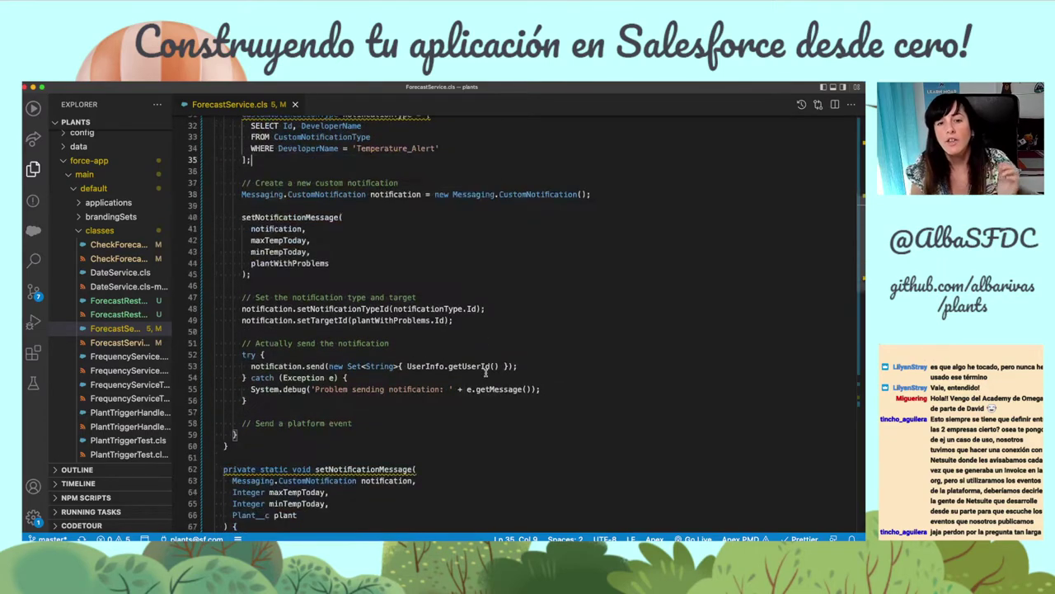
scroll(486, 371, up, 2)
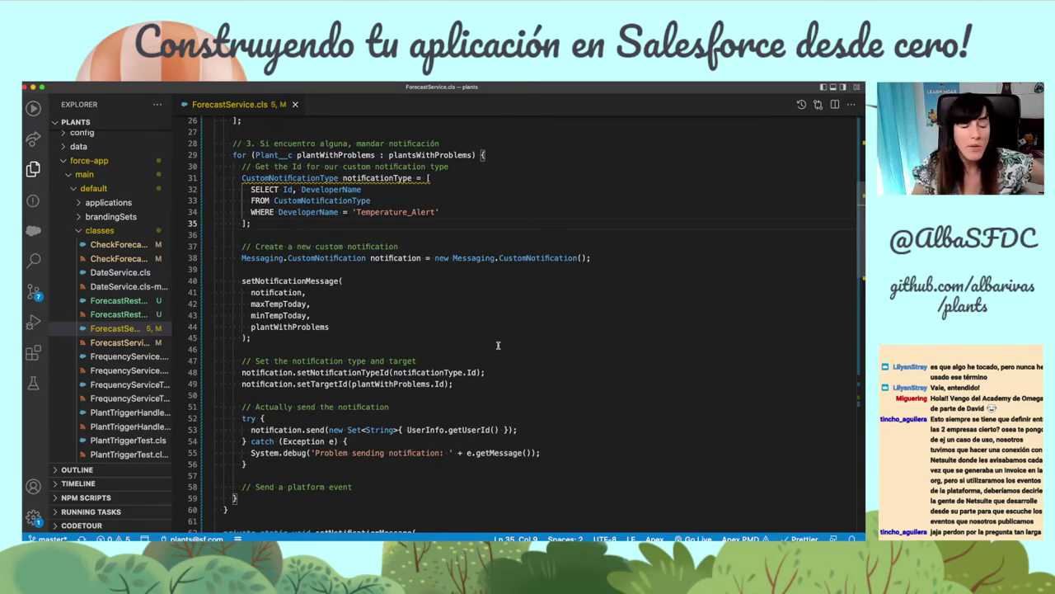
Step: Switch back to the Salesforce Setup page in the browser, set the publish behavior to Publish After Commit and save the platform event
key(super+Tab)
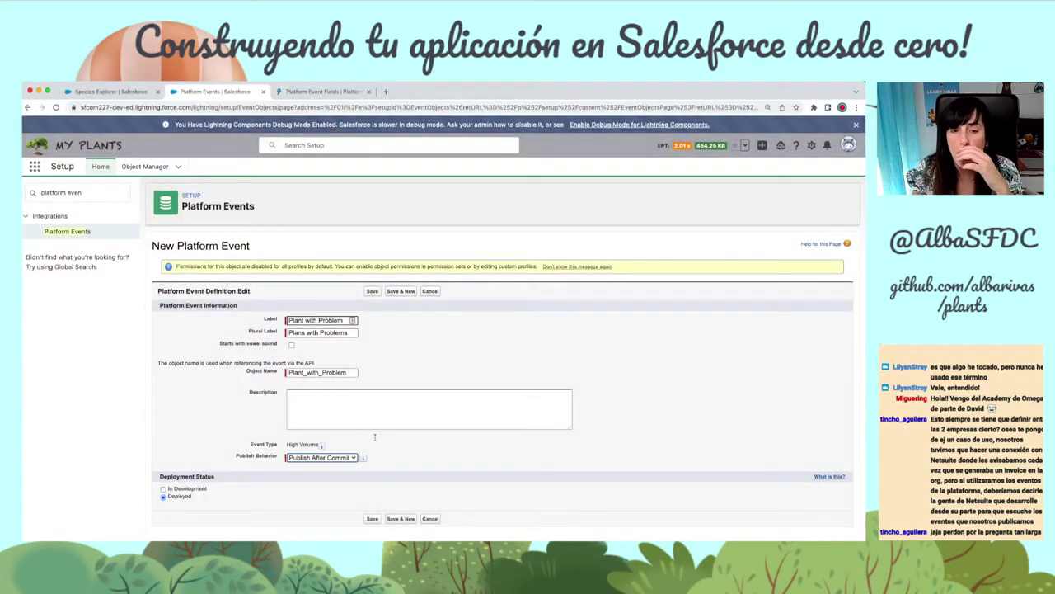
click(352, 458)
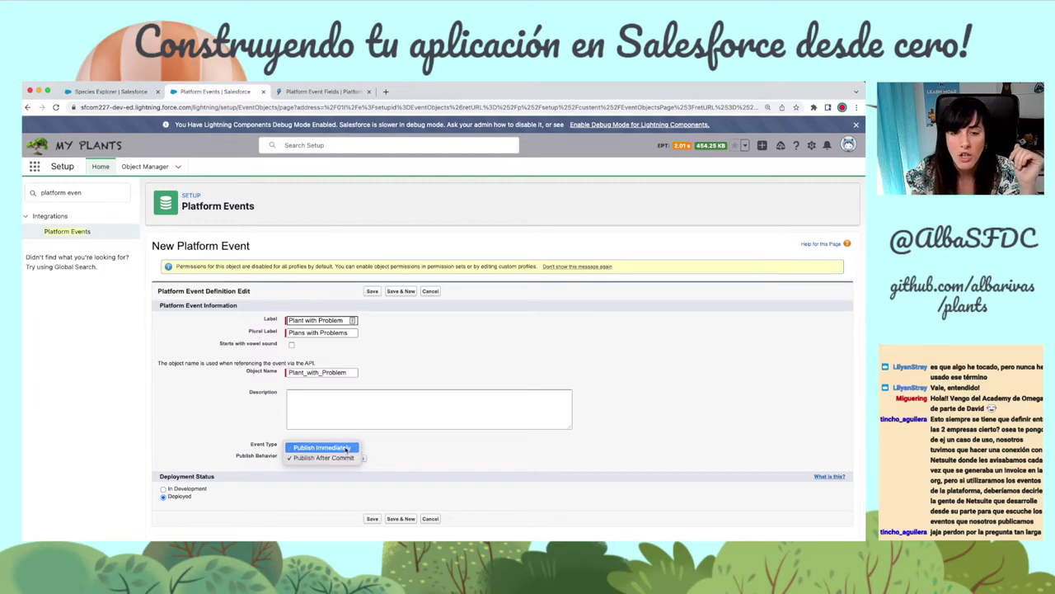
click(346, 448)
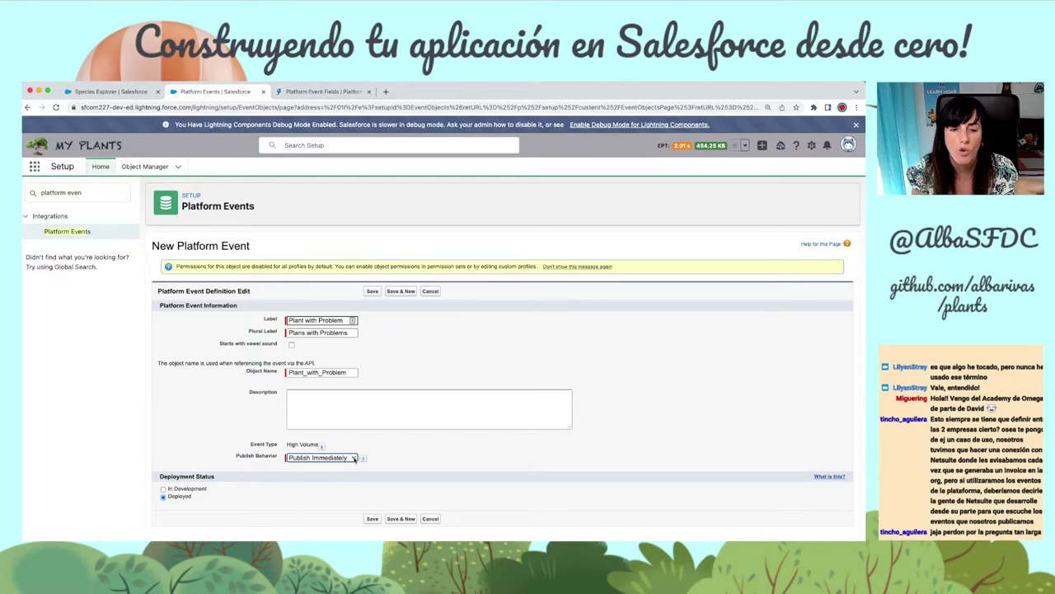
click(354, 458)
click(322, 463)
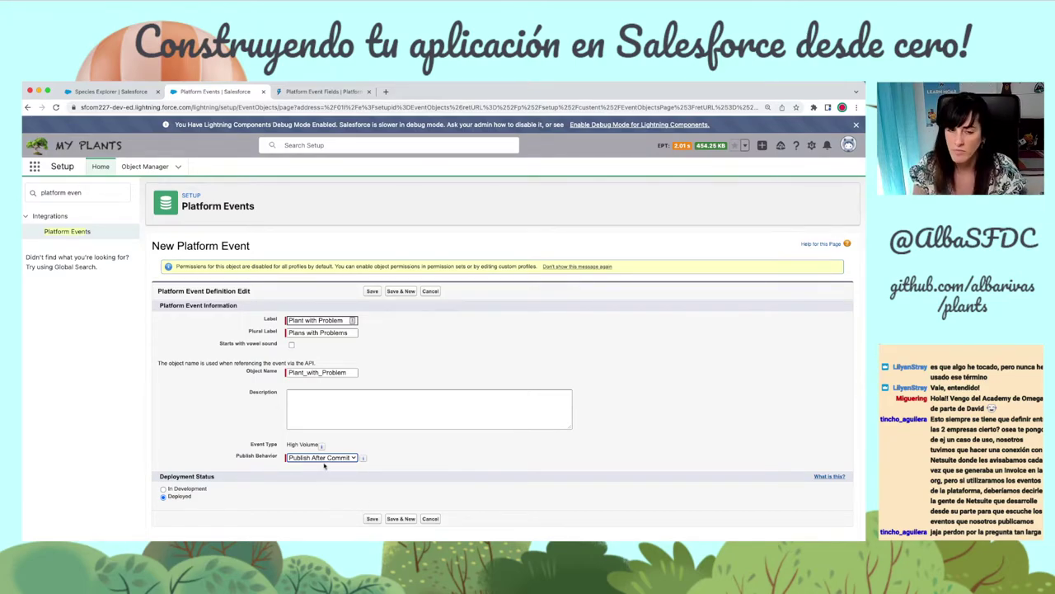
click(372, 519)
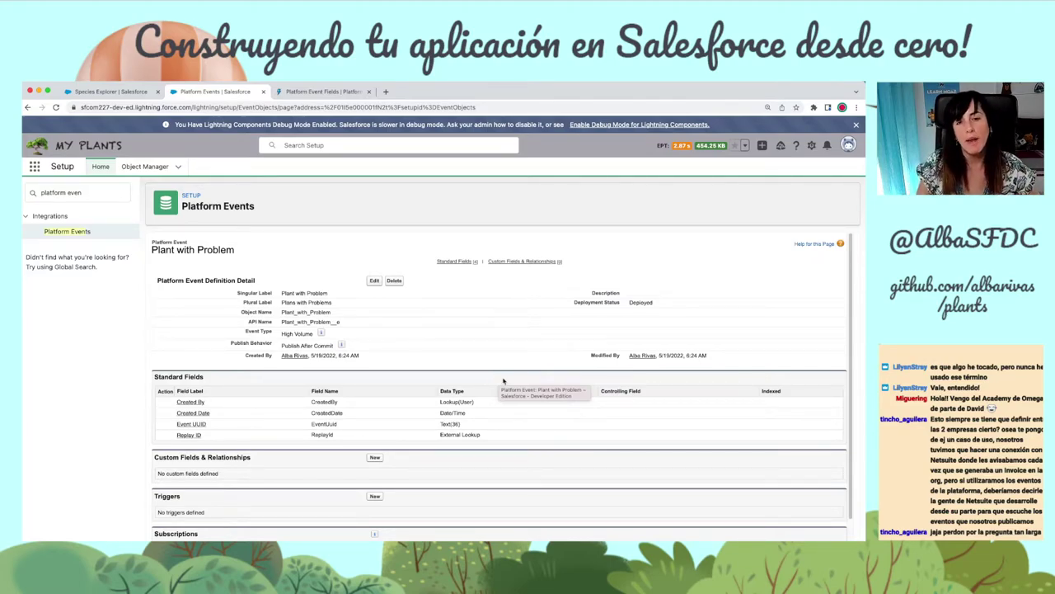
Step: Start a new custom field on the Plant with Problem event and choose Text as its data type
double_click(318, 323)
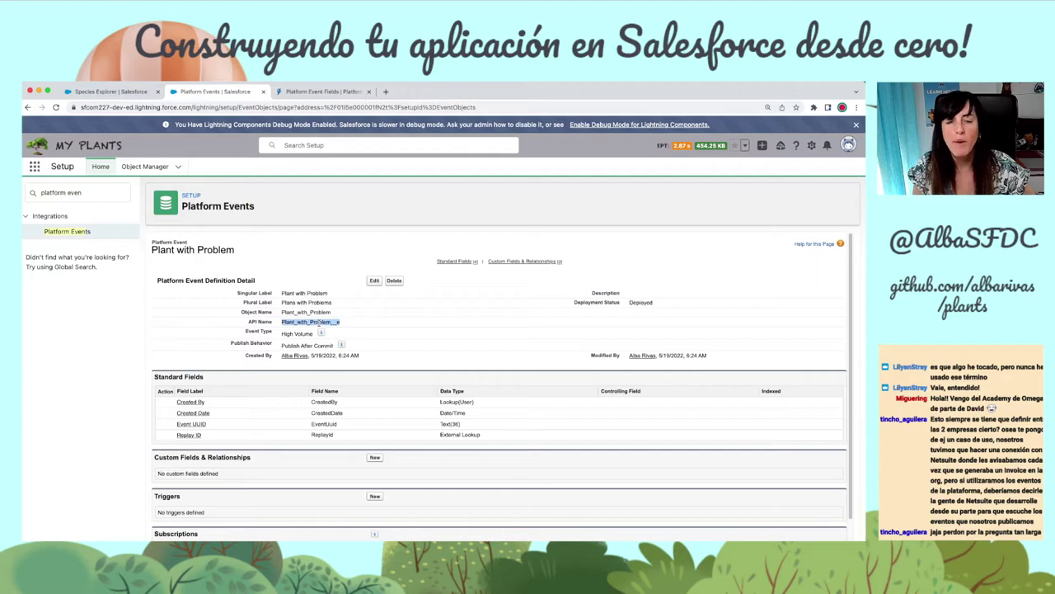
scroll(272, 412, down, 1)
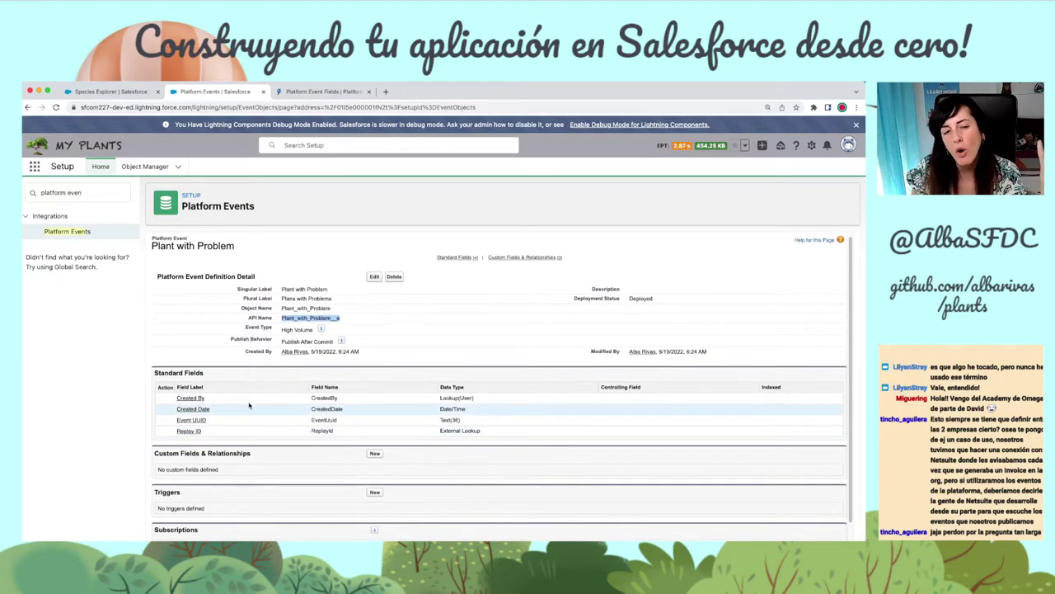
scroll(330, 445, down, 1)
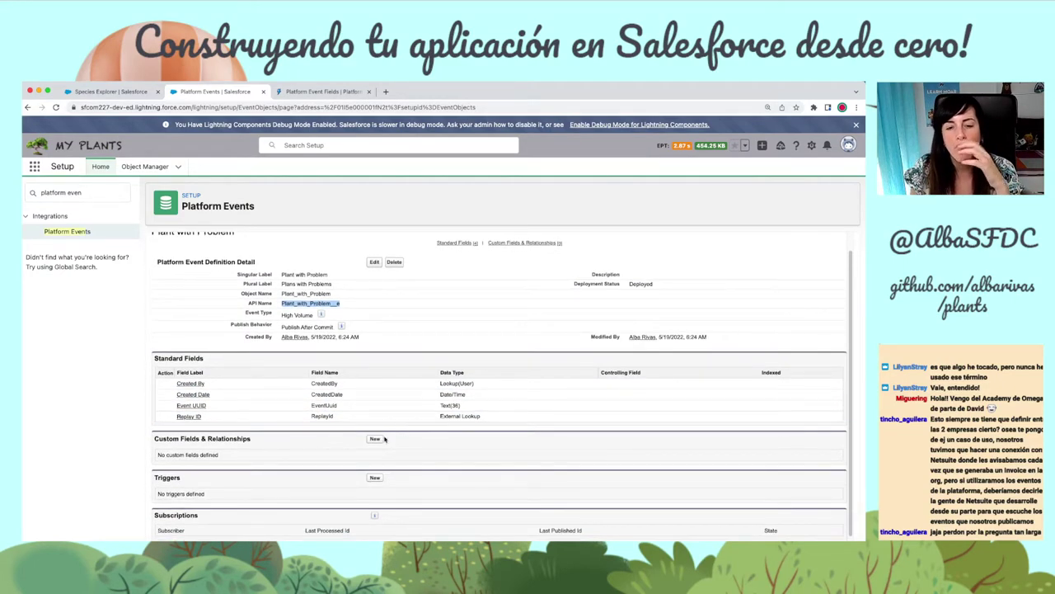
click(382, 439)
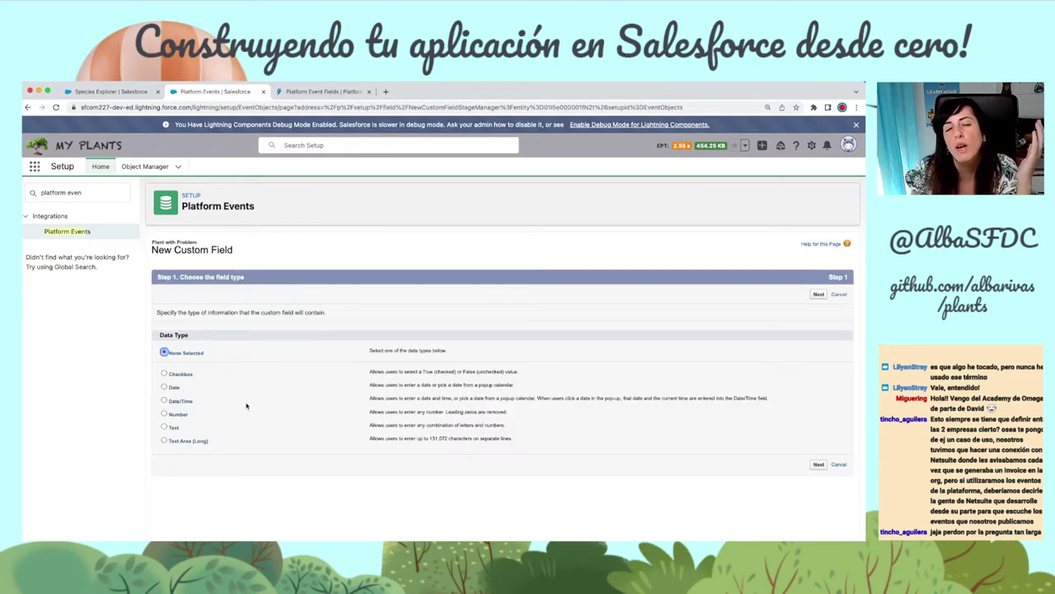
click(176, 416)
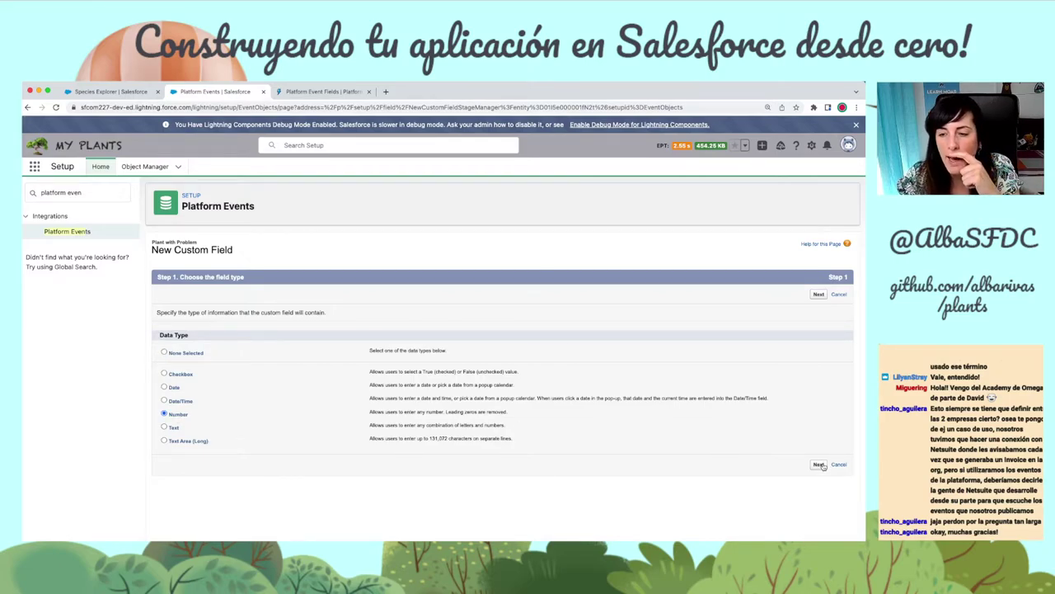
click(178, 430)
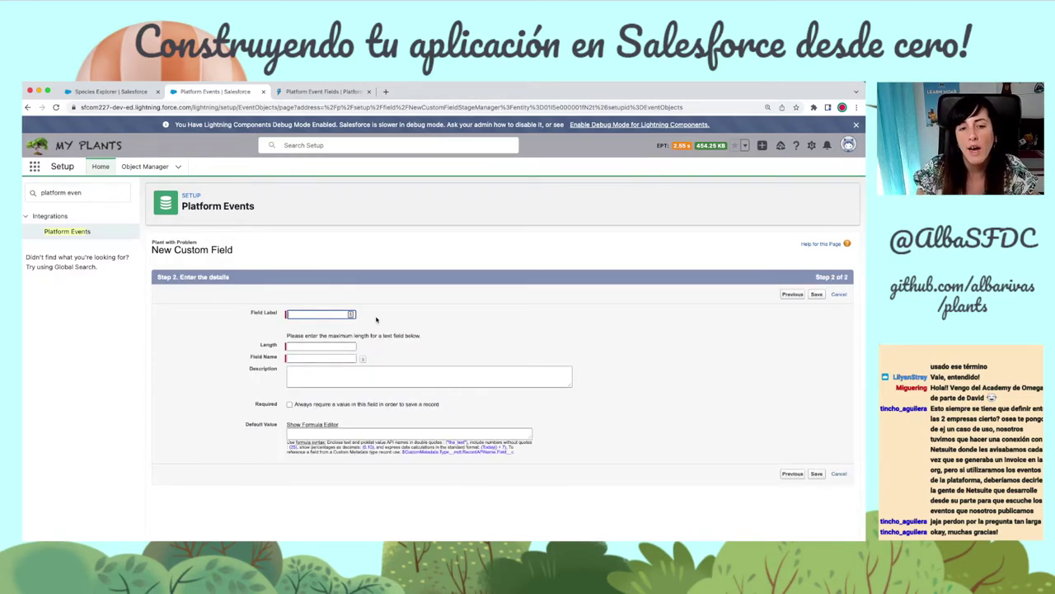
Step: Label the text field "Plant Id", set its length to 18 and save it
text(P)
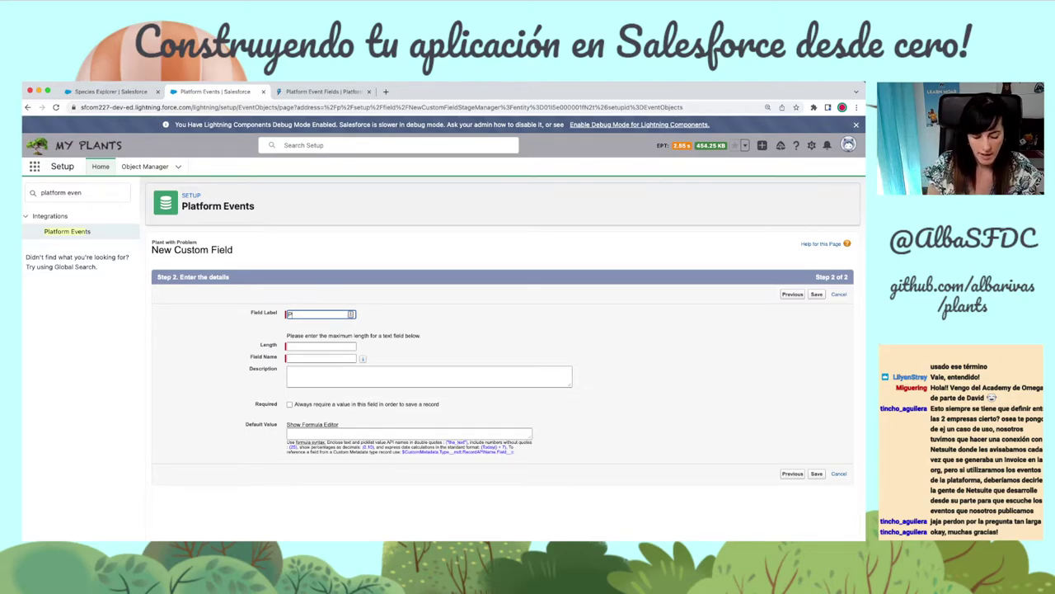
text(lant Id)
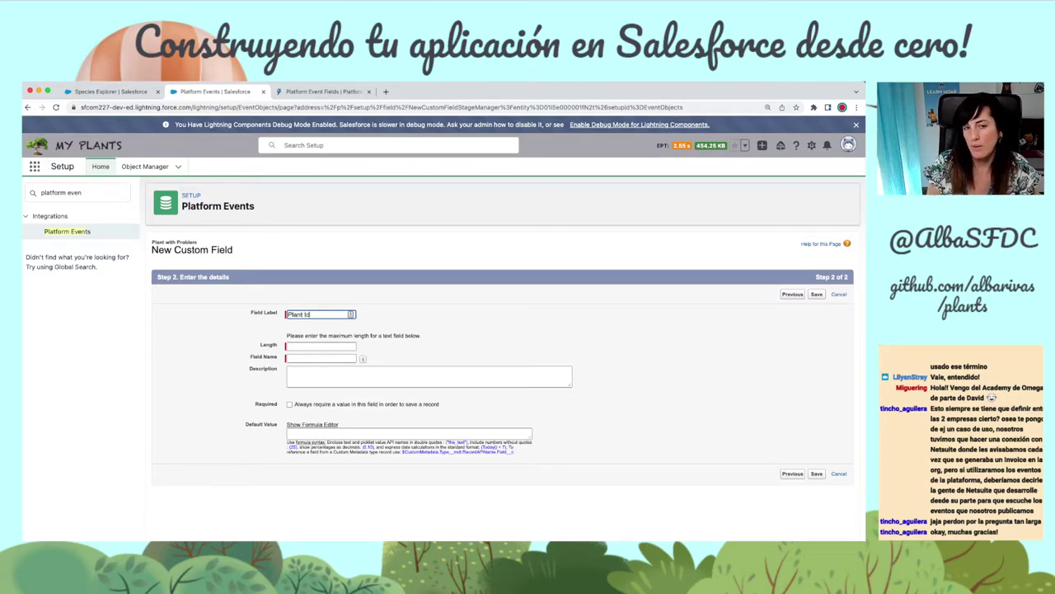
key(Tab)
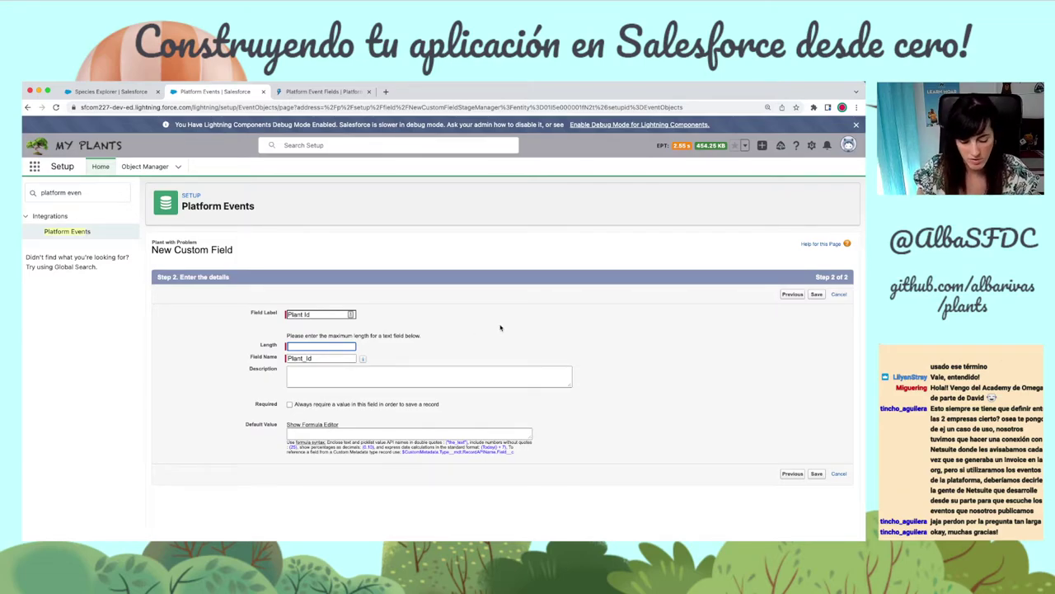
text(1)
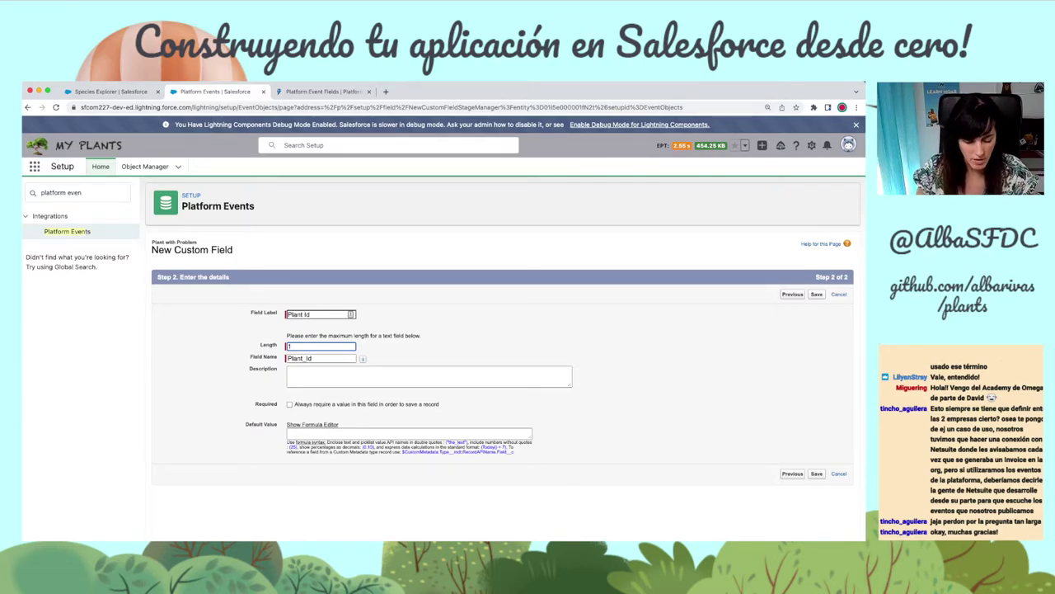
text(8)
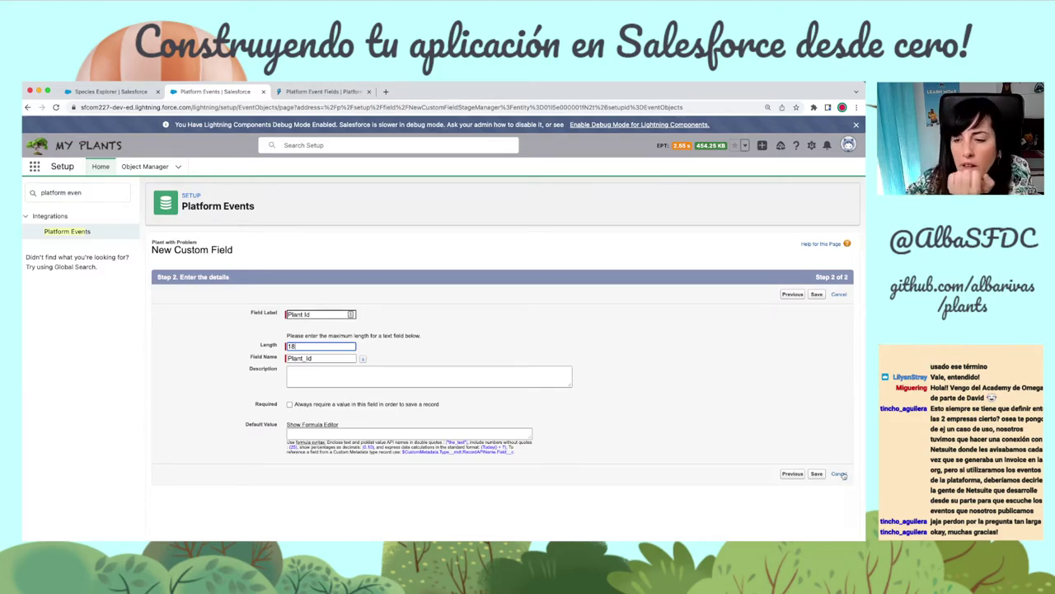
click(817, 475)
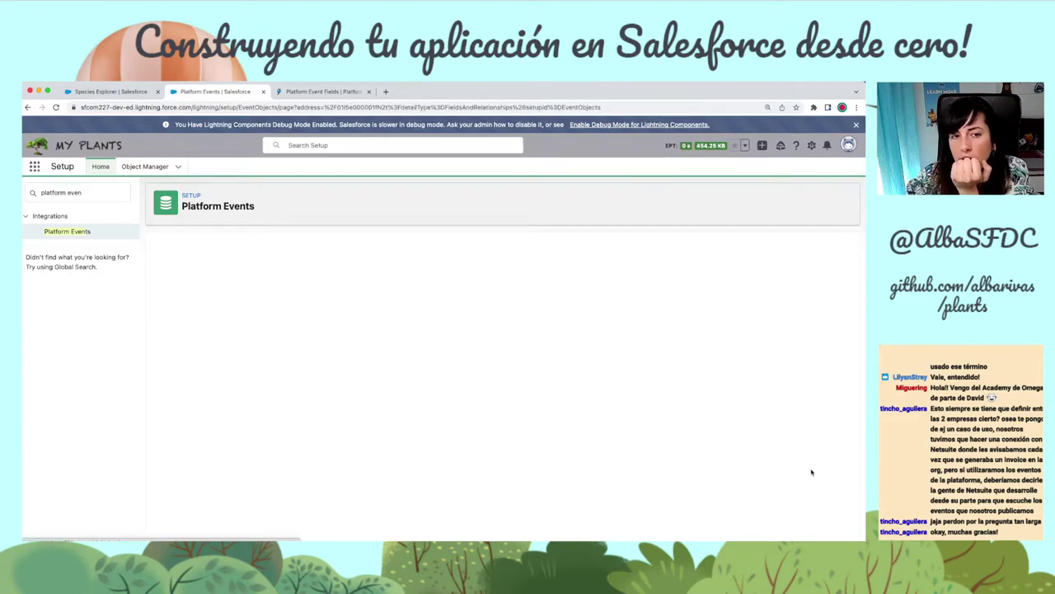
Step: Add a text field labelled "Tipo de Alerta" with length 10 and description "Frio o calor" to the Plant with Problem event, and save it
scroll(598, 445, down, 1)
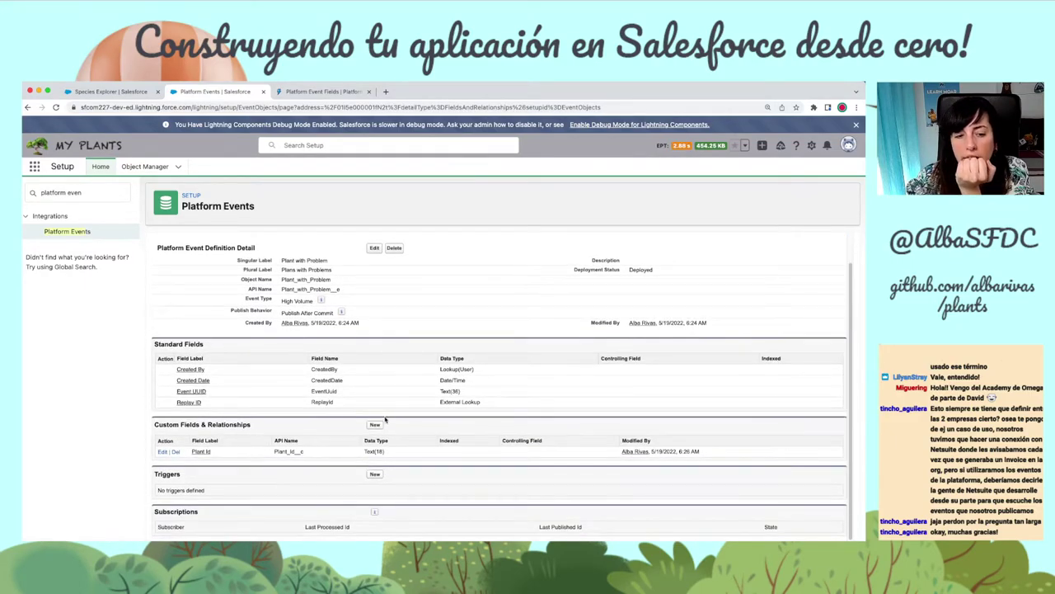
click(375, 425)
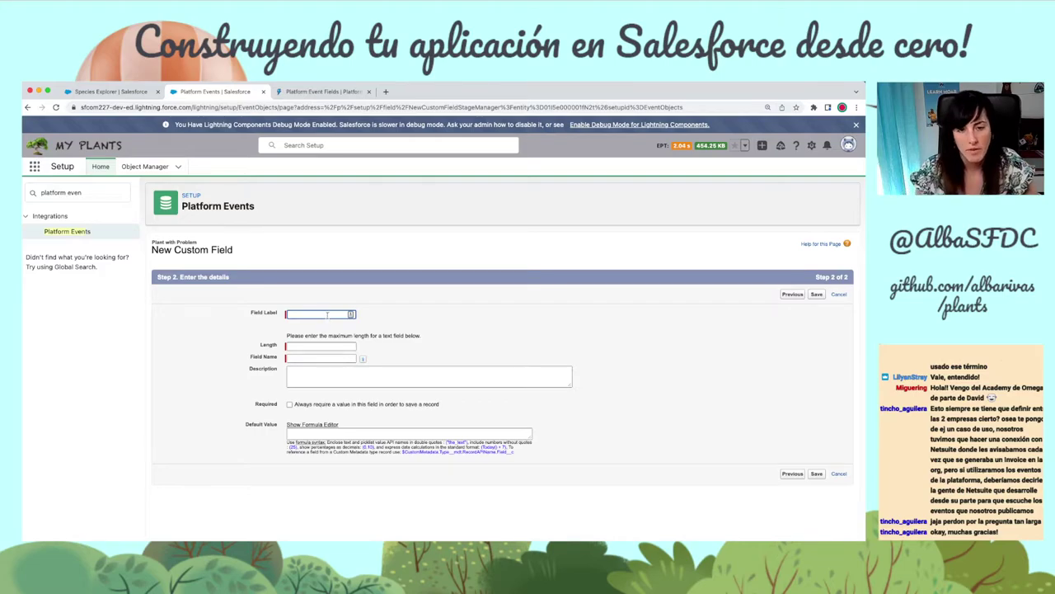
text(Tipo de A)
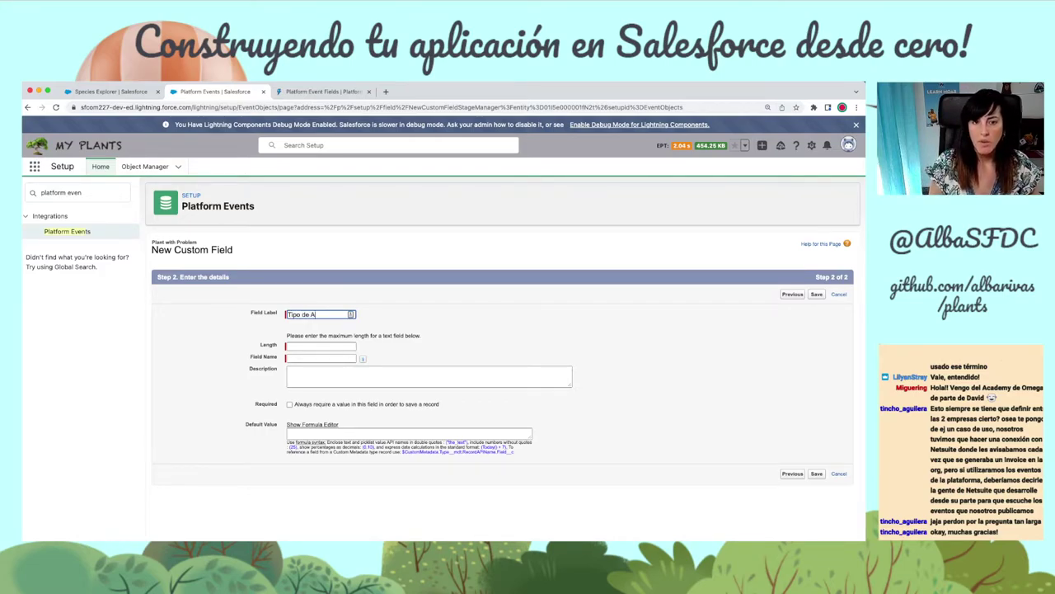
text(lerta)
key(Tab)
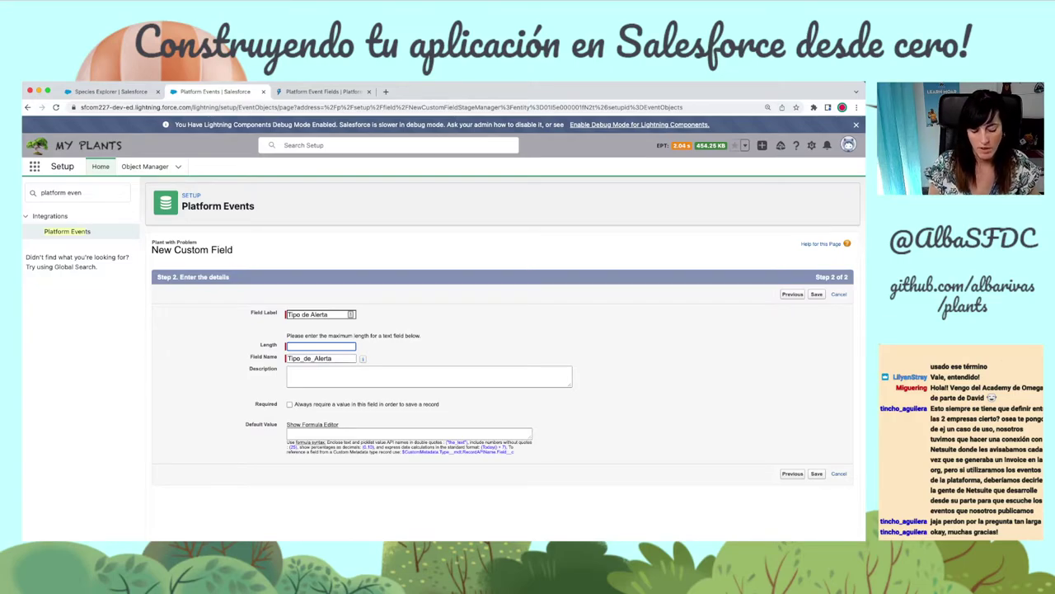
text(10)
key(Tab)
key(Tab)
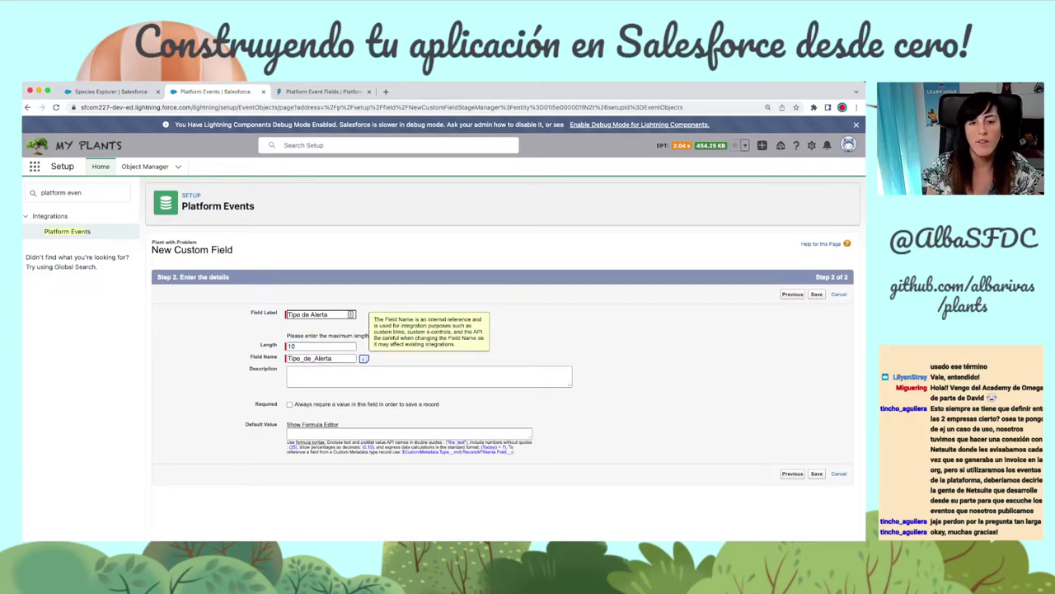
key(Tab)
text(Frio o calor)
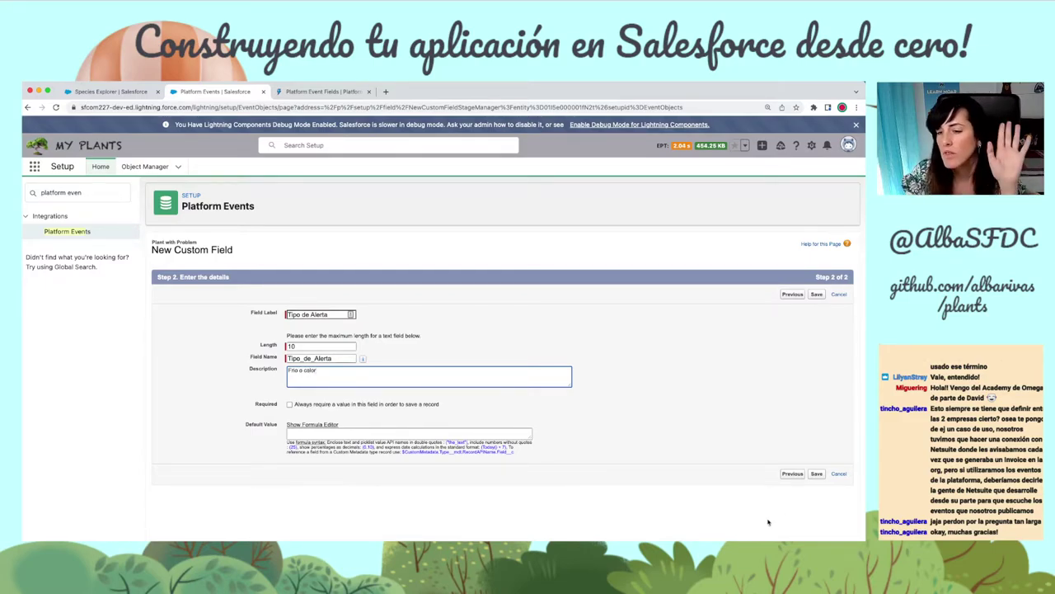
click(817, 474)
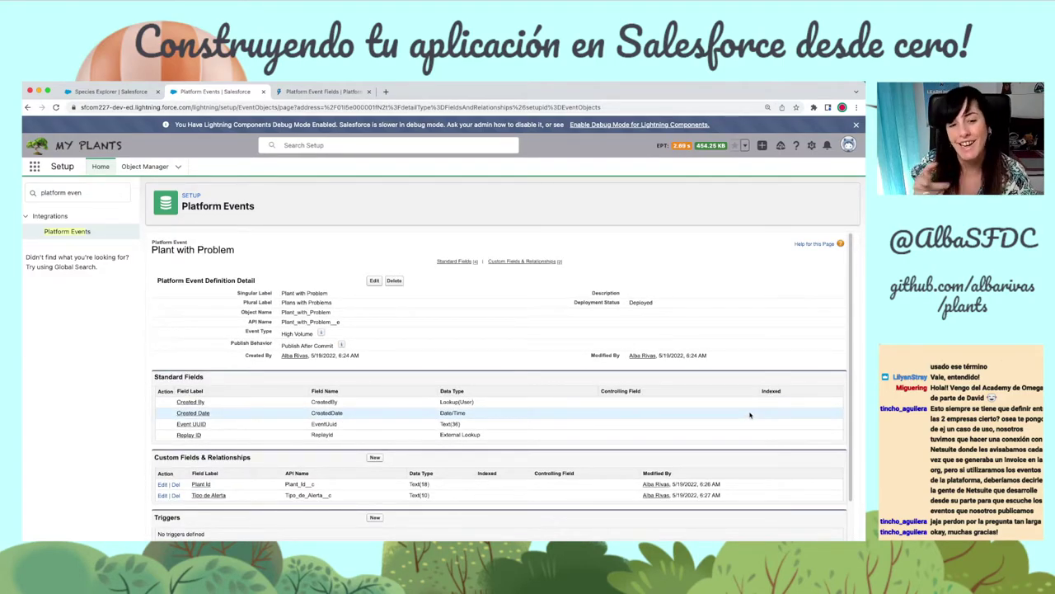
scroll(239, 464, down, 2)
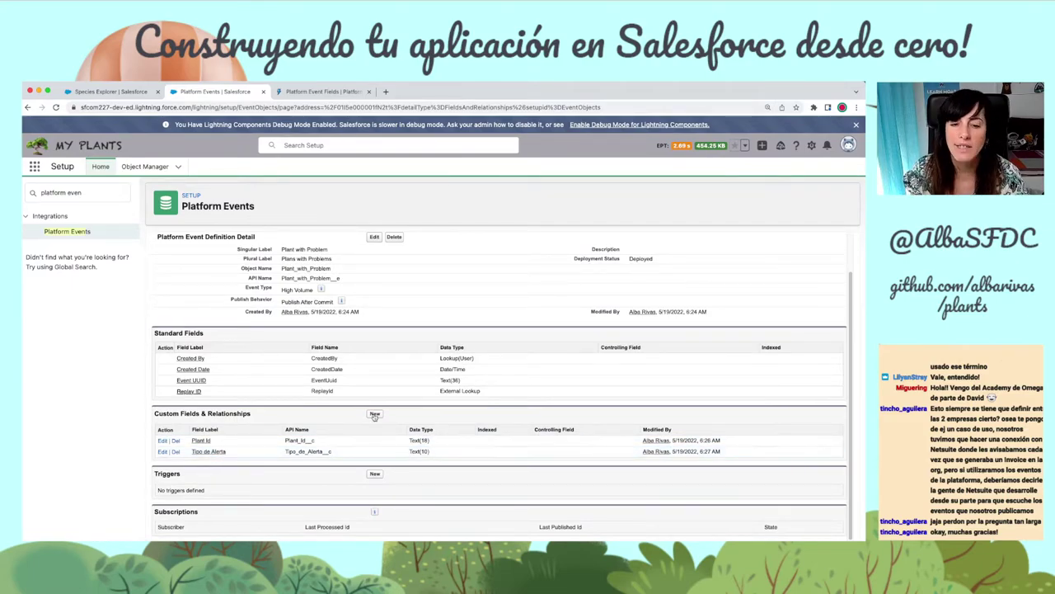
click(375, 415)
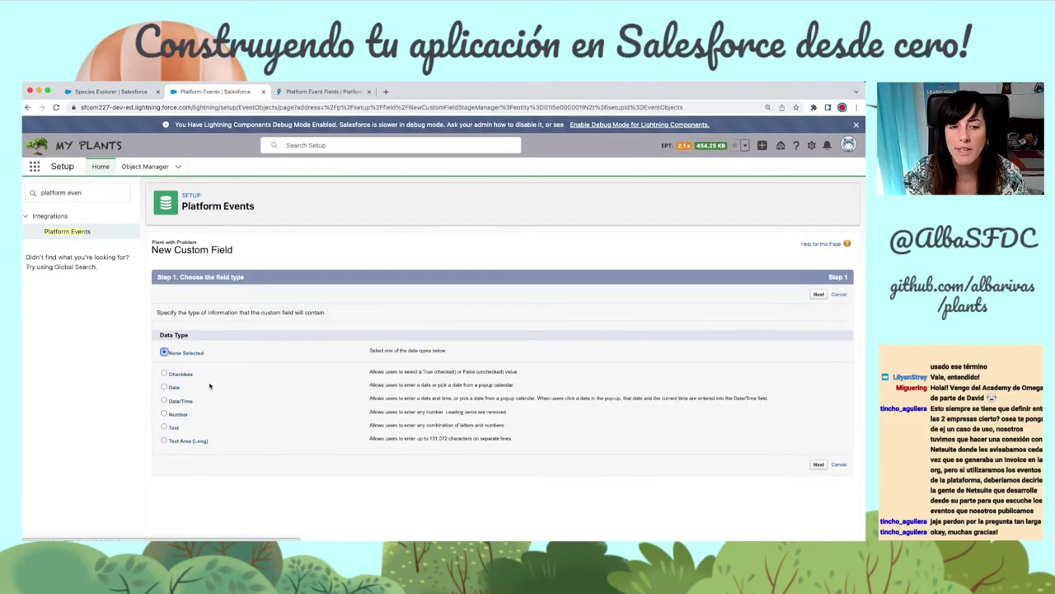
click(838, 294)
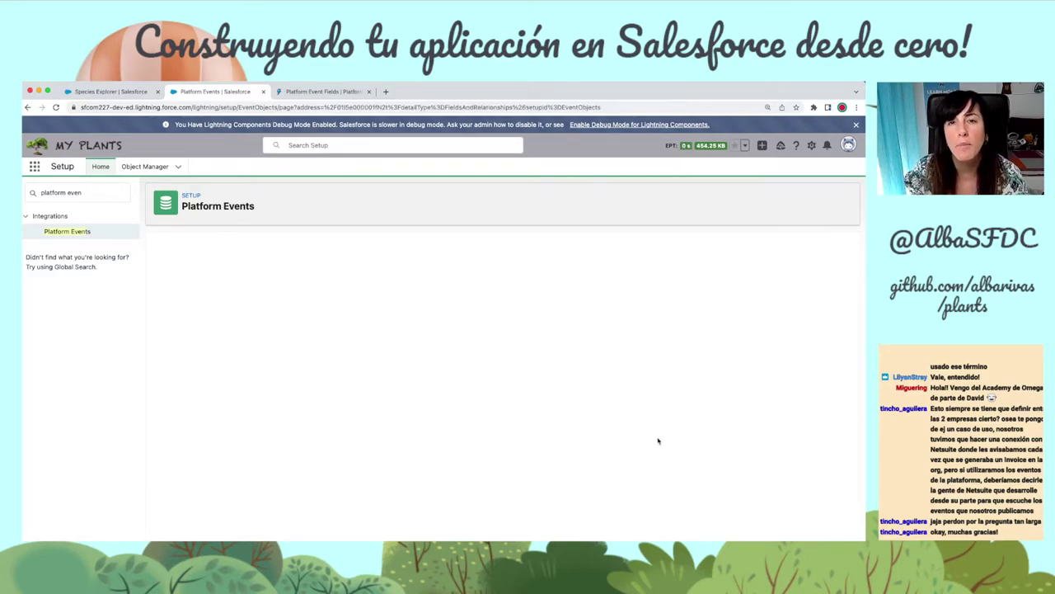
Step: Review the Plant with Problem event's definition and its standard and custom fields, including the ReplayId standard field
scroll(537, 427, down, 1)
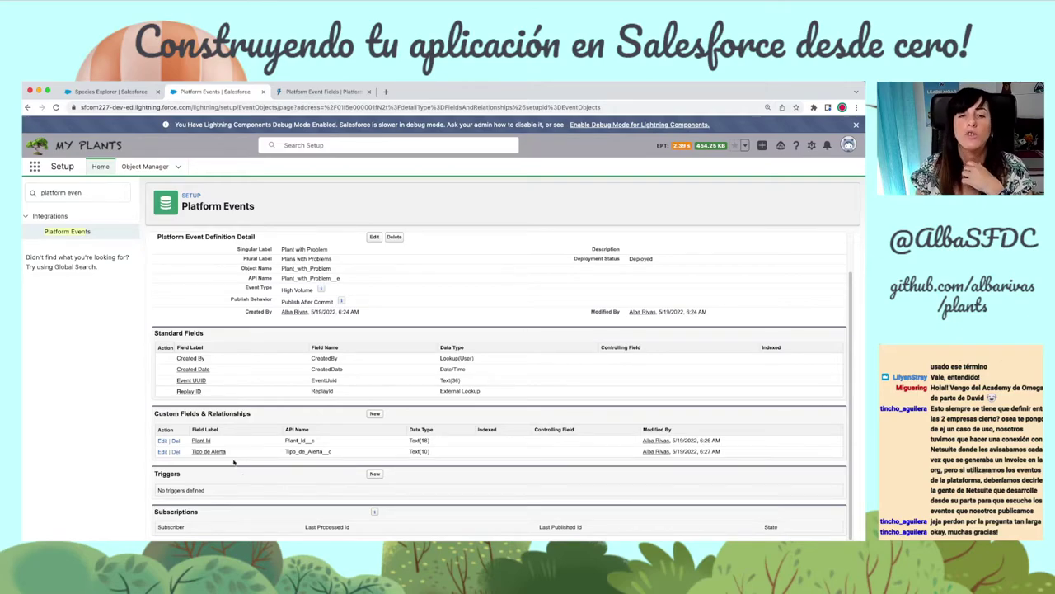
scroll(261, 423, up, 1)
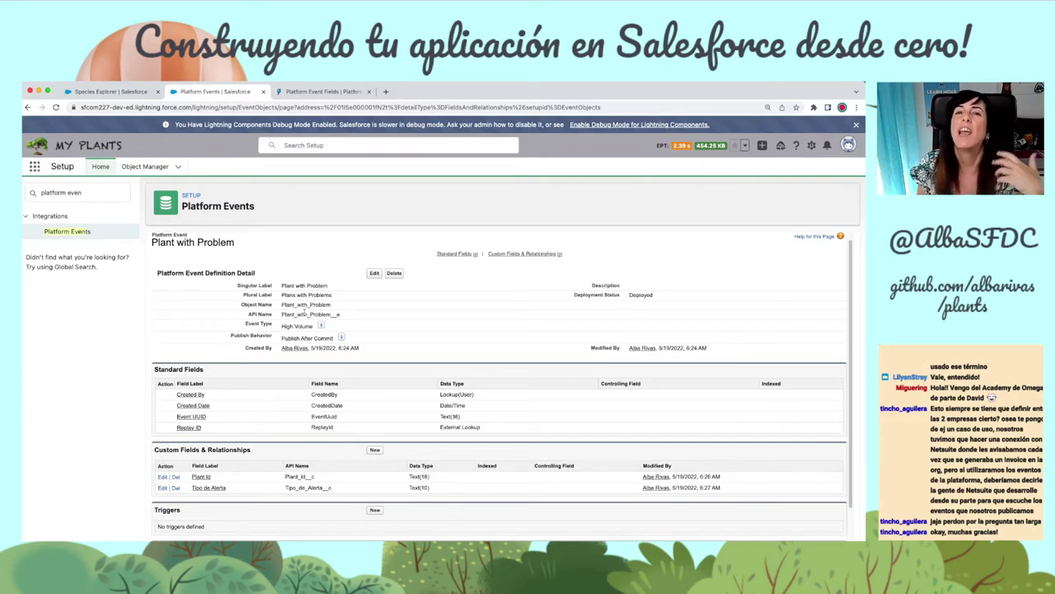
scroll(498, 422, down, 1)
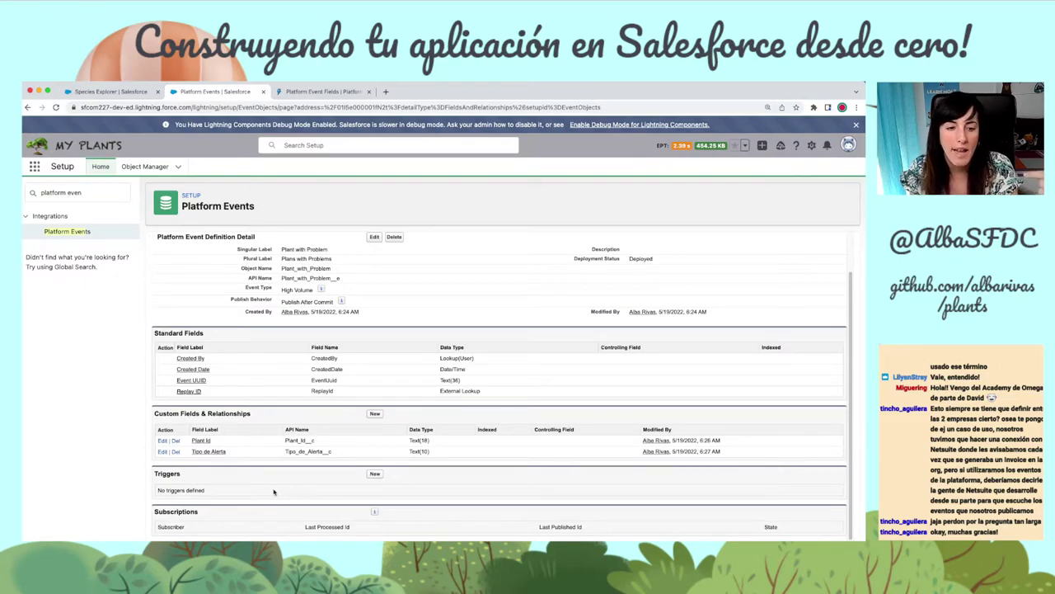
scroll(273, 493, up, 1)
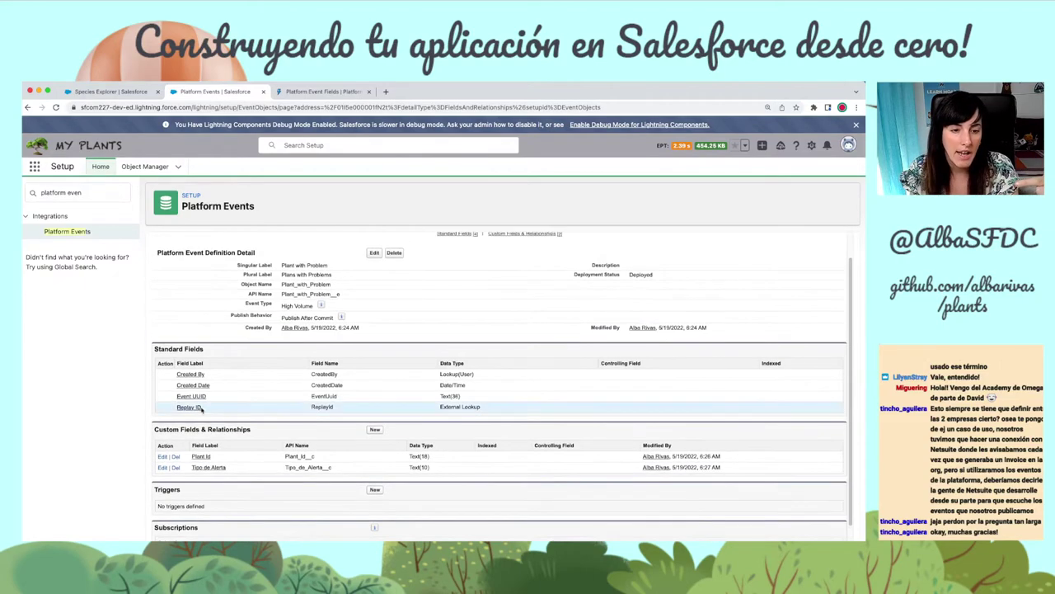
double_click(327, 407)
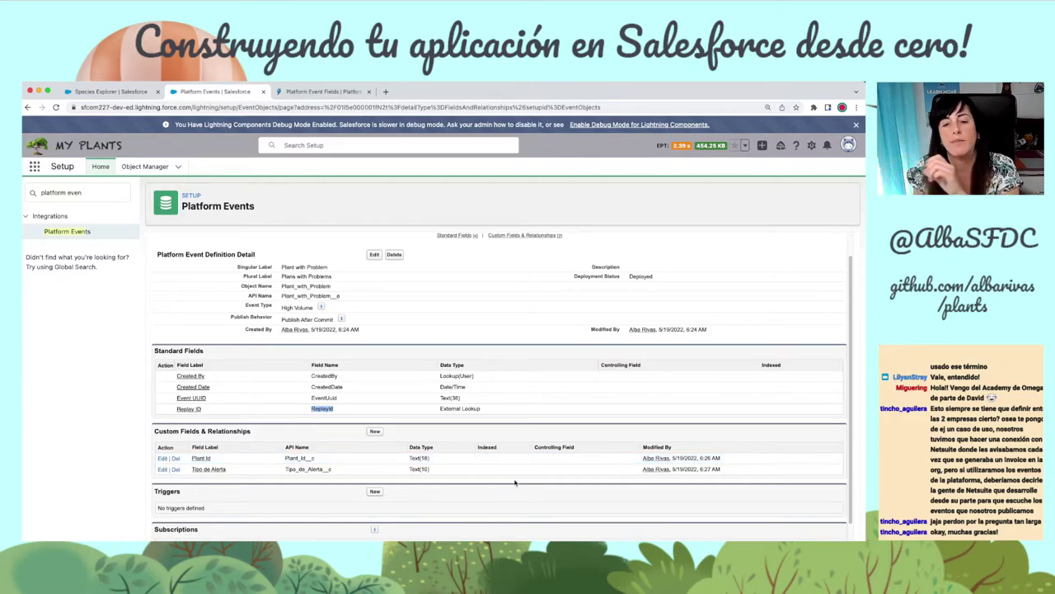
scroll(435, 405, down, 1)
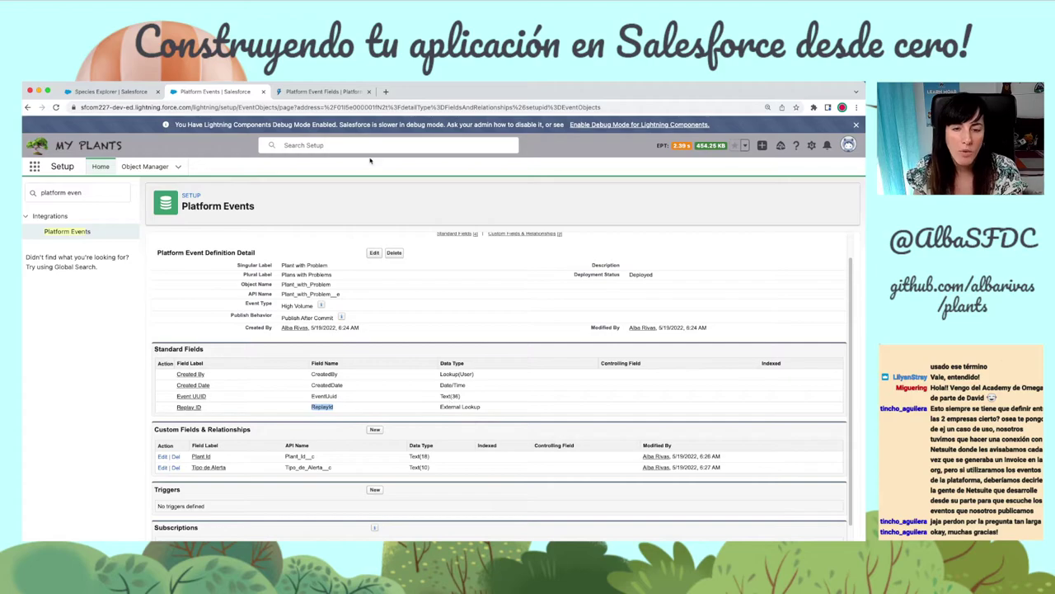
Step: Open the Apex page under Publishing Platform Events in the Platform Events Developer Guide and read down to its example code
click(336, 94)
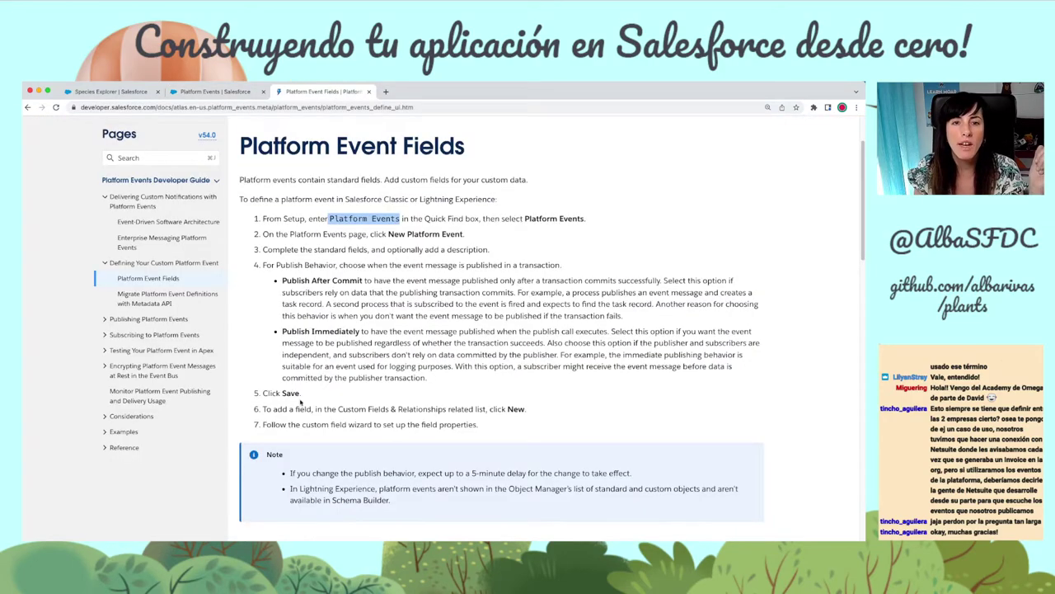
click(145, 319)
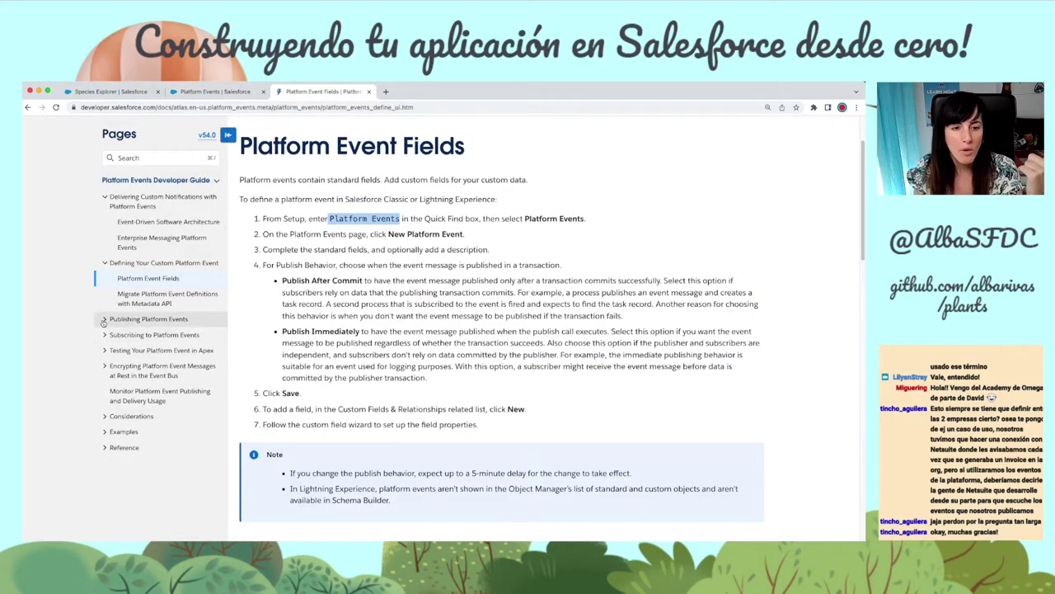
click(125, 368)
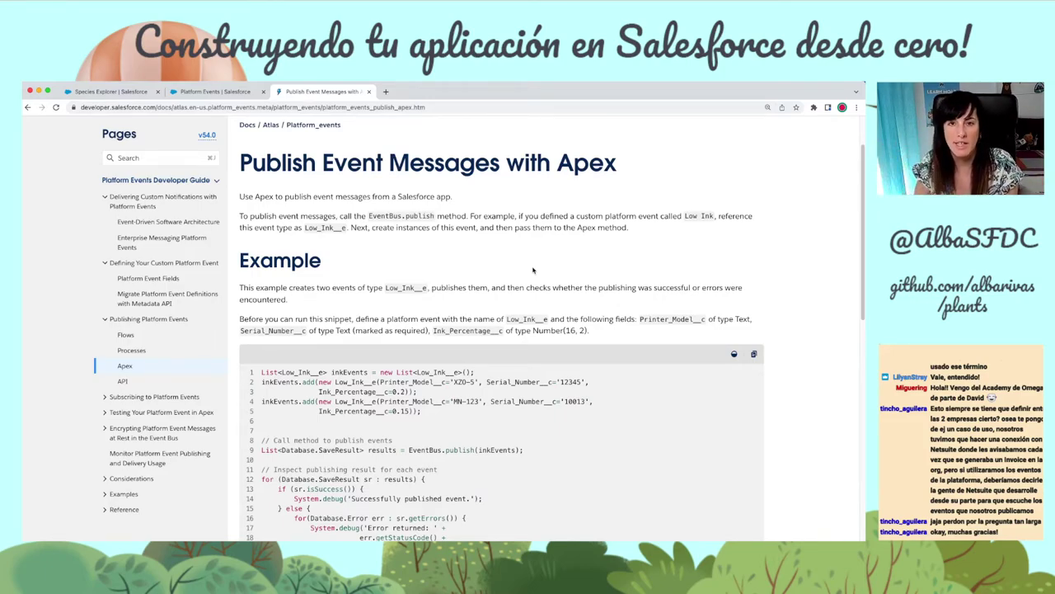
scroll(545, 285, down, 1)
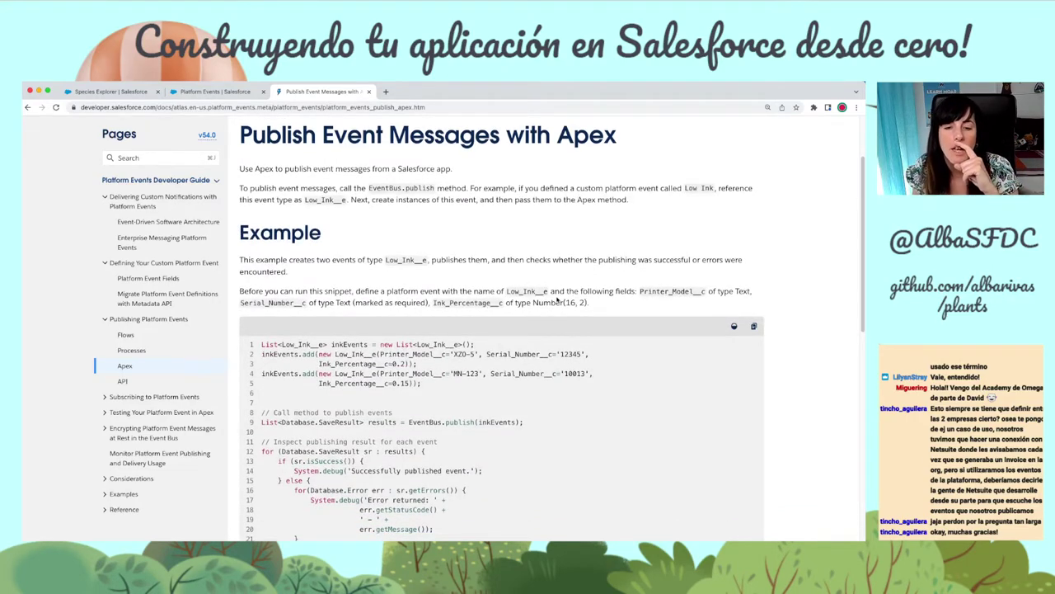
scroll(441, 291, up, 1)
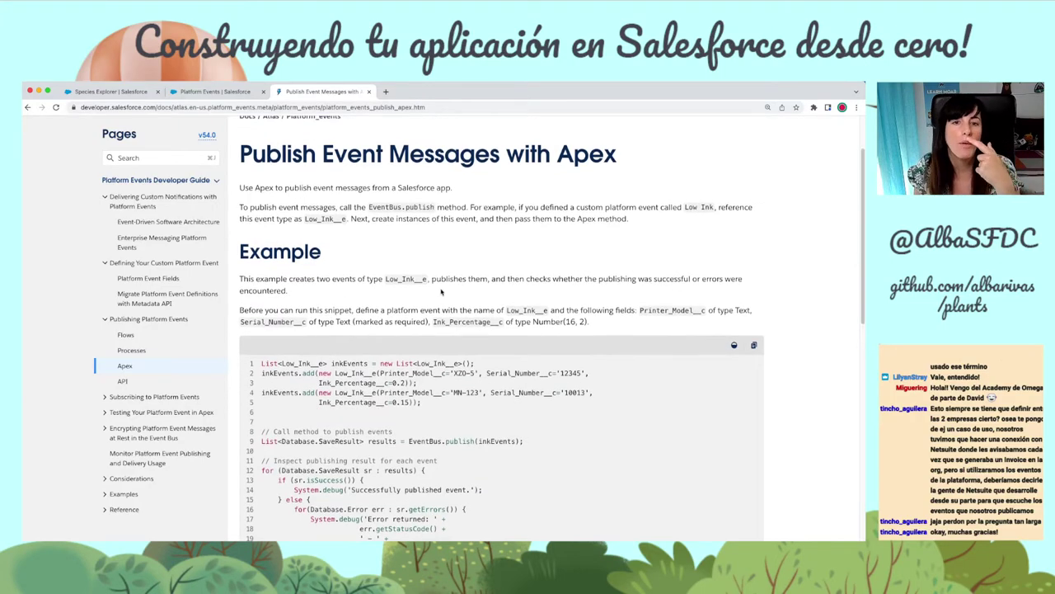
scroll(441, 292, down, 1)
scroll(442, 291, down, 1)
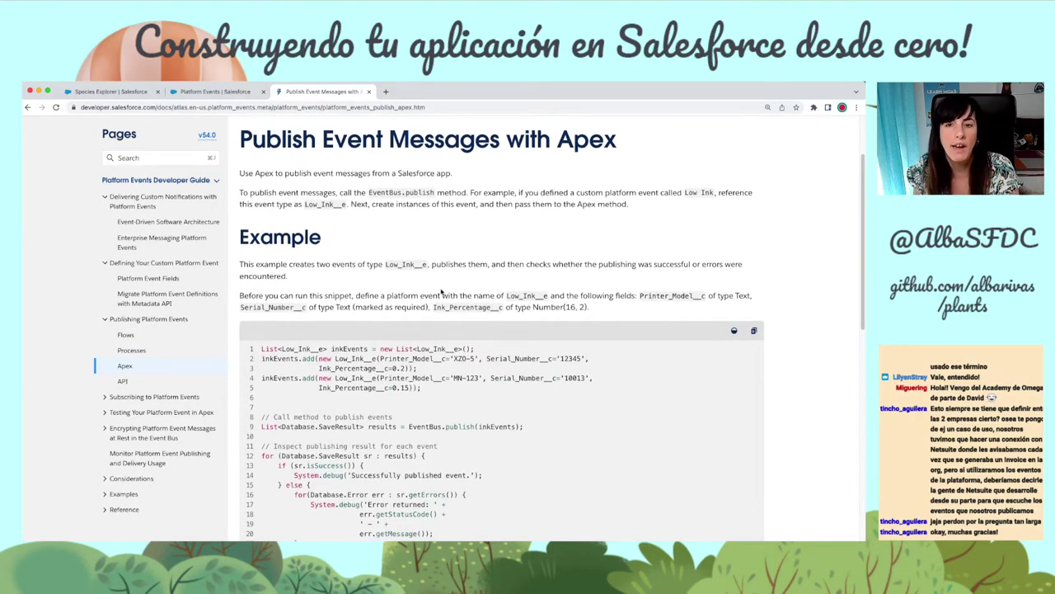
scroll(383, 316, down, 5)
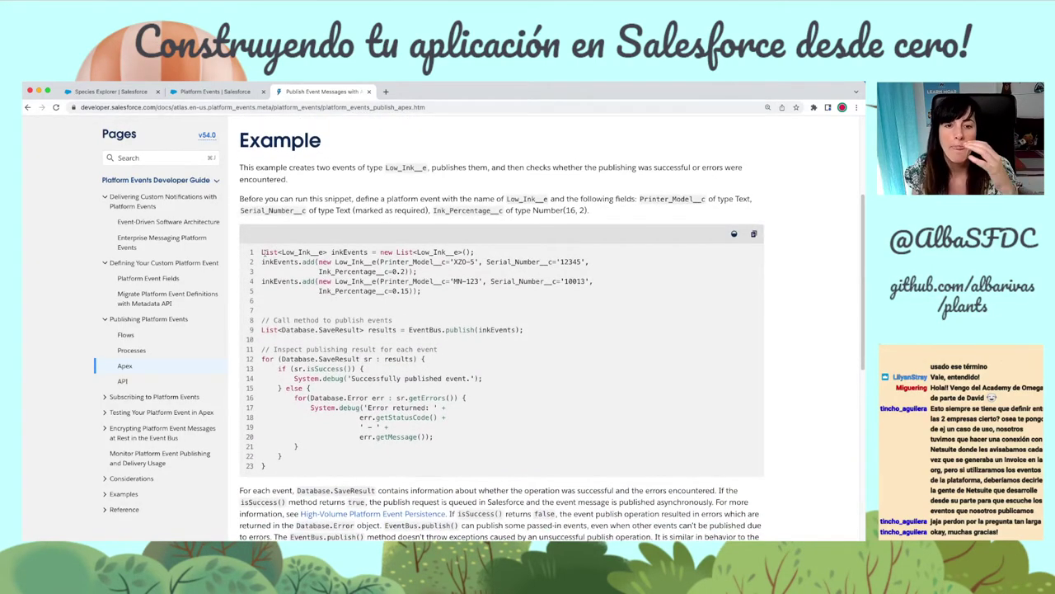
Step: Examine the Apex example's Low_Ink__e event list, its field assignments, the EventBus.publish call and the results variable
drag(262, 251, 313, 252)
click(313, 253)
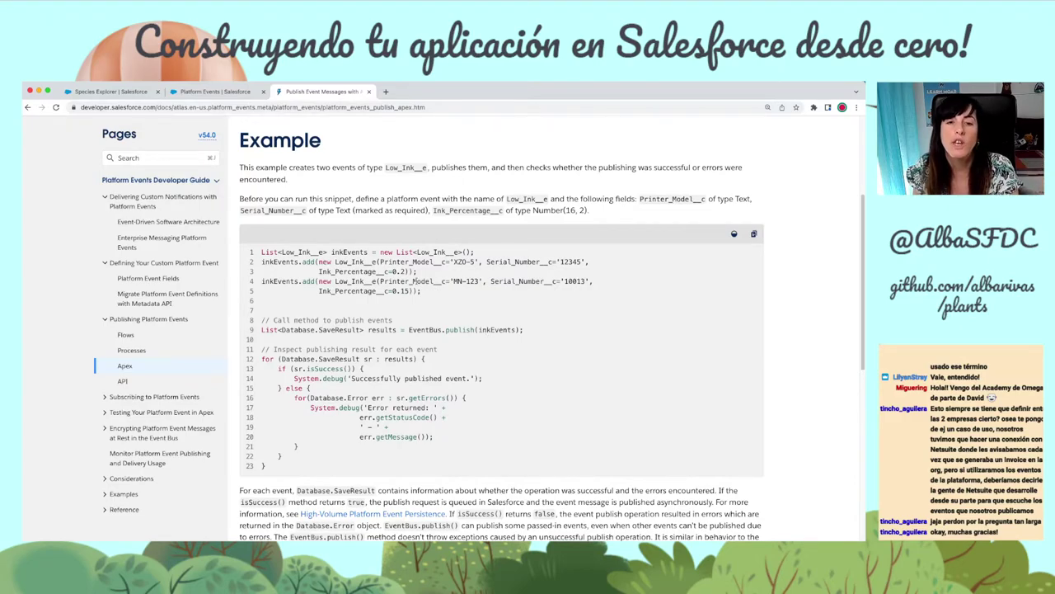
drag(311, 252, 322, 253)
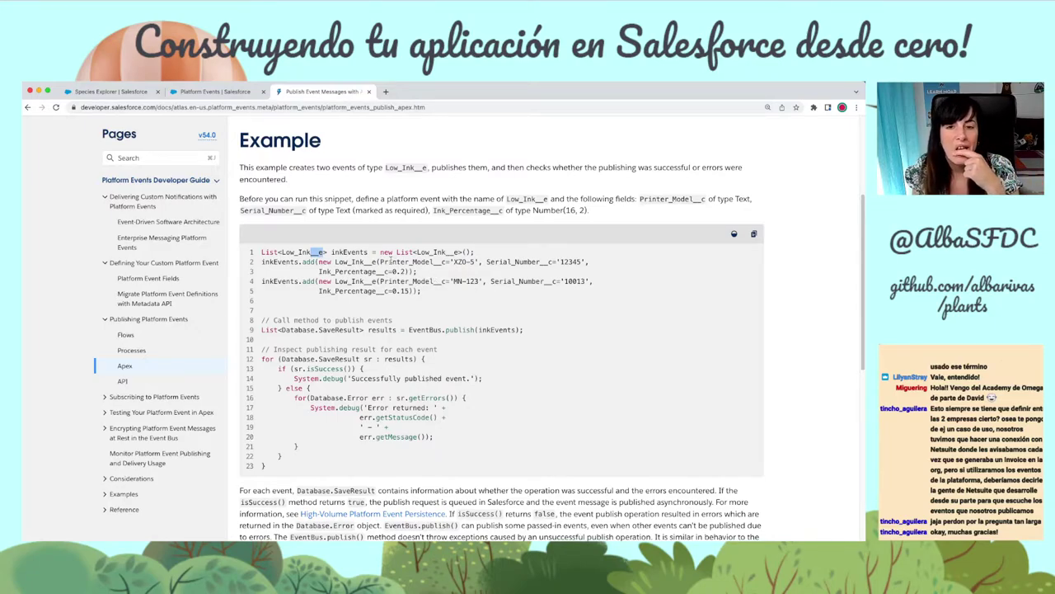
drag(386, 261, 452, 261)
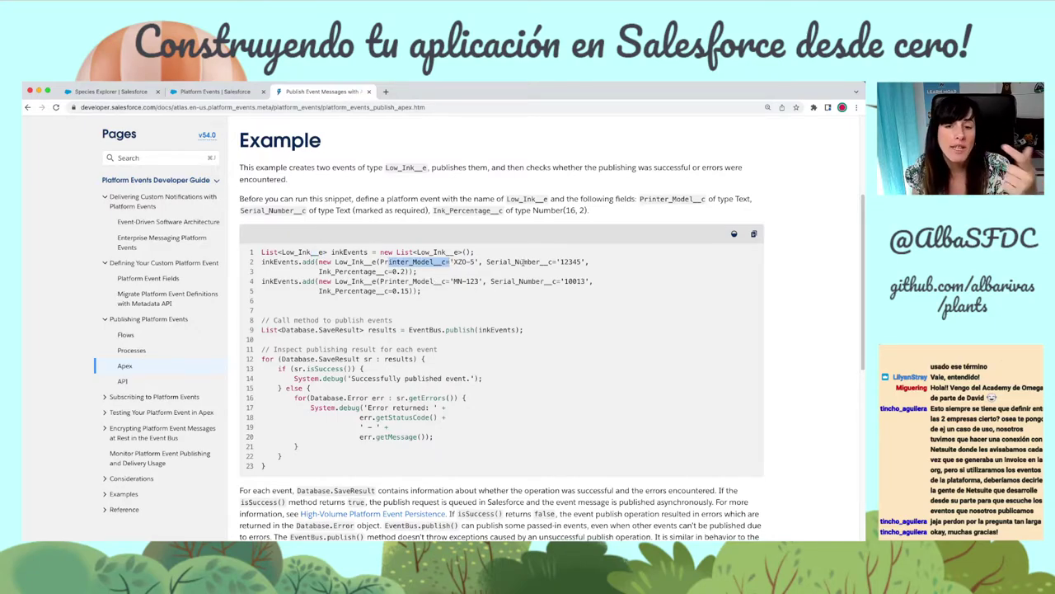
scroll(500, 297, down, 1)
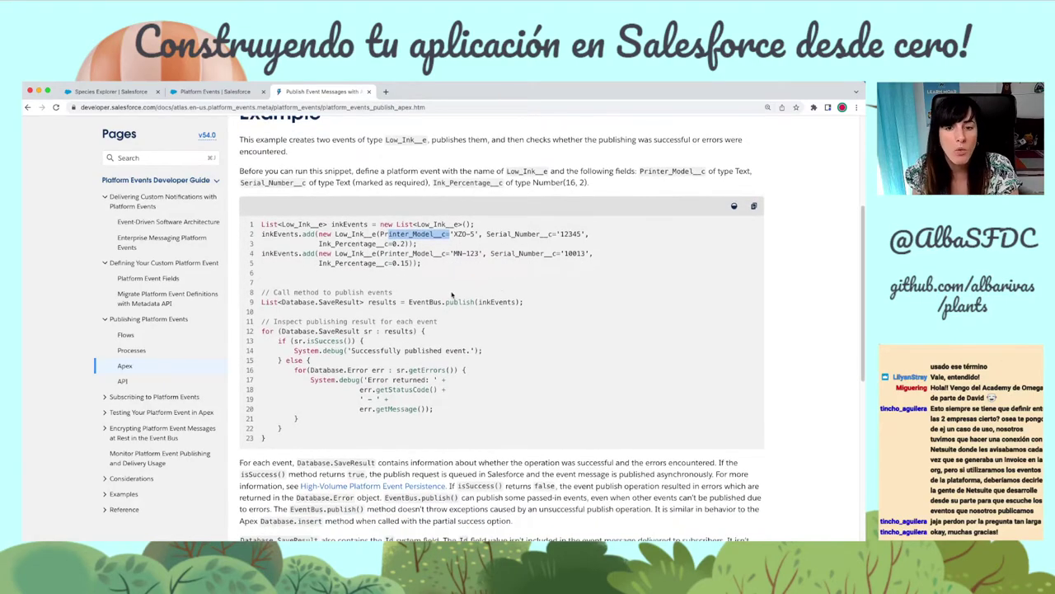
click(408, 300)
drag(409, 300, 524, 301)
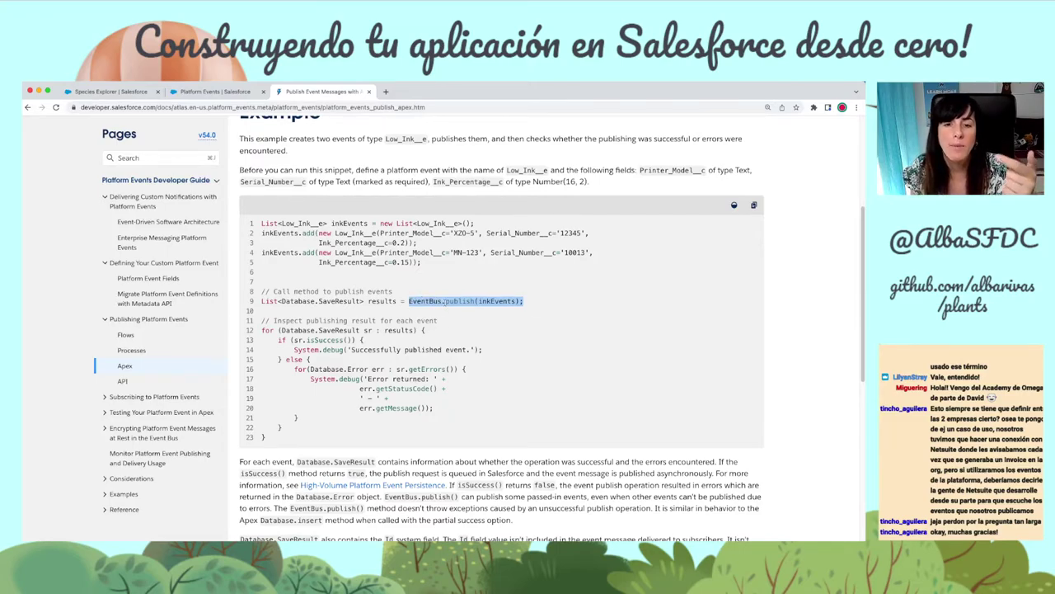
click(514, 301)
double_click(500, 302)
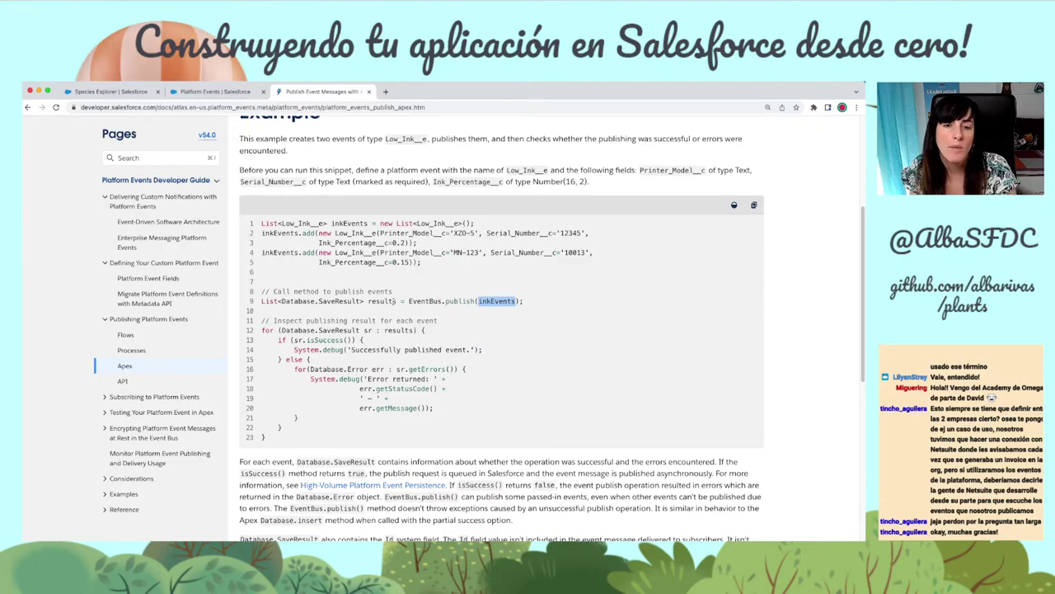
double_click(392, 302)
scroll(540, 365, down, 1)
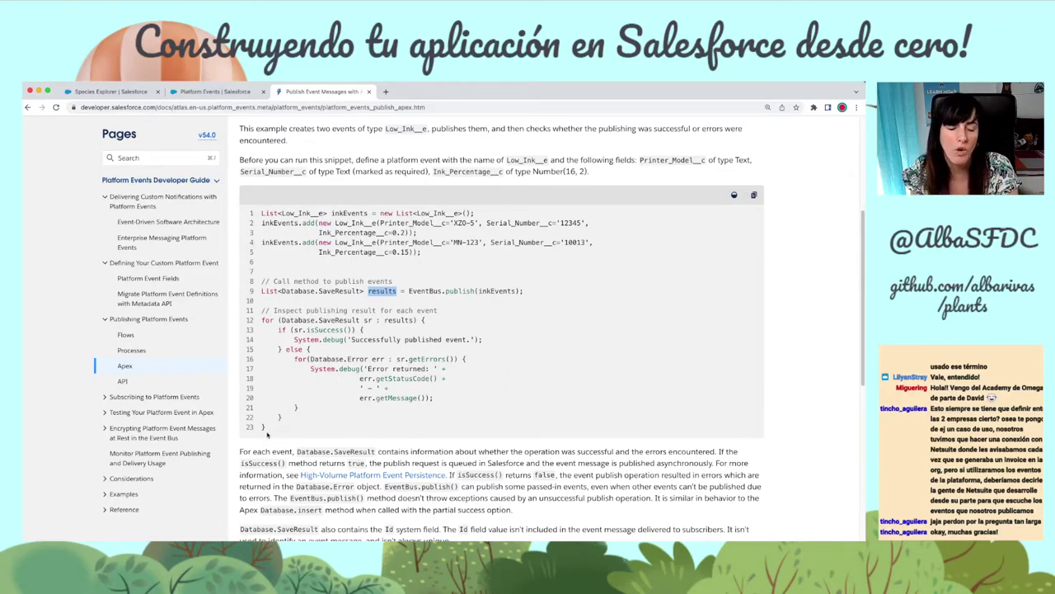
Step: Select the entire Apex event publishing example and switch to ForecastService.cls in Visual Studio Code
drag(266, 435, 253, 206)
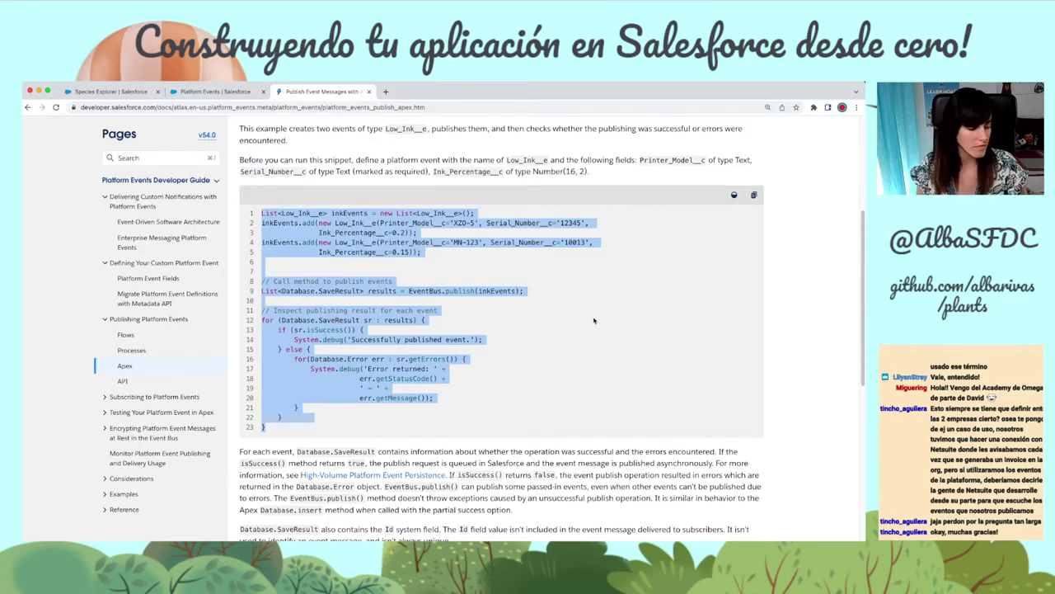
key(super+Tab)
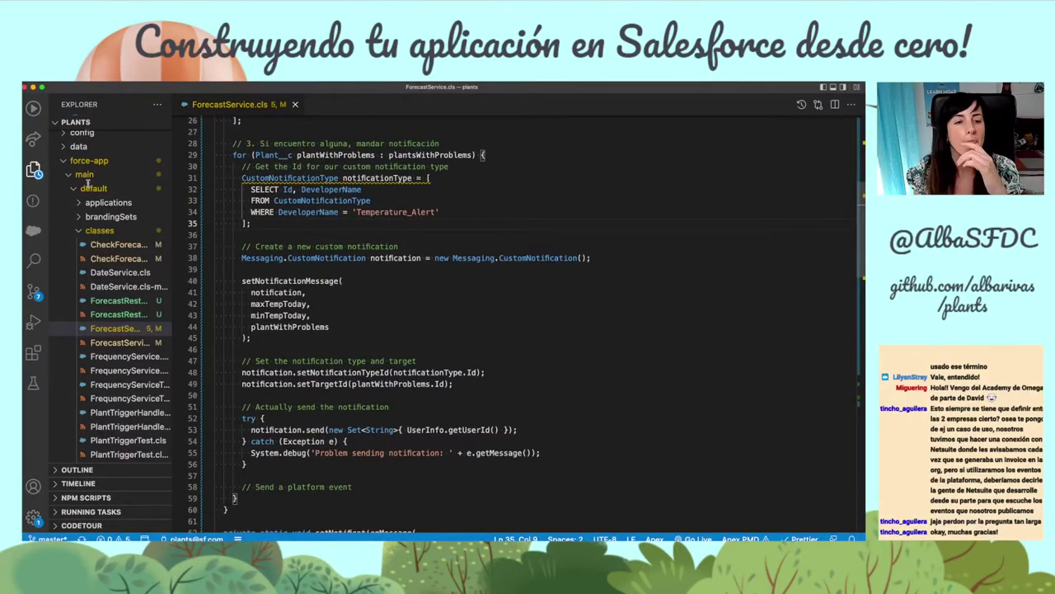
Step: Collapse the project's classes folder, open the Org Browser and expand the Platform Event Channel Members metadata type to look for the event
click(79, 231)
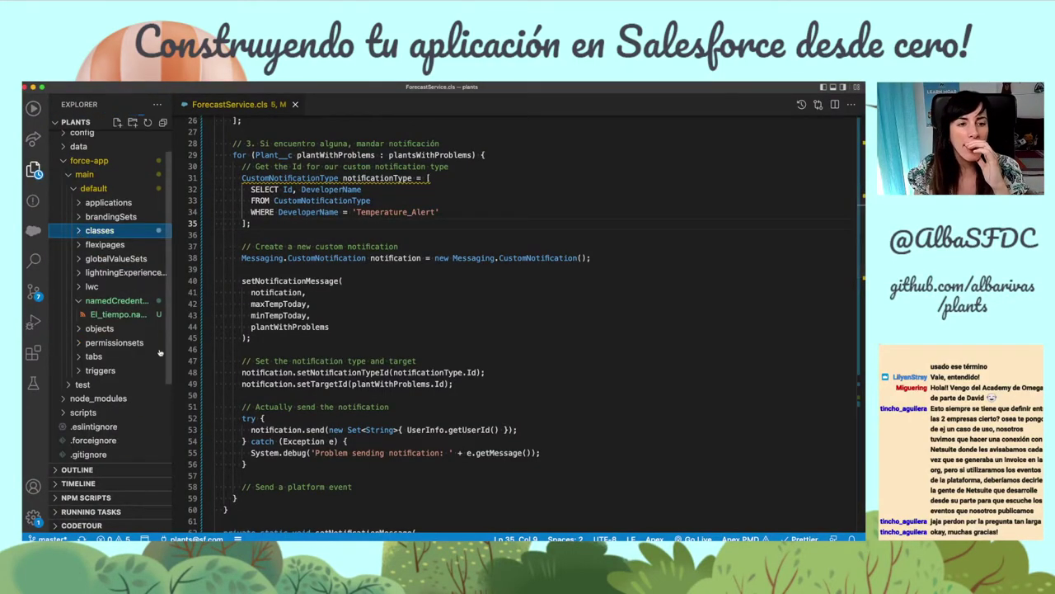
click(31, 233)
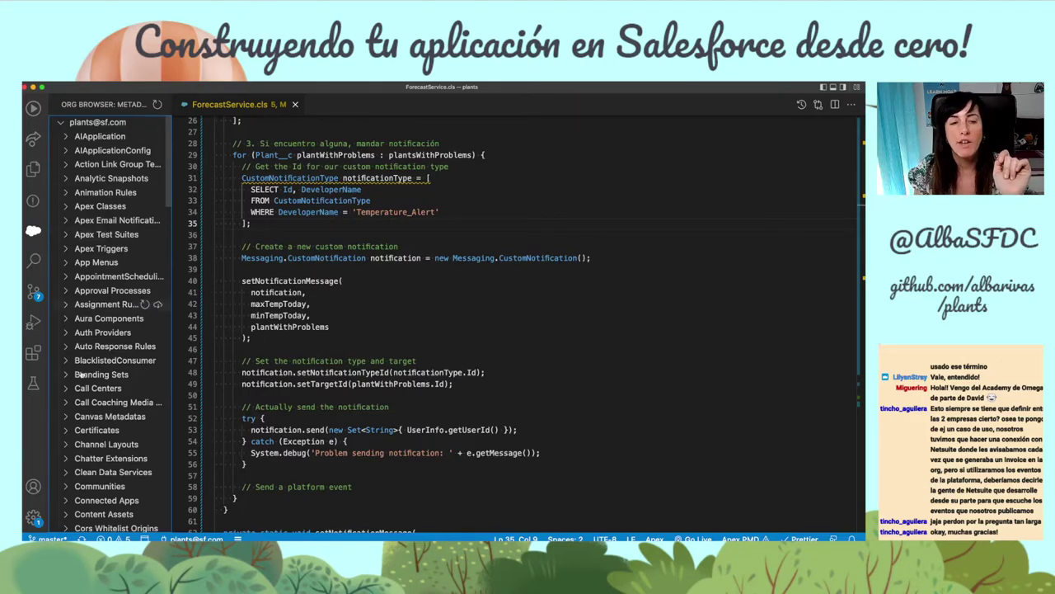
scroll(115, 433, down, 10)
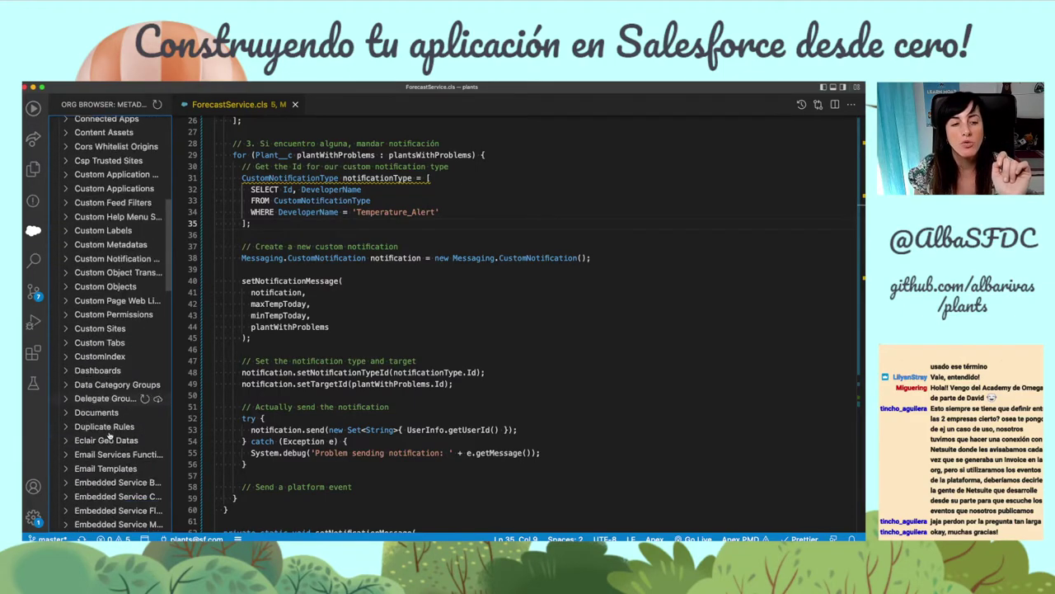
scroll(109, 435, down, 15)
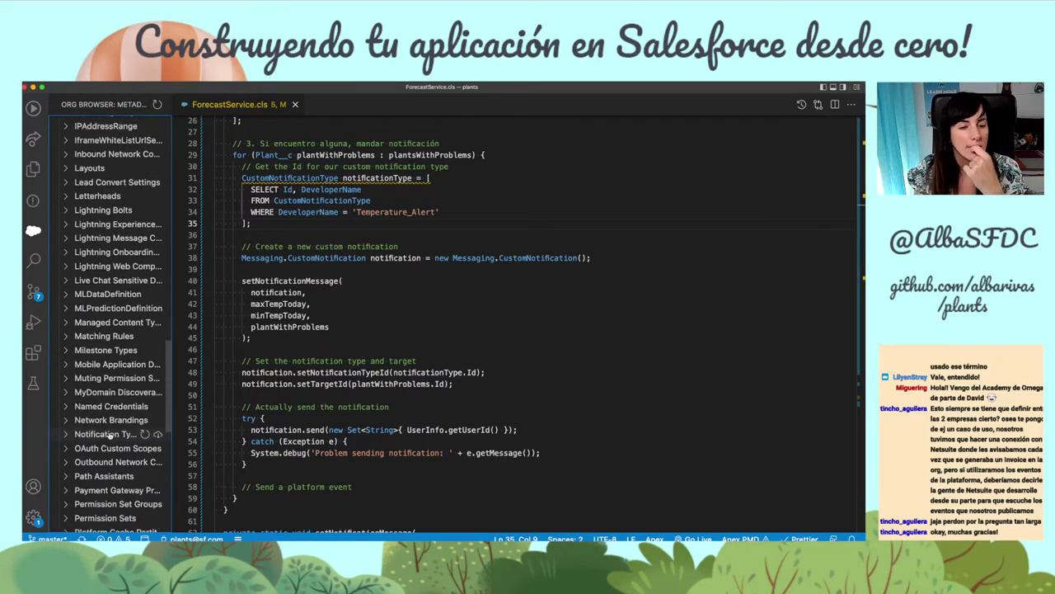
scroll(90, 445, down, 3)
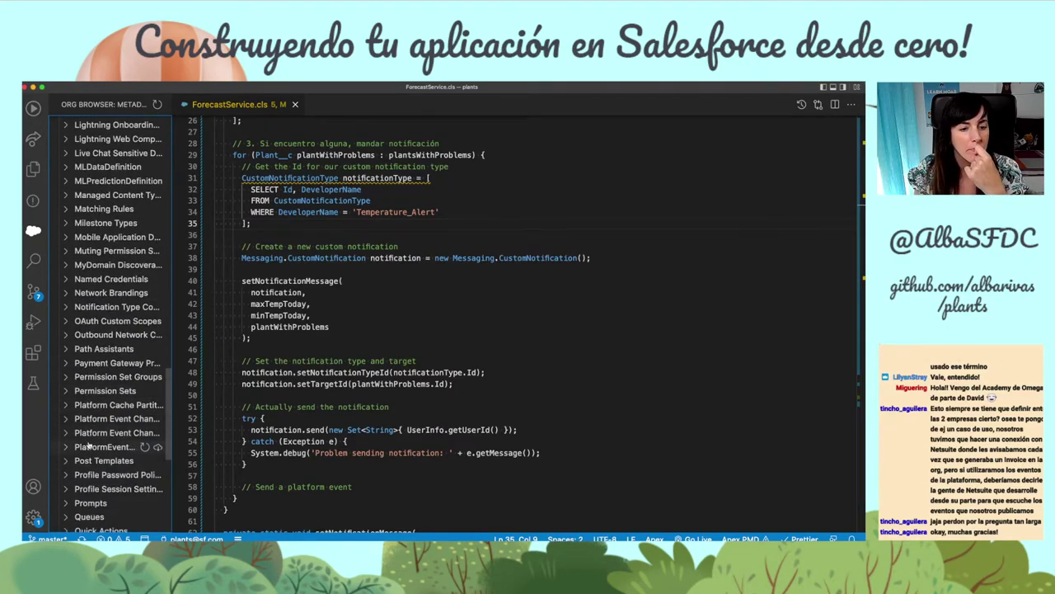
scroll(90, 443, down, 3)
click(106, 355)
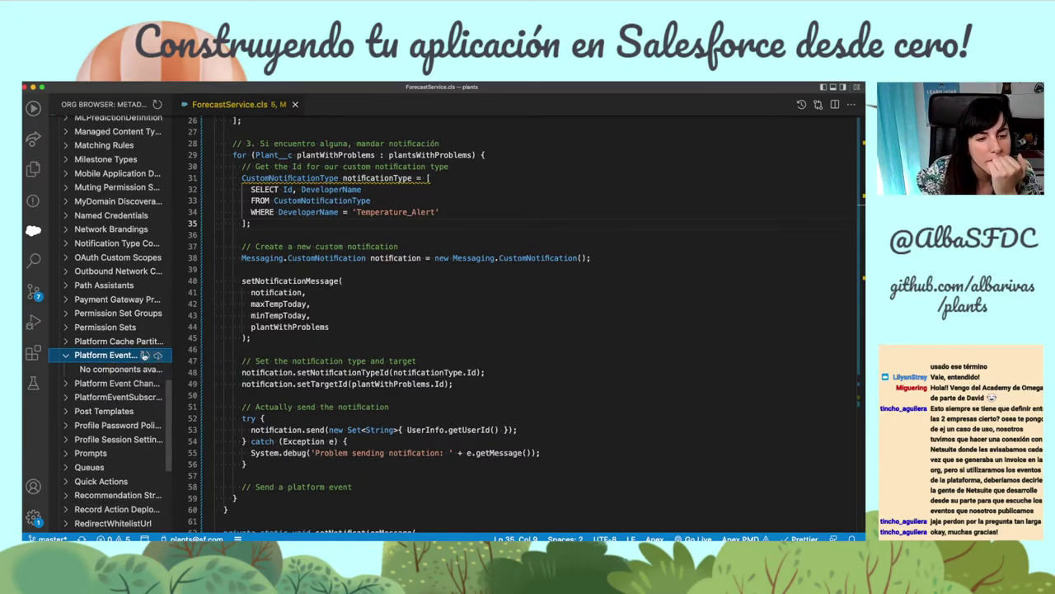
scroll(151, 376, down, 1)
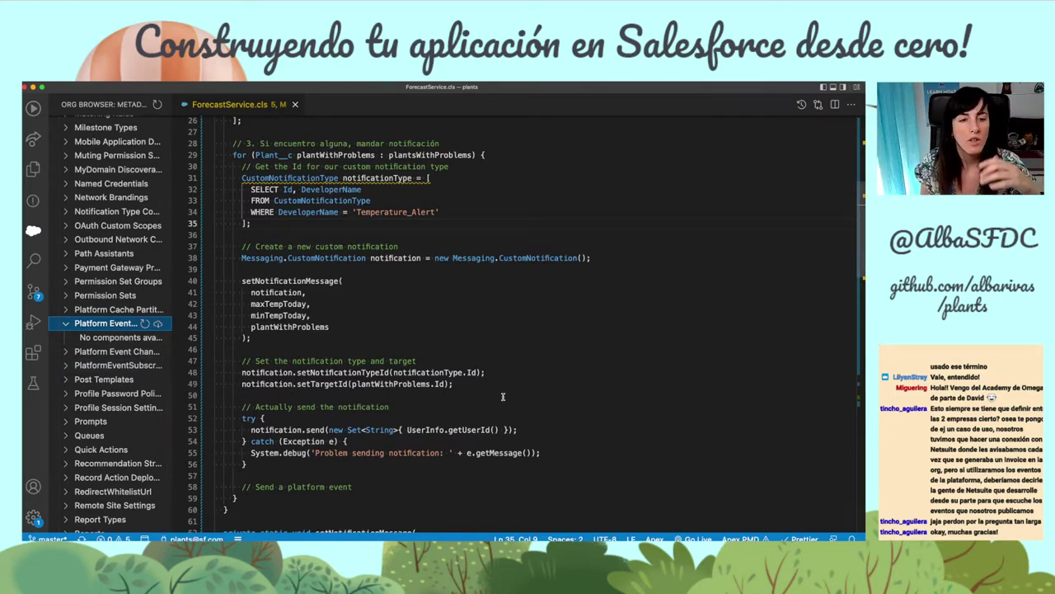
Step: Switch to Chrome and review the Plant with Problem platform event's definition, standard fields and custom fields in Salesforce Setup
key(super+Tab)
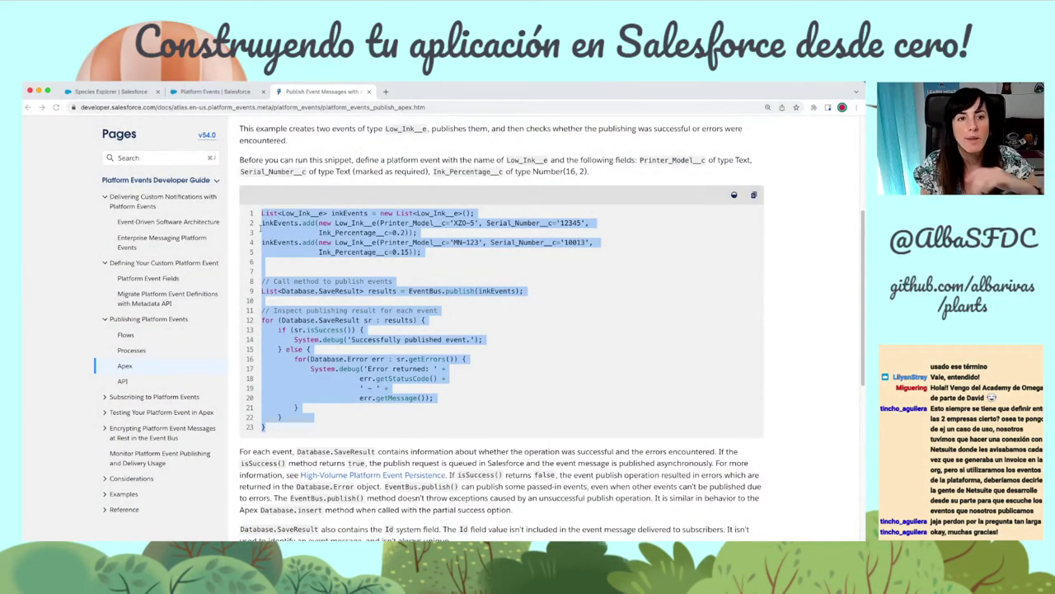
key(ctrl+shift+Tab)
scroll(569, 405, down, 1)
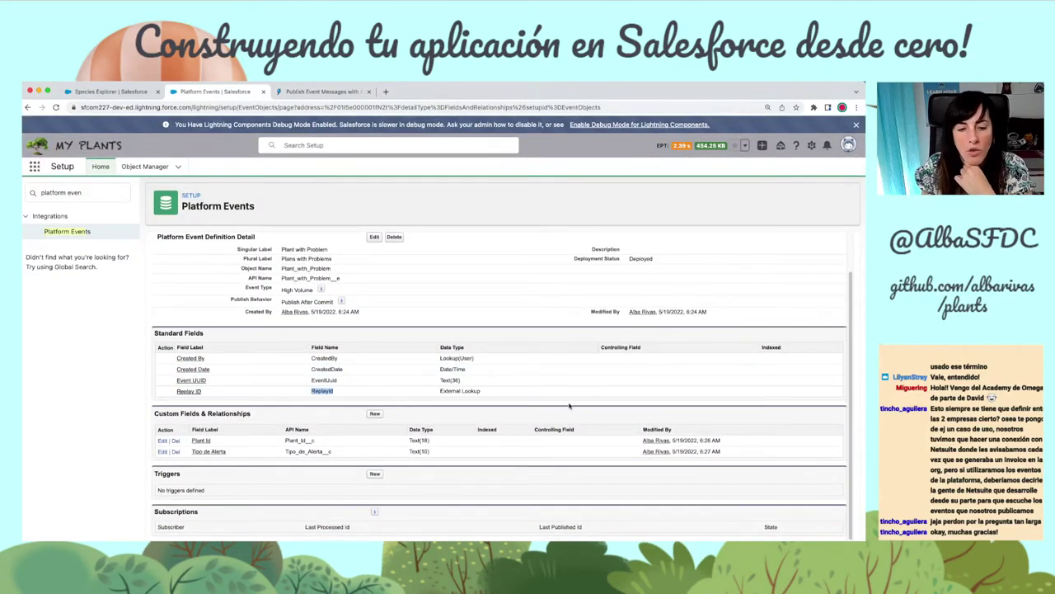
scroll(569, 405, up, 1)
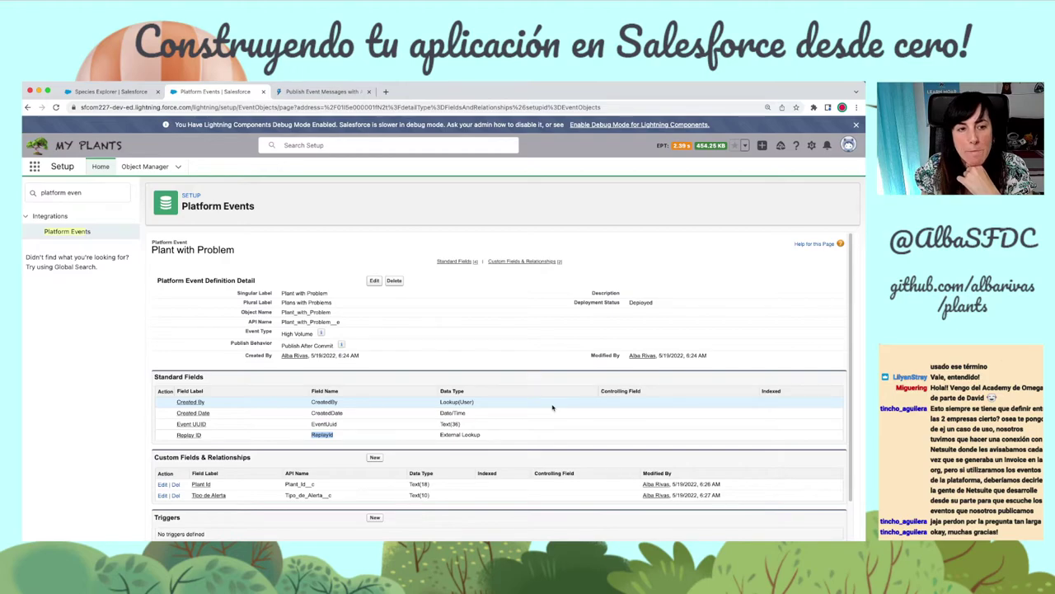
scroll(552, 407, down, 1)
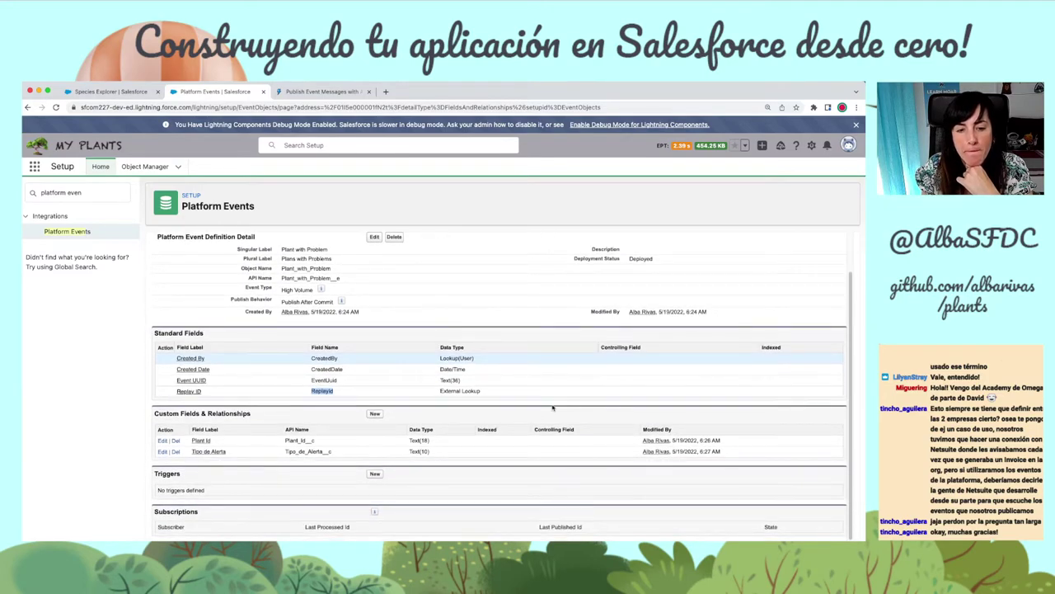
scroll(552, 407, up, 1)
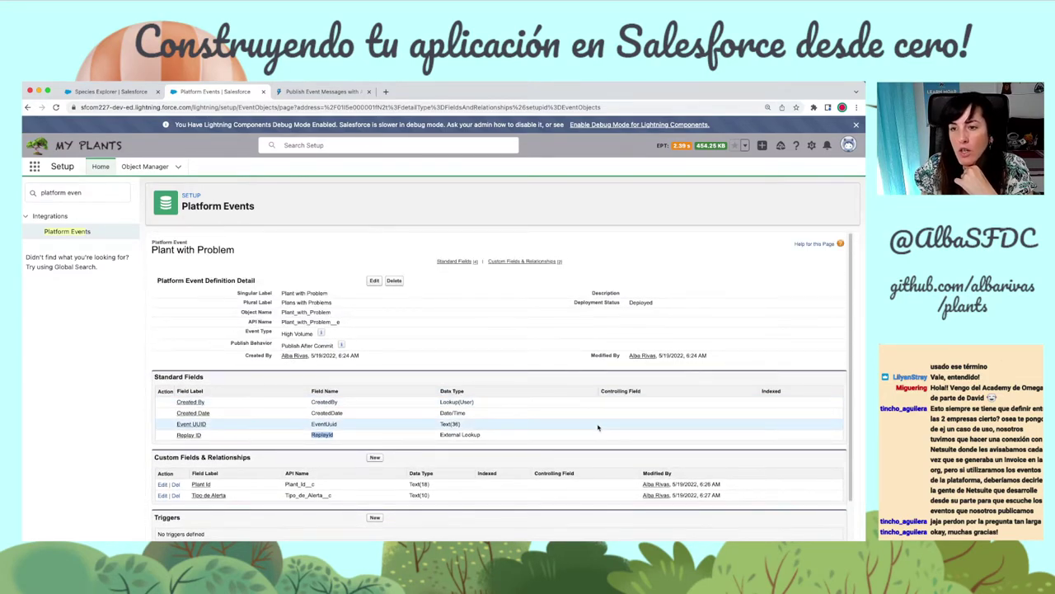
Step: Return to Visual Studio Code, show the integrated terminal and expand the full text of the retrieve error notification
key(super+Tab)
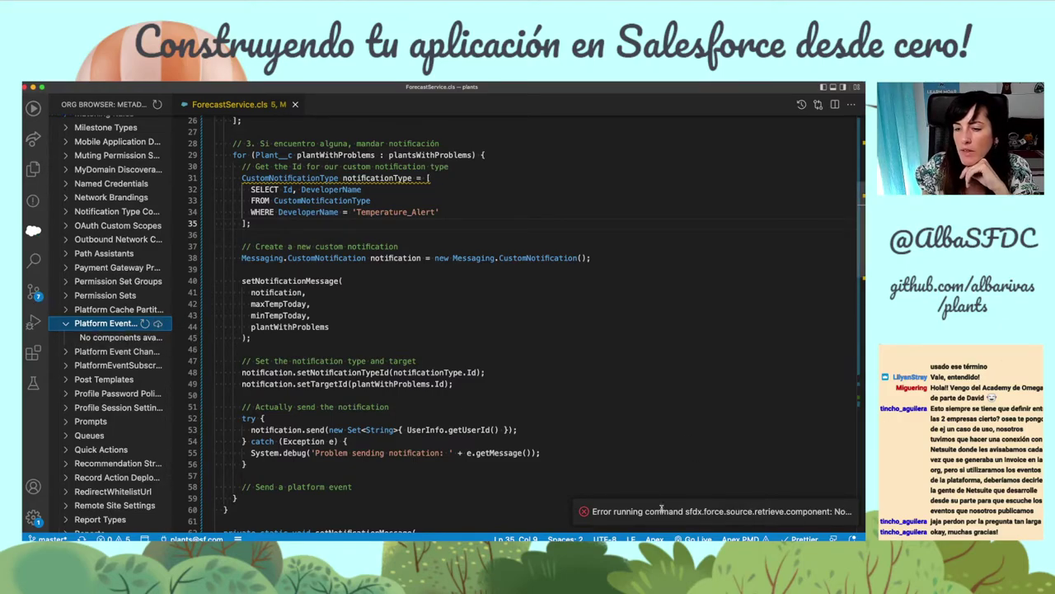
click(641, 339)
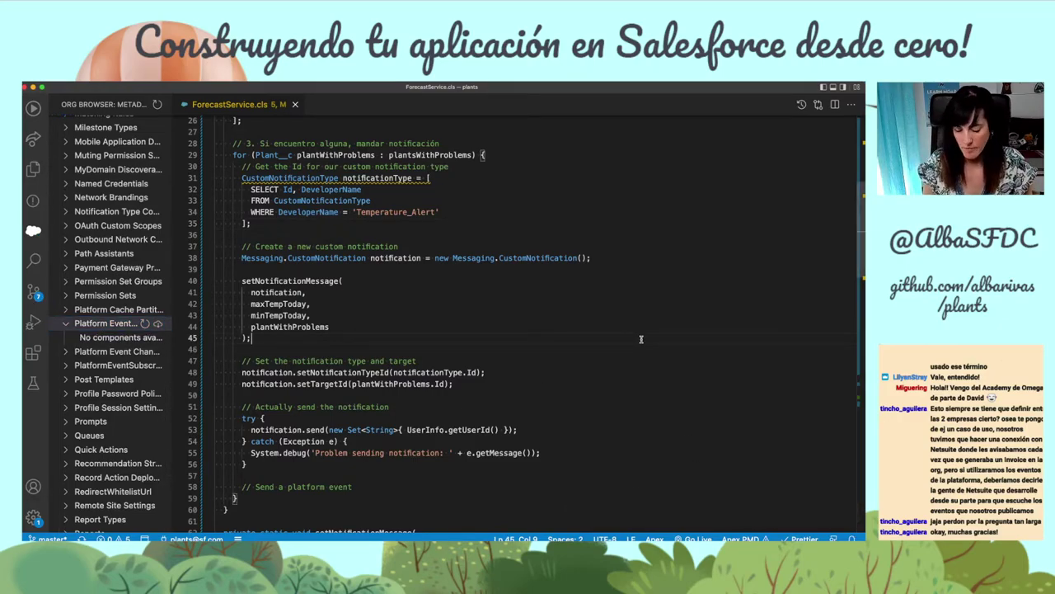
key(ctrl+grave)
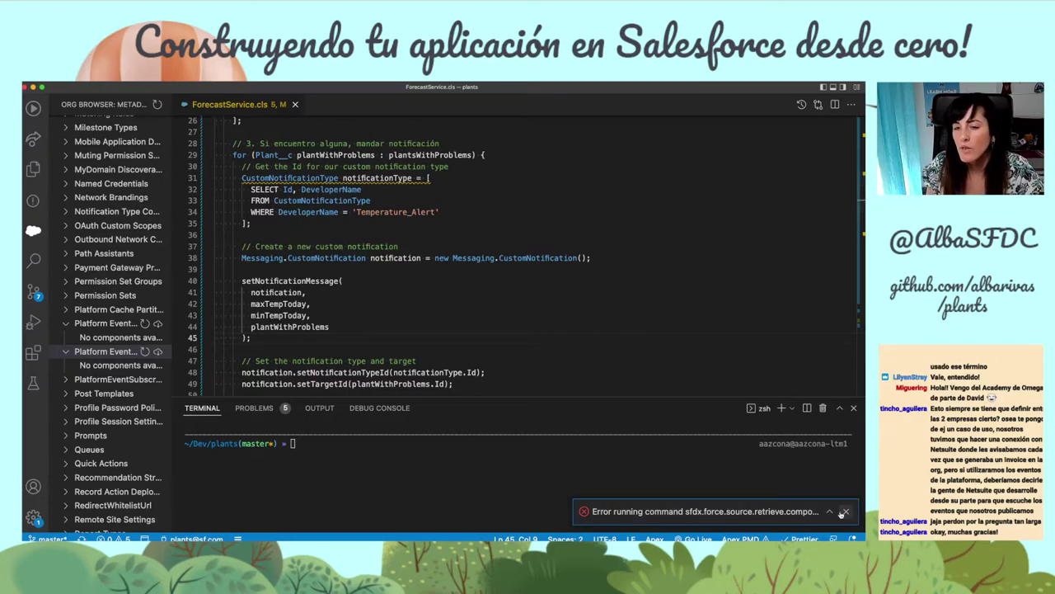
click(829, 511)
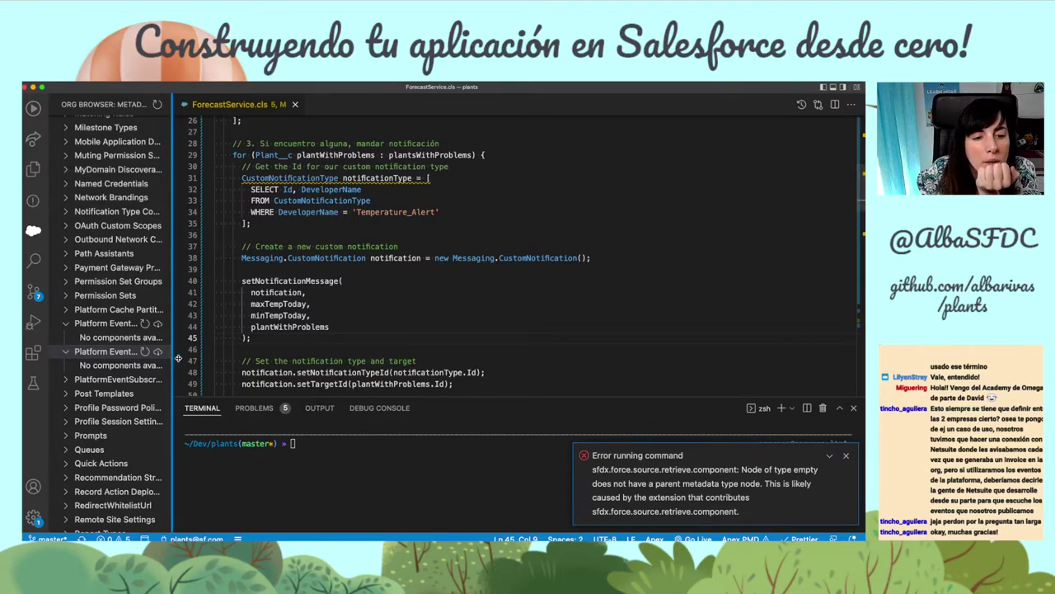
Step: Widen the Org Browser and check the components under Platform Event Channel Members, Platform Event Channels and PlatformEventSubscriberConfig
drag(178, 357, 242, 373)
scroll(169, 363, up, 1)
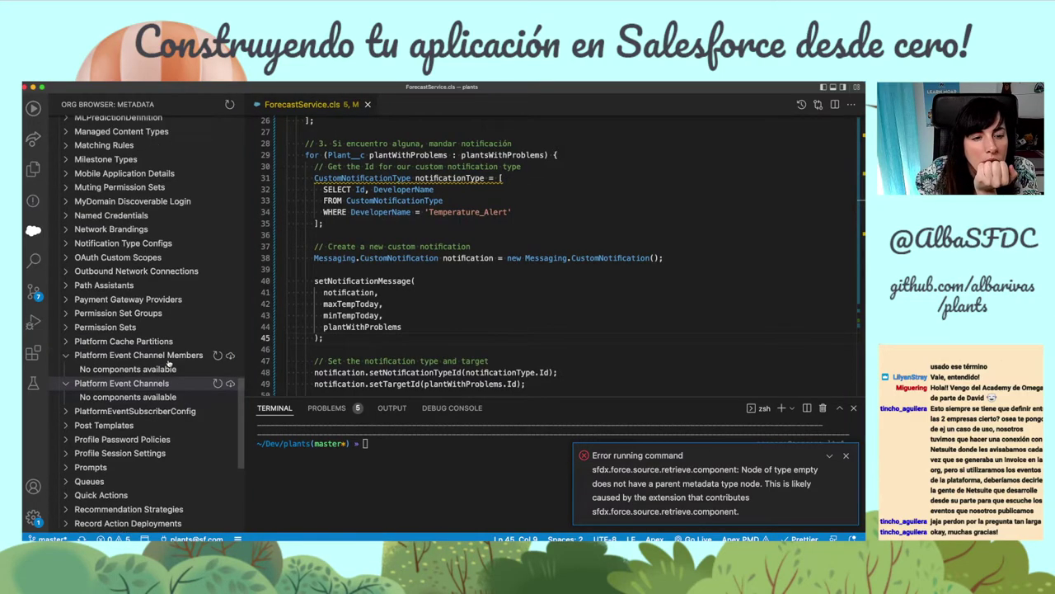
scroll(169, 362, down, 1)
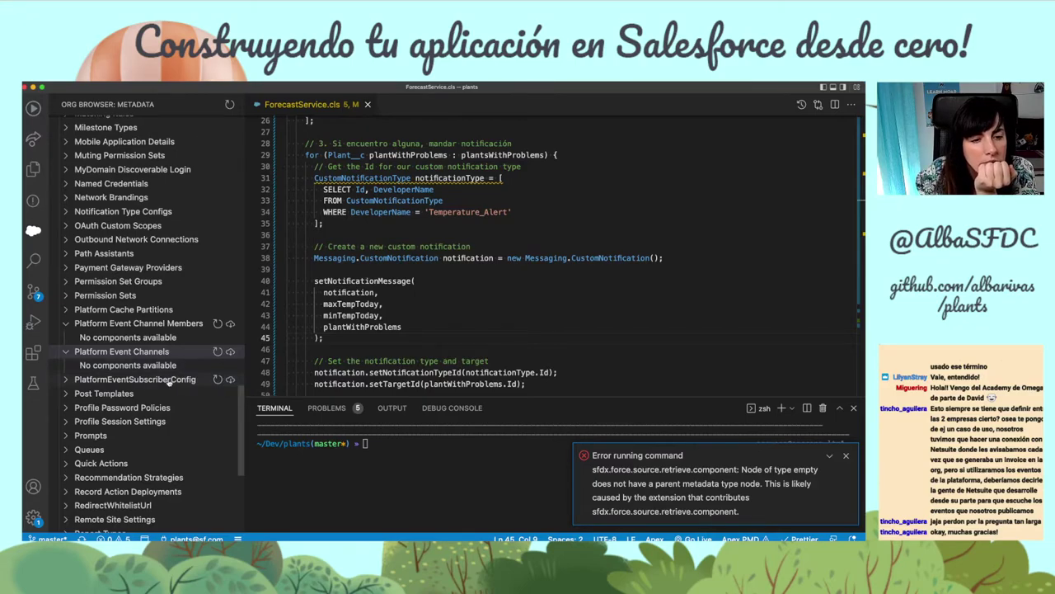
click(157, 378)
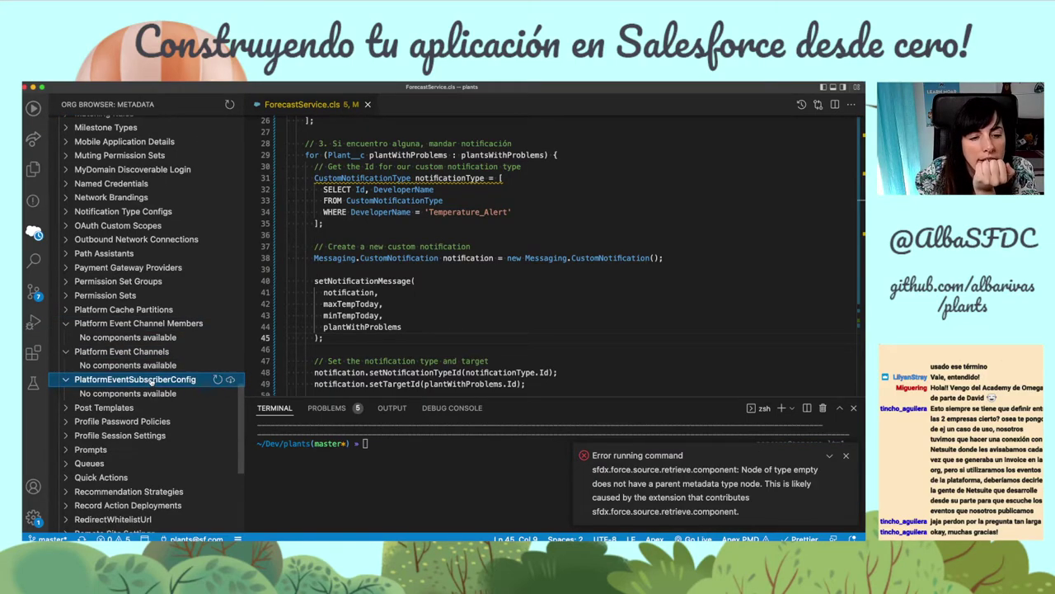
click(159, 324)
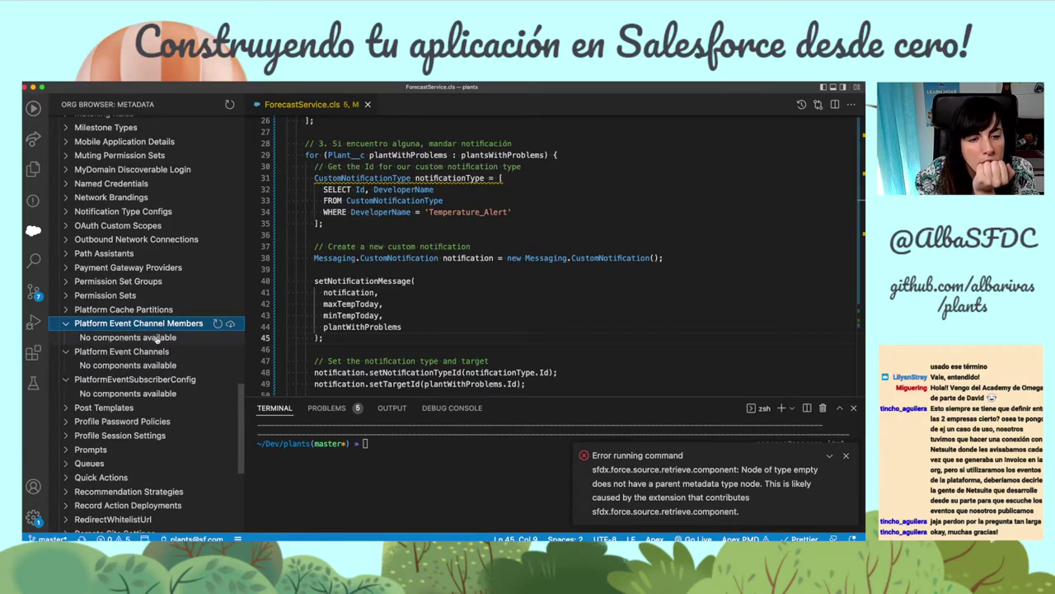
Step: Dismiss the error notification, run sfdx force:org:list in the terminal and enlarge the terminal area
click(512, 453)
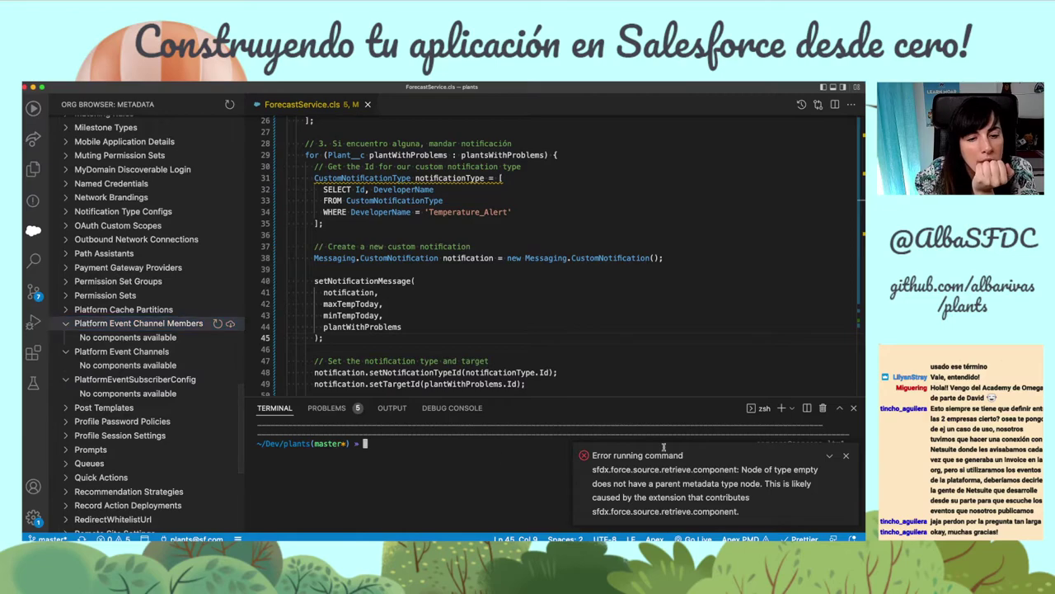
click(845, 452)
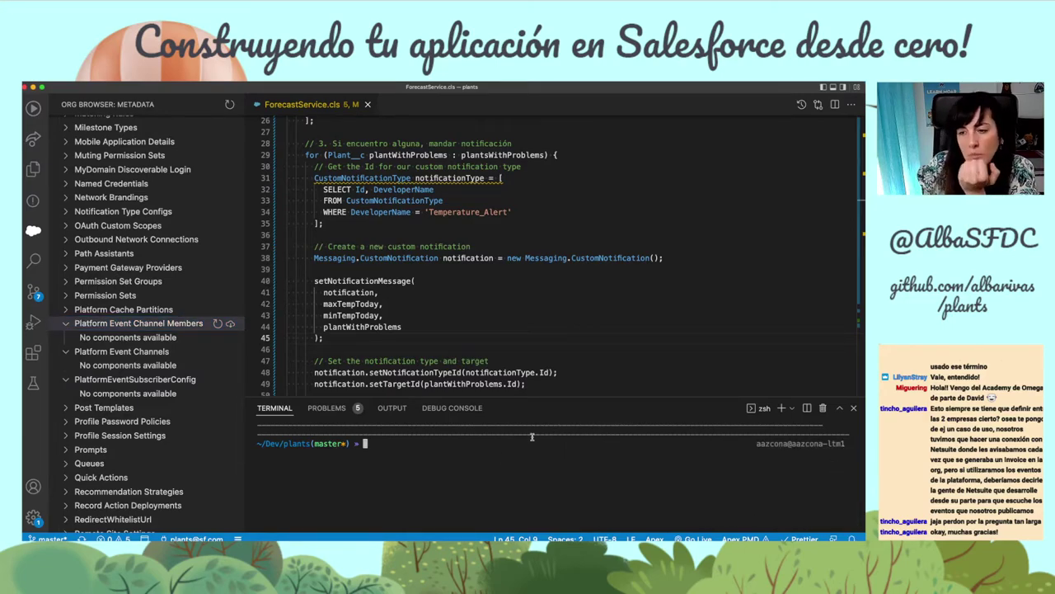
text(sfd)
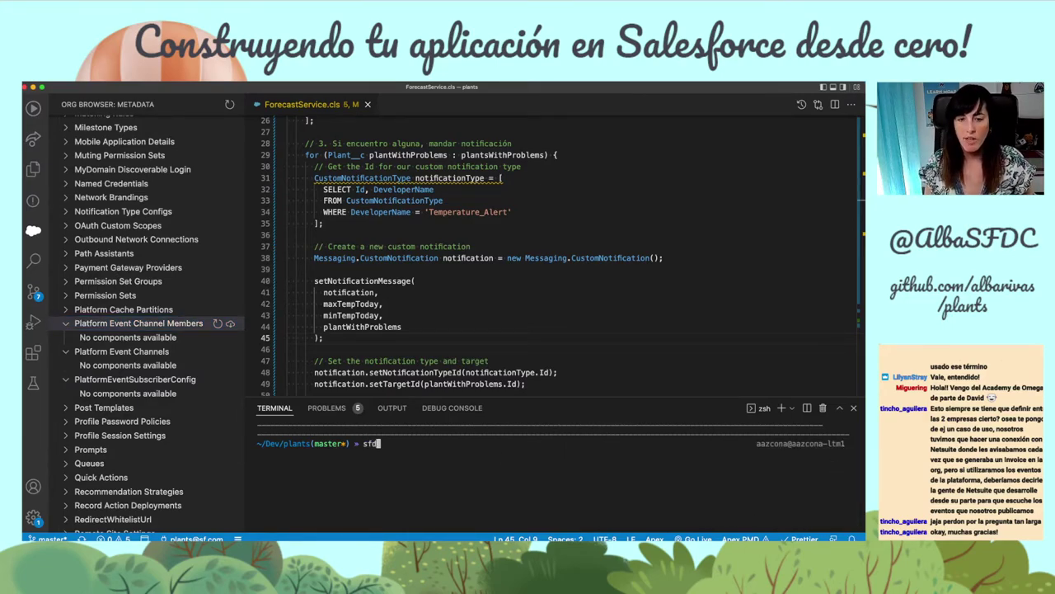
text(x force)
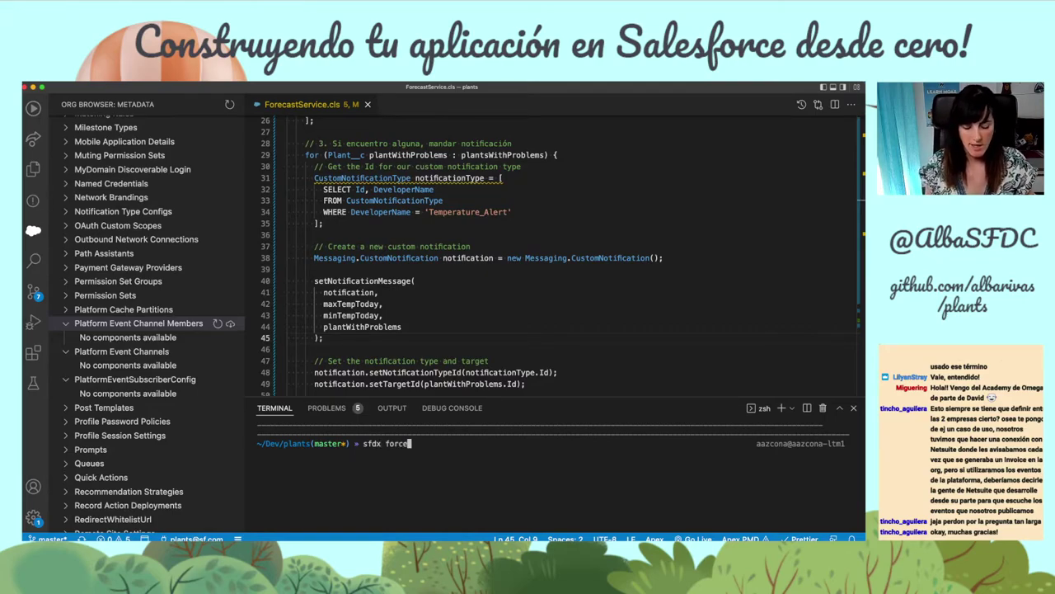
text(:org:list)
key(Return)
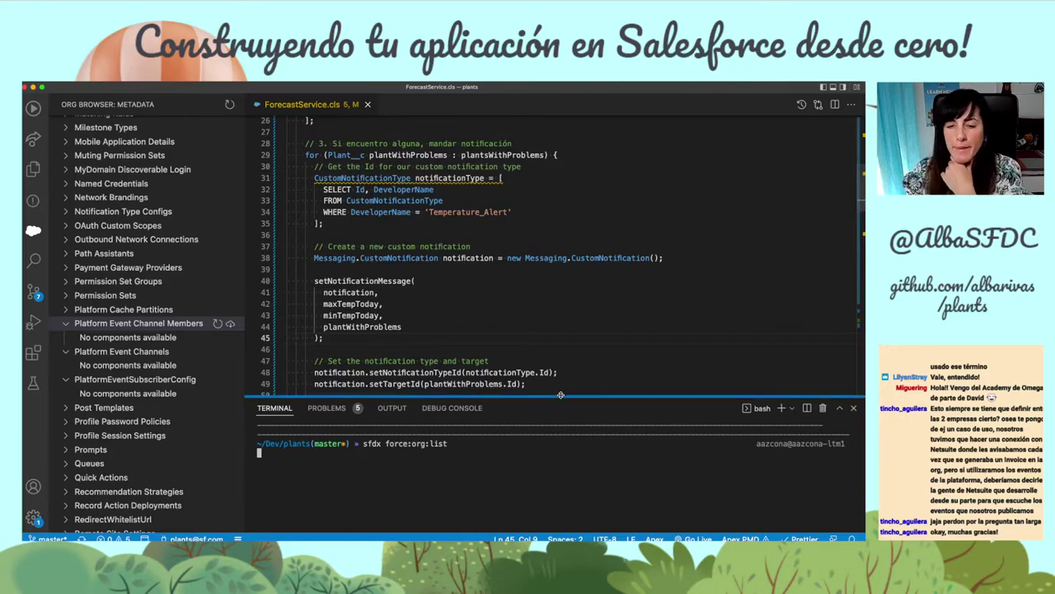
drag(562, 397, 577, 247)
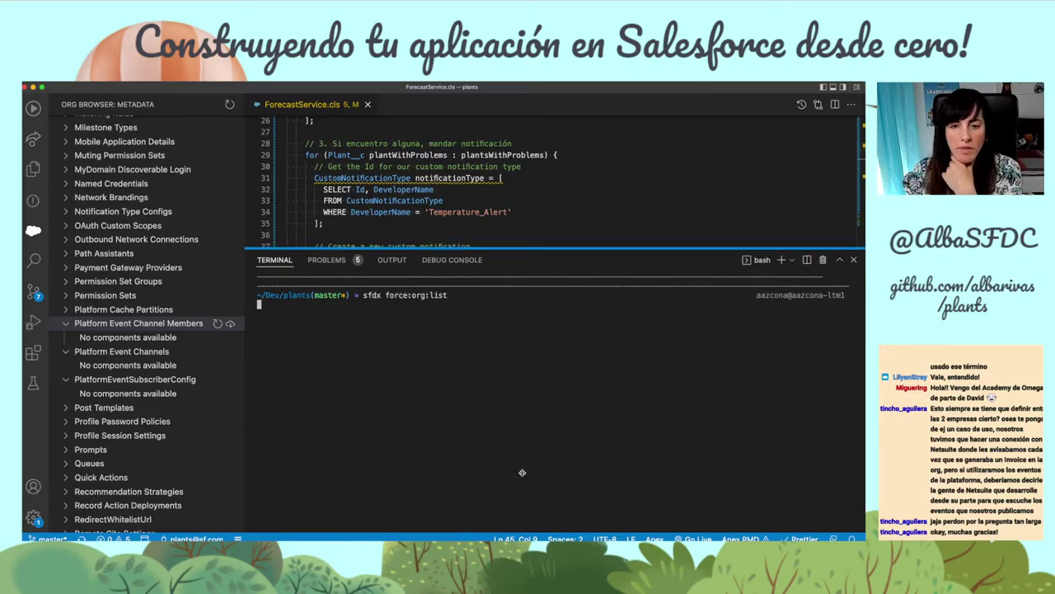
Step: Check the Plant with Problem entry in the Platform Events list in Salesforce Setup, and return to the Visual Studio Code terminal
scroll(162, 441, up, 1)
scroll(163, 443, up, 15)
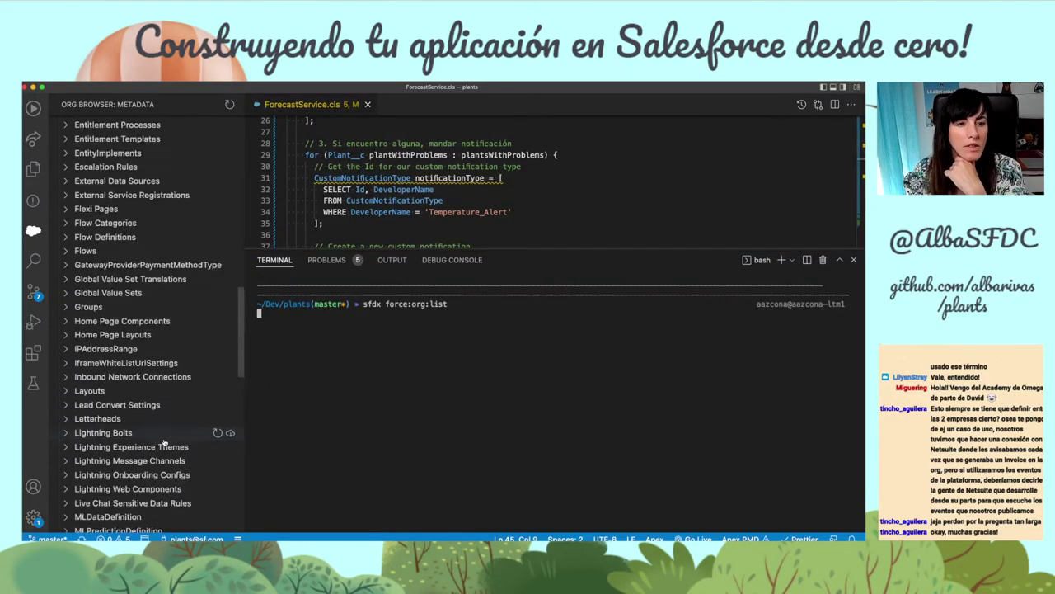
scroll(164, 442, up, 12)
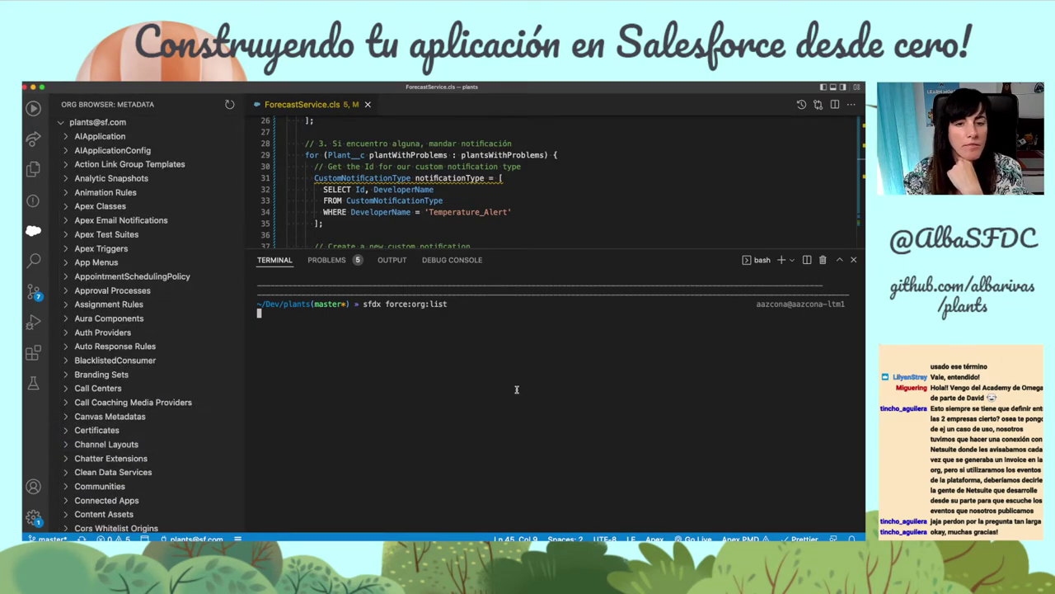
key(super+Tab)
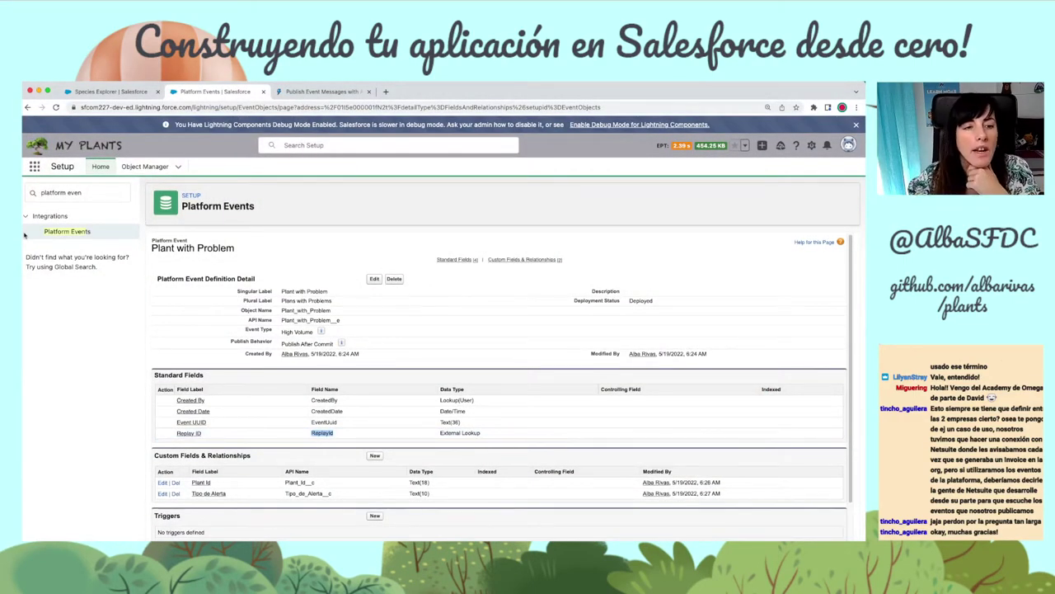
click(76, 234)
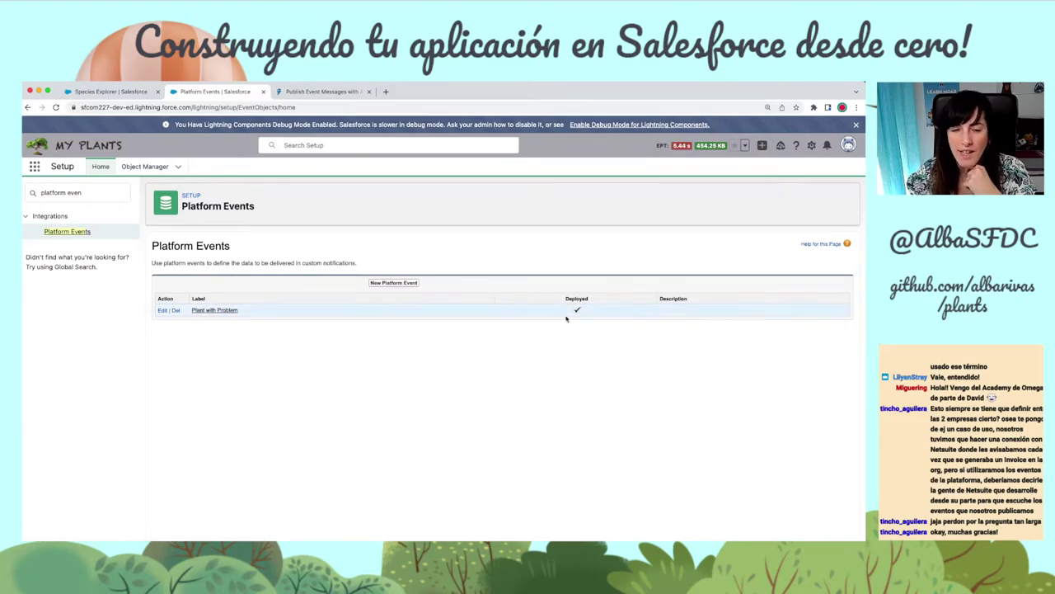
key(super+Tab)
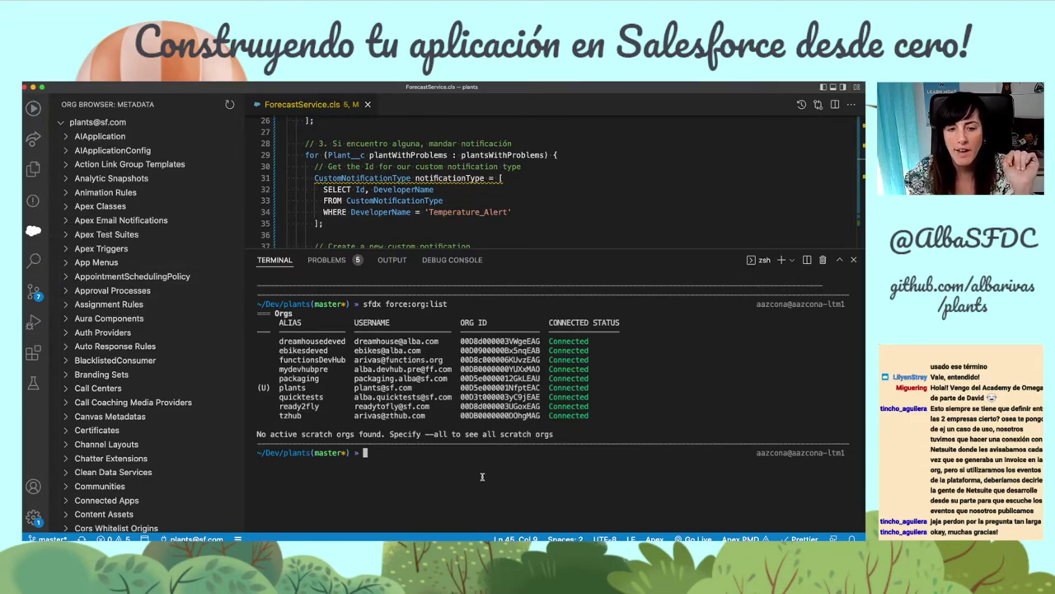
Step: Run sfdx force:source:retrieve -m PlatformEventChannel in the terminal and highlight the command with its output
text(sfdx f)
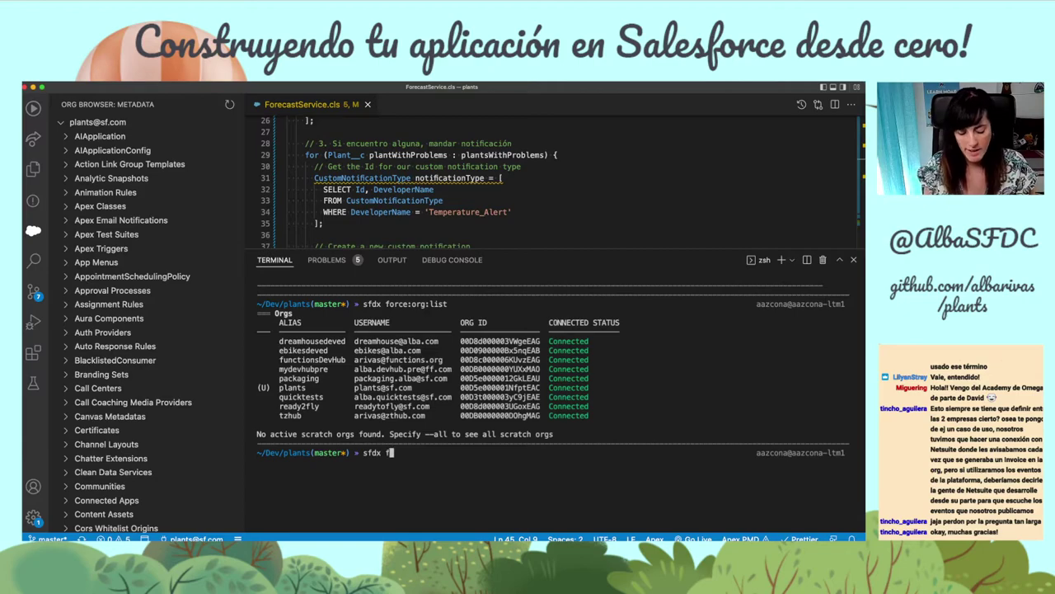
text(orce:source:)
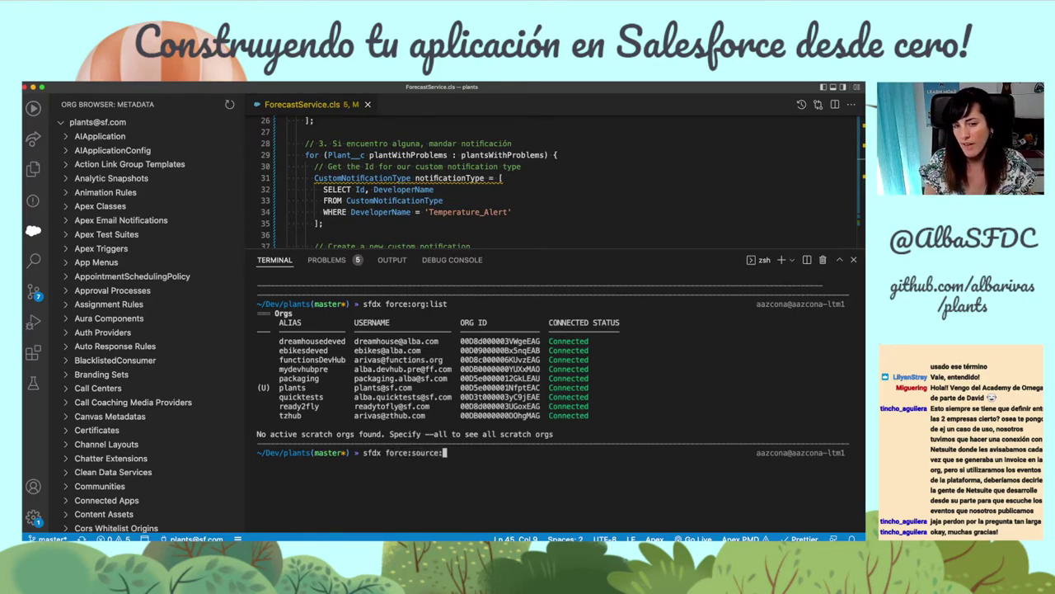
text(retrieve -m )
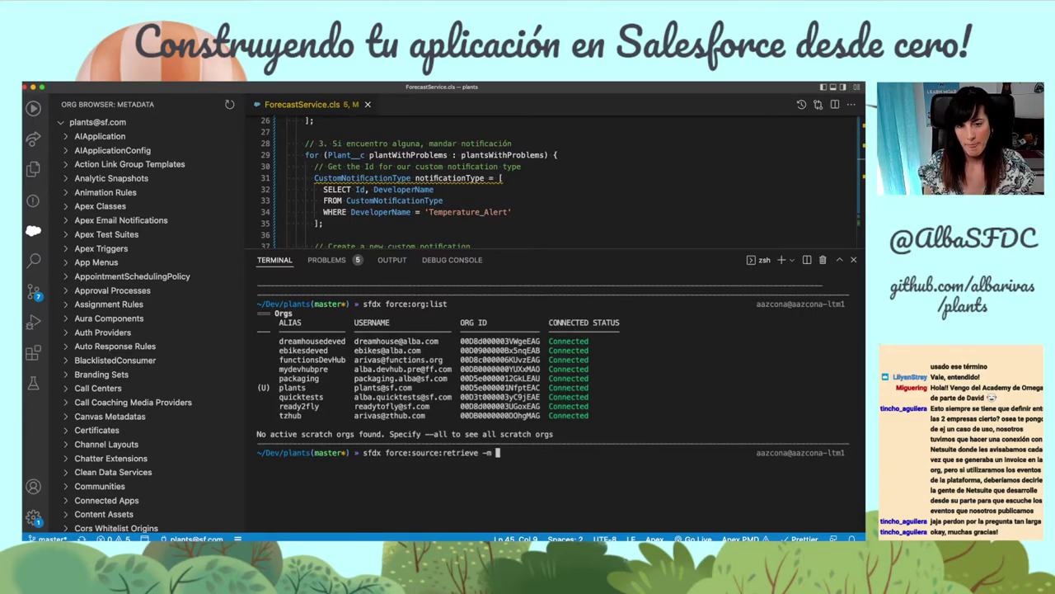
text(P)
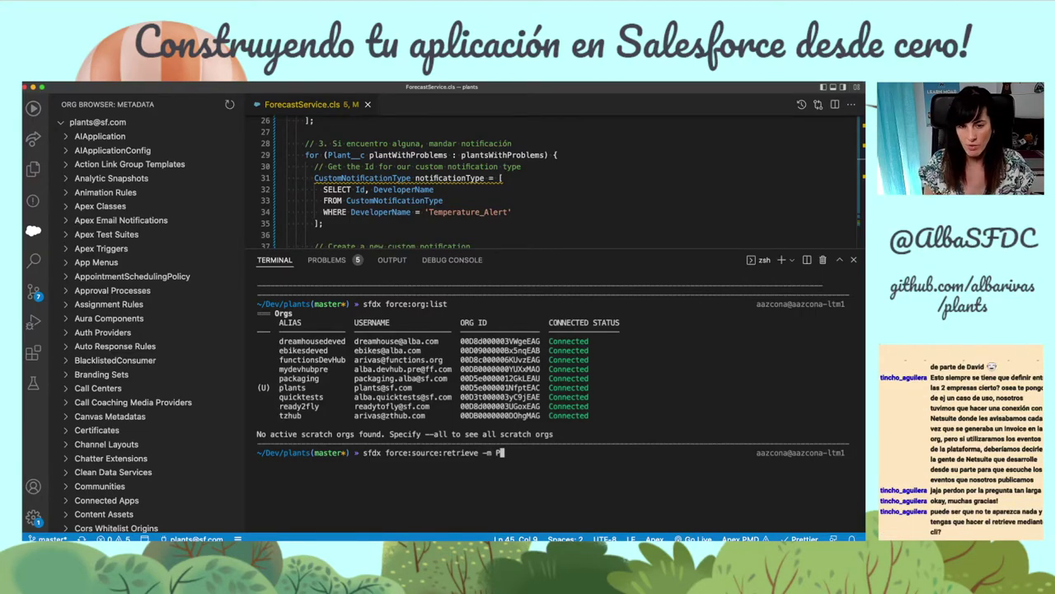
text(latformEventChannel)
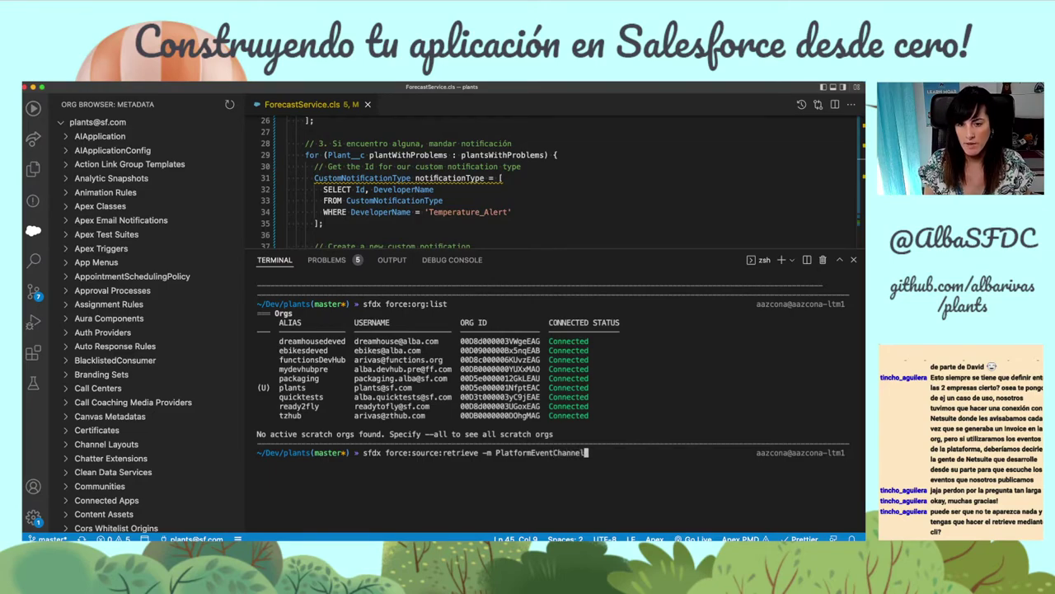
key(Return)
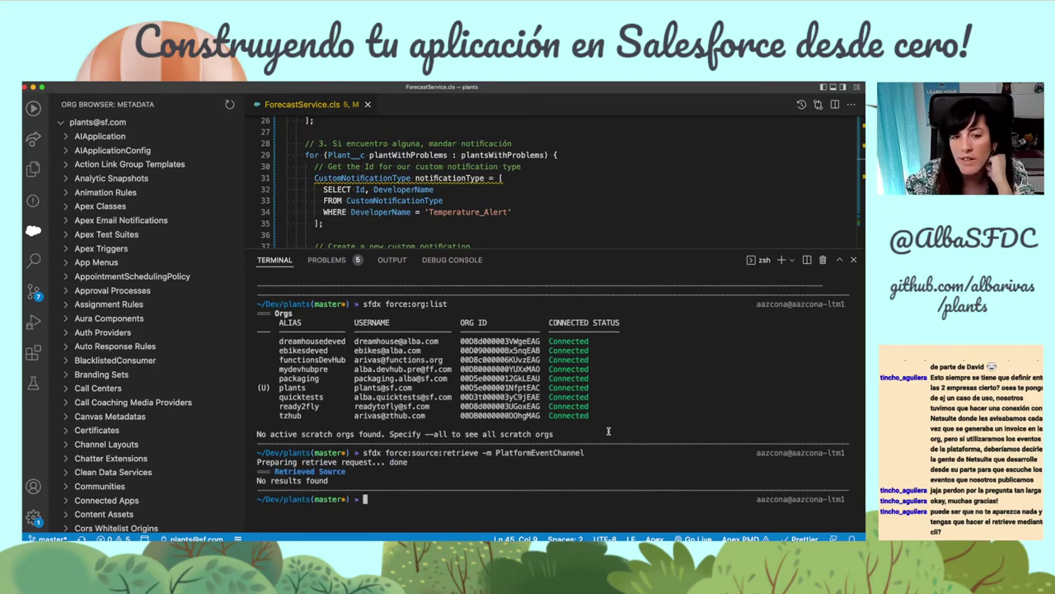
drag(365, 482, 258, 454)
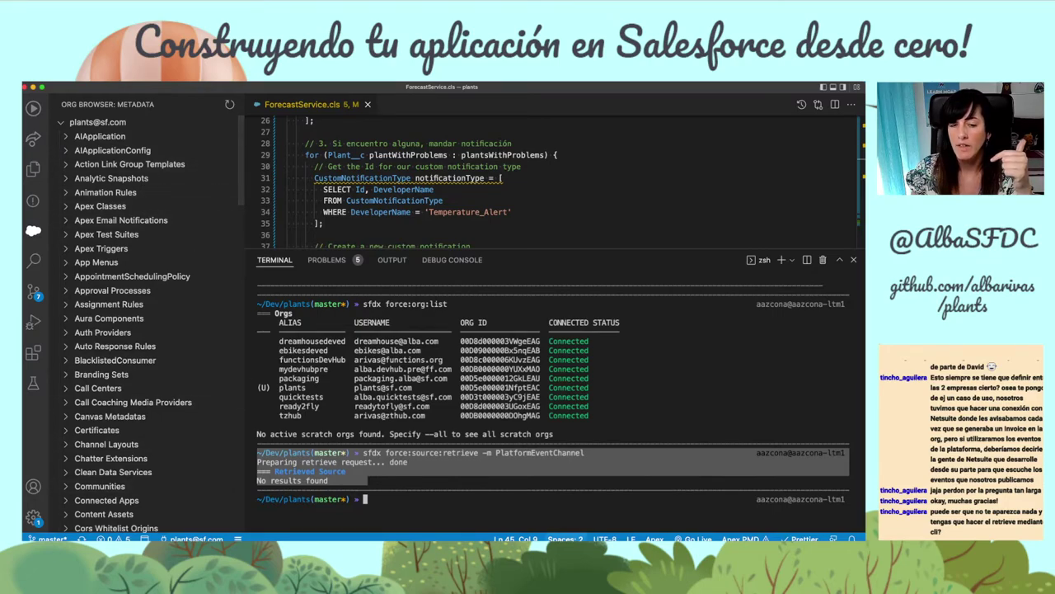
click(463, 484)
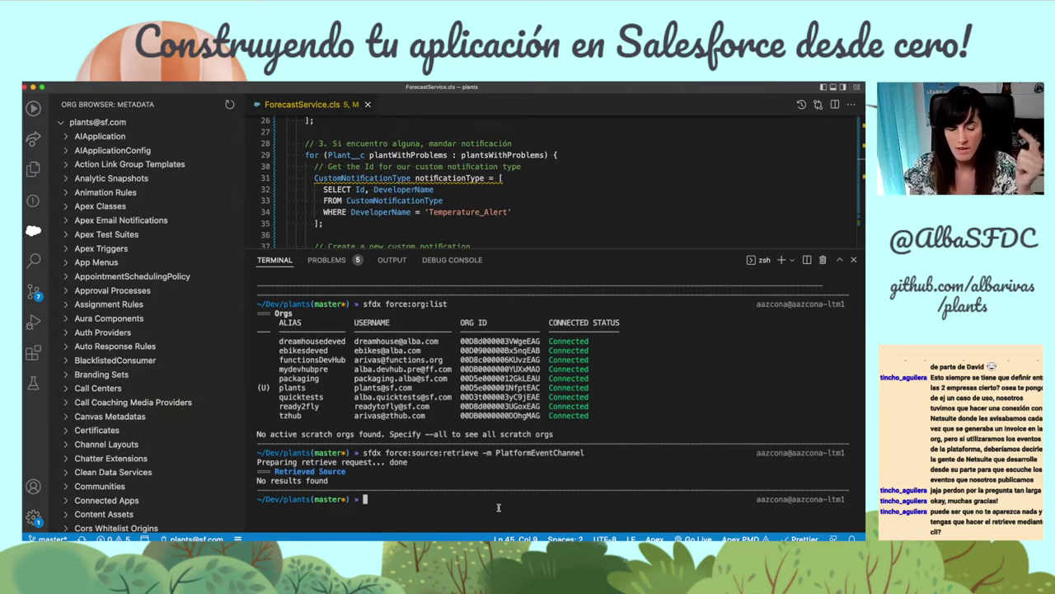
Step: Switch to Salesforce Setup, dismiss the debug mode banner and open the Users list to check the org's usernames
key(super+Tab)
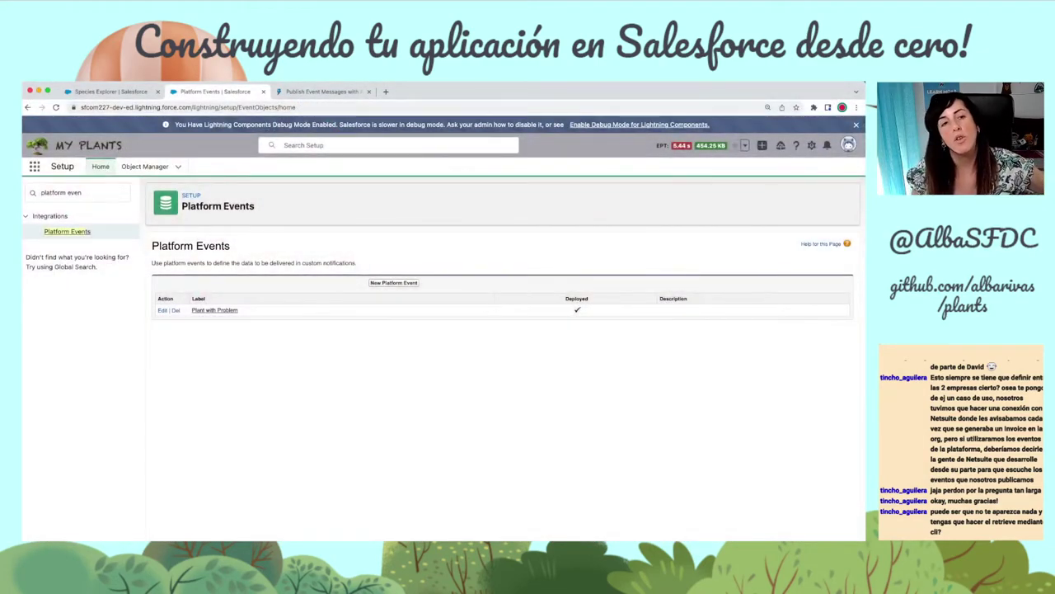
click(856, 124)
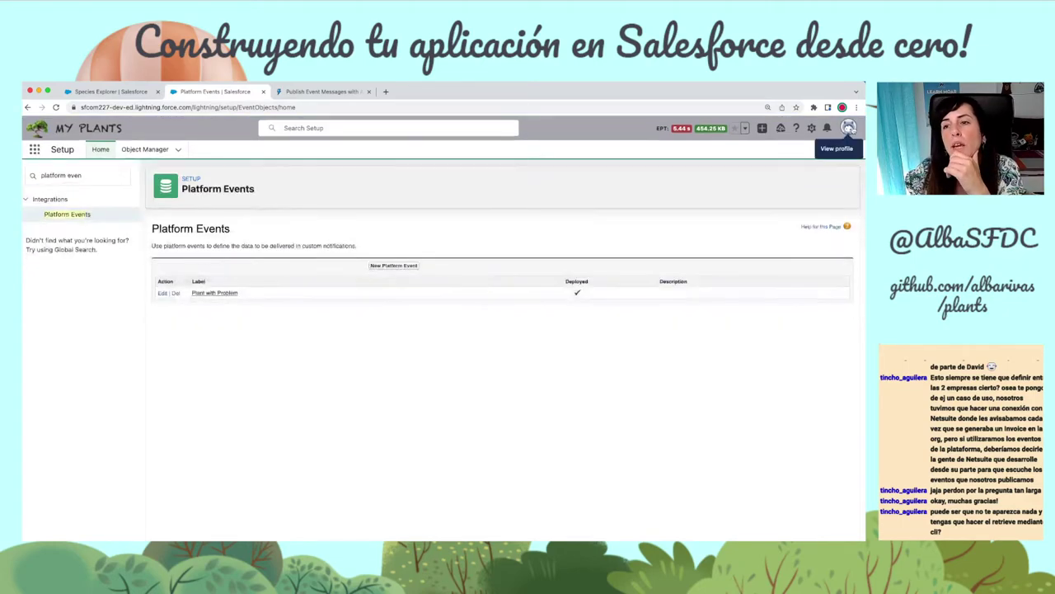
click(849, 127)
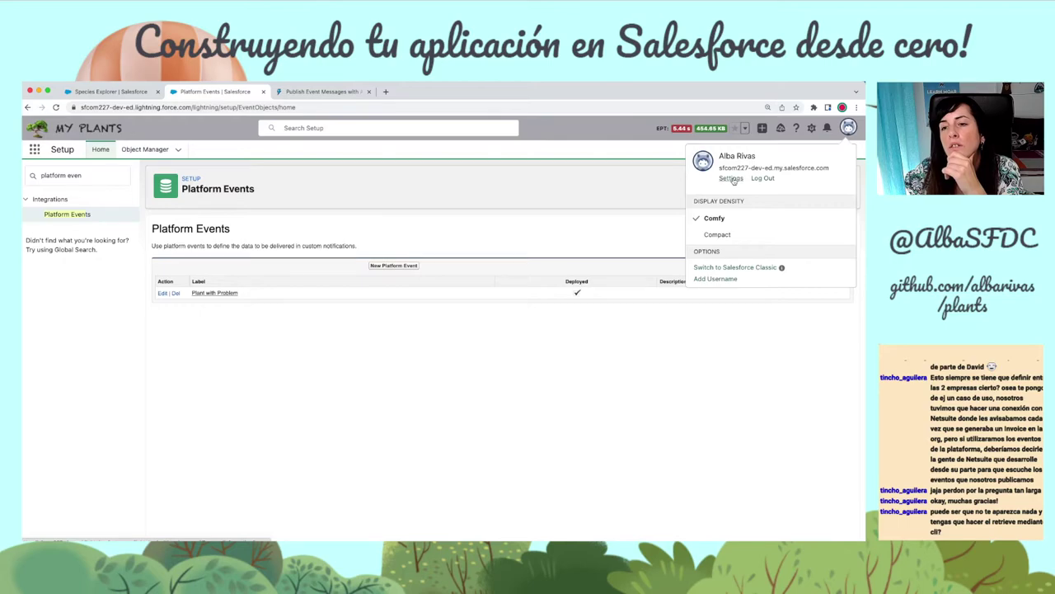
click(33, 173)
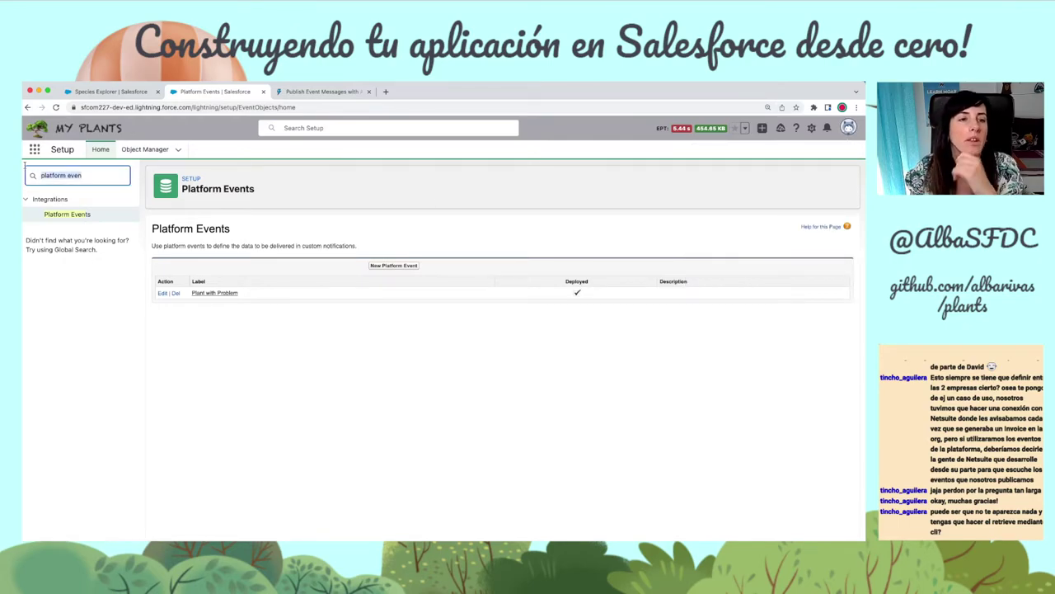
text(user)
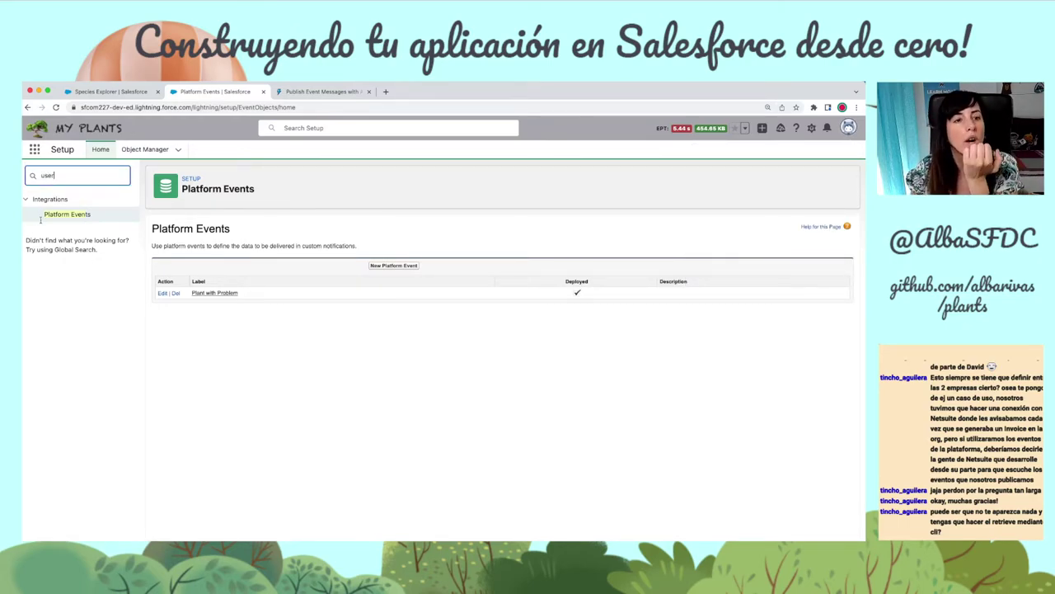
click(52, 321)
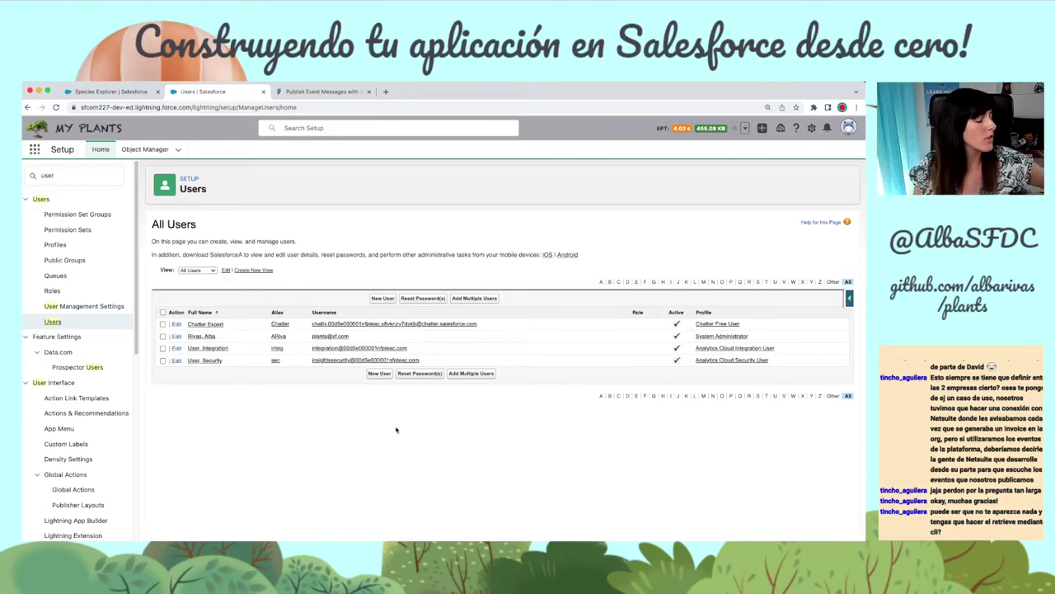
Step: Return to Visual Studio Code and rerun the PlatformEventChannel retrieve command in the terminal
key(super+Tab)
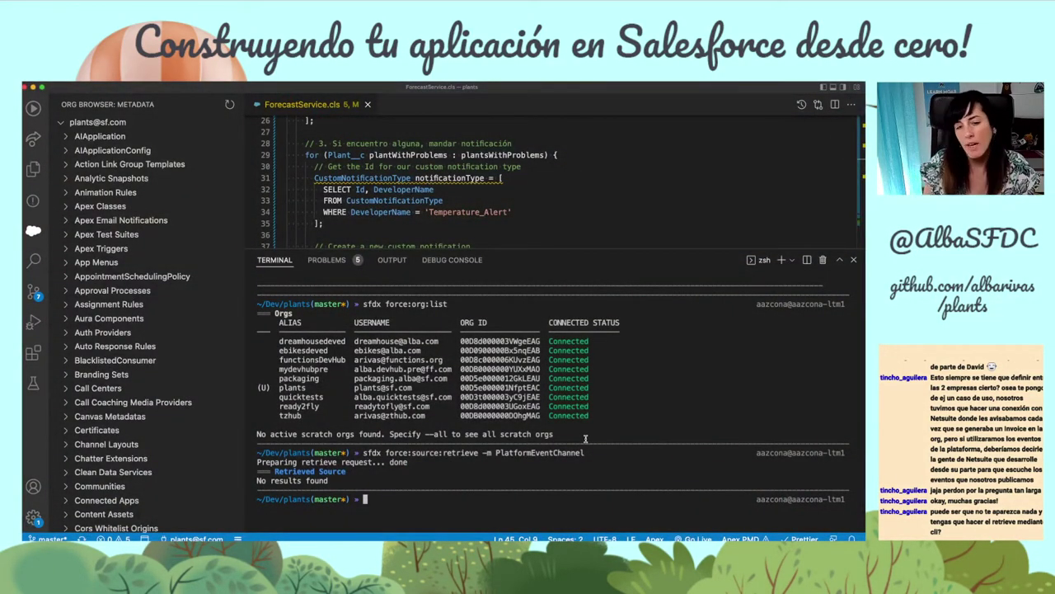
key(Up)
key(Return)
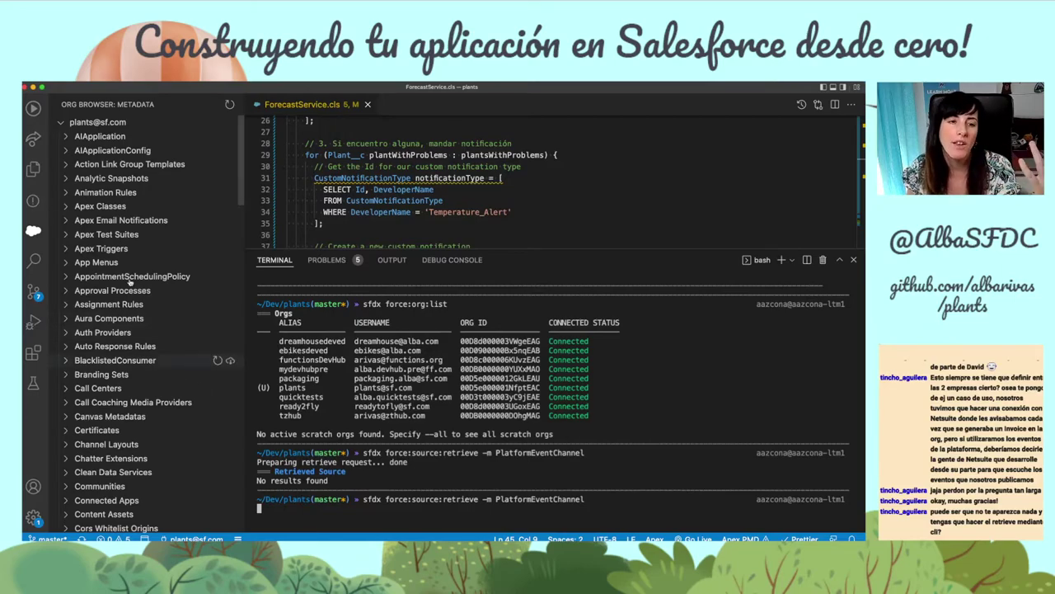
Step: Look through the metadata types in the Org Browser, expand Apex Classes and select ForecastService
scroll(151, 302, down, 10)
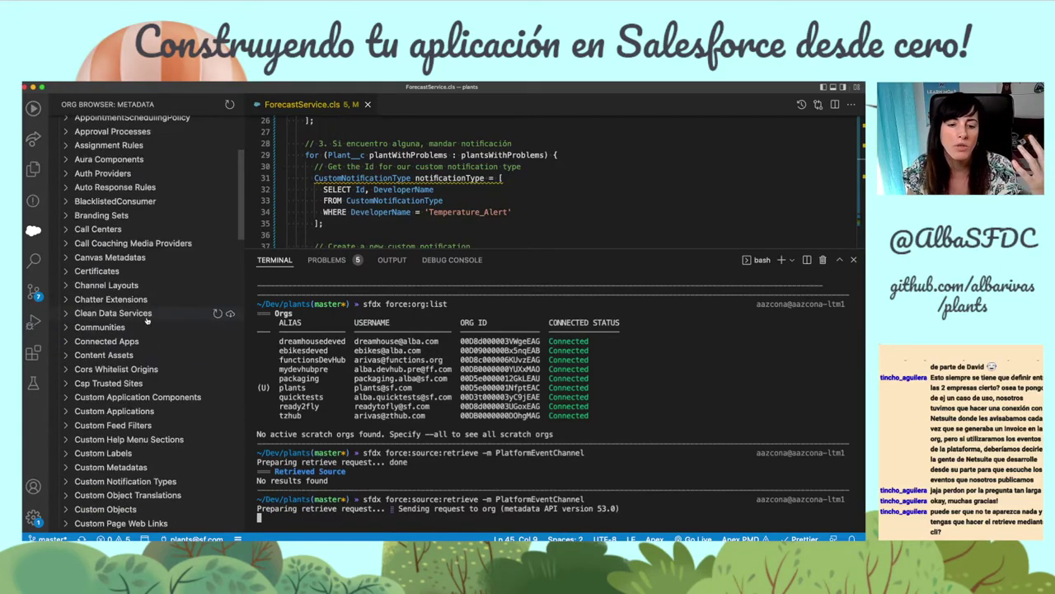
scroll(149, 322, down, 7)
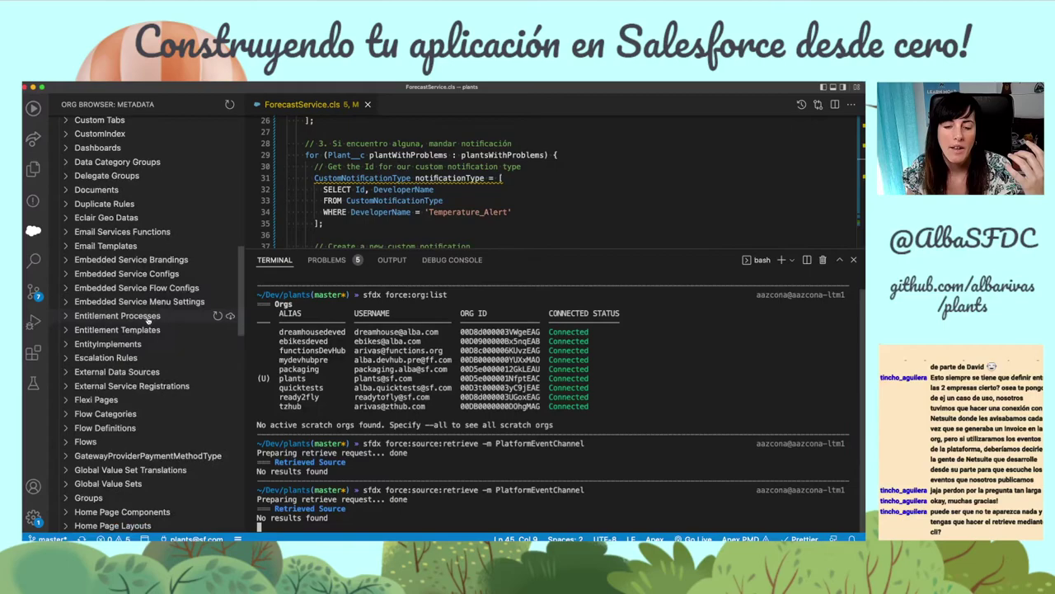
scroll(149, 320, down, 7)
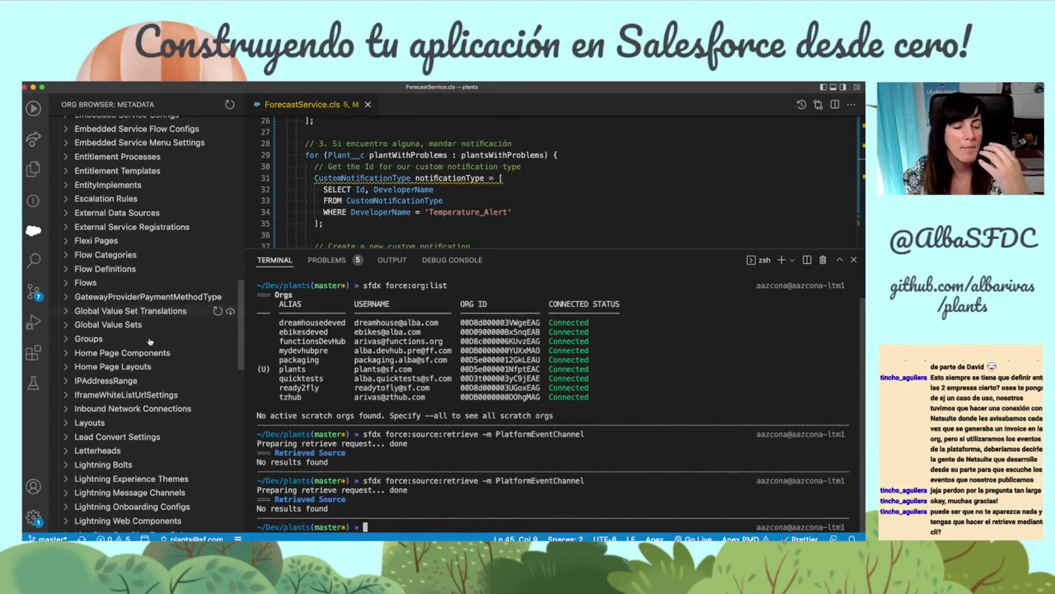
scroll(152, 331, up, 3)
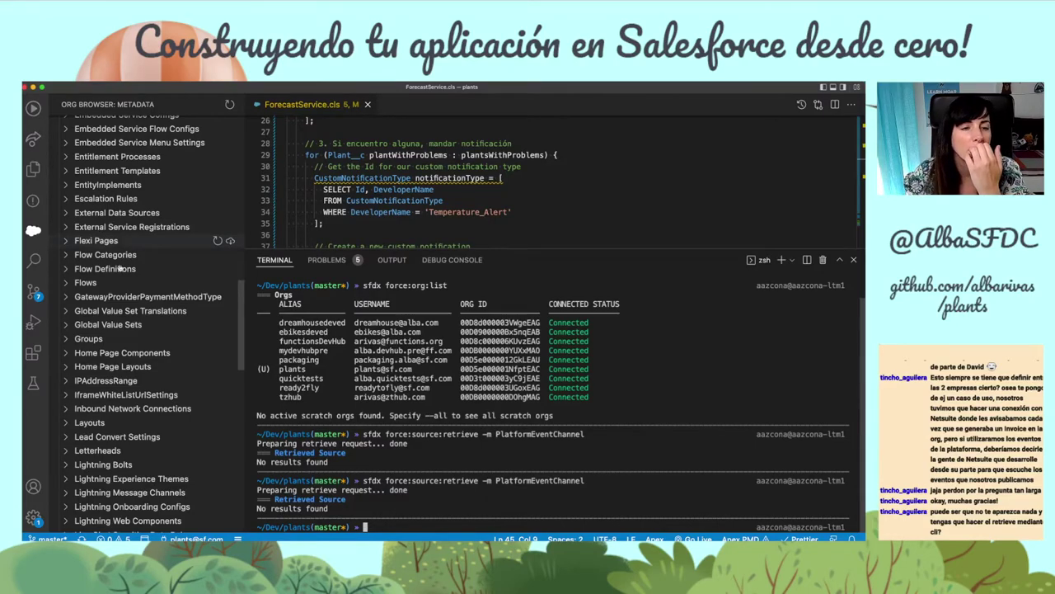
scroll(120, 268, up, 20)
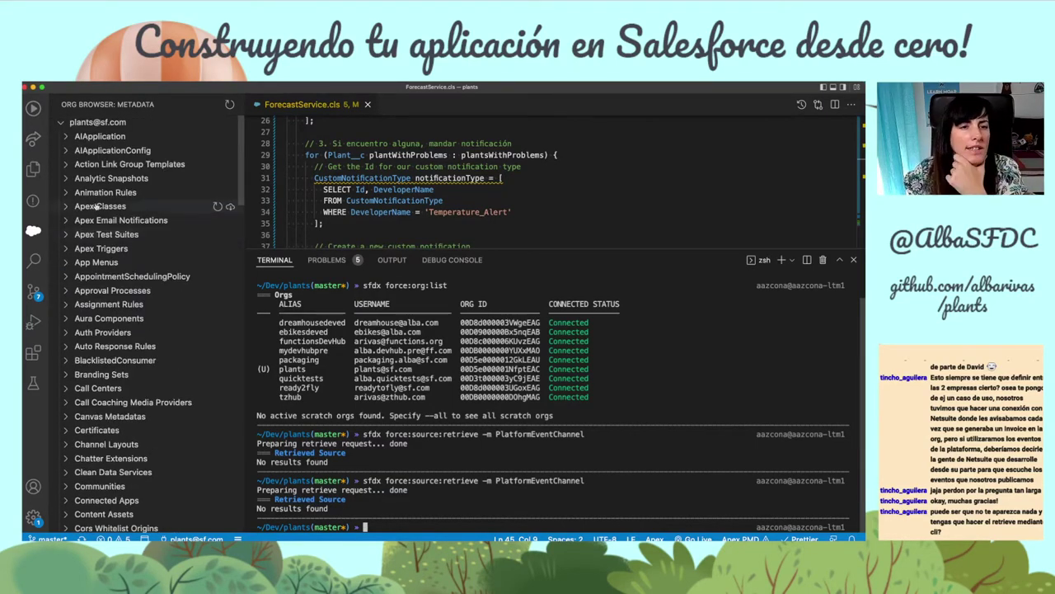
click(67, 208)
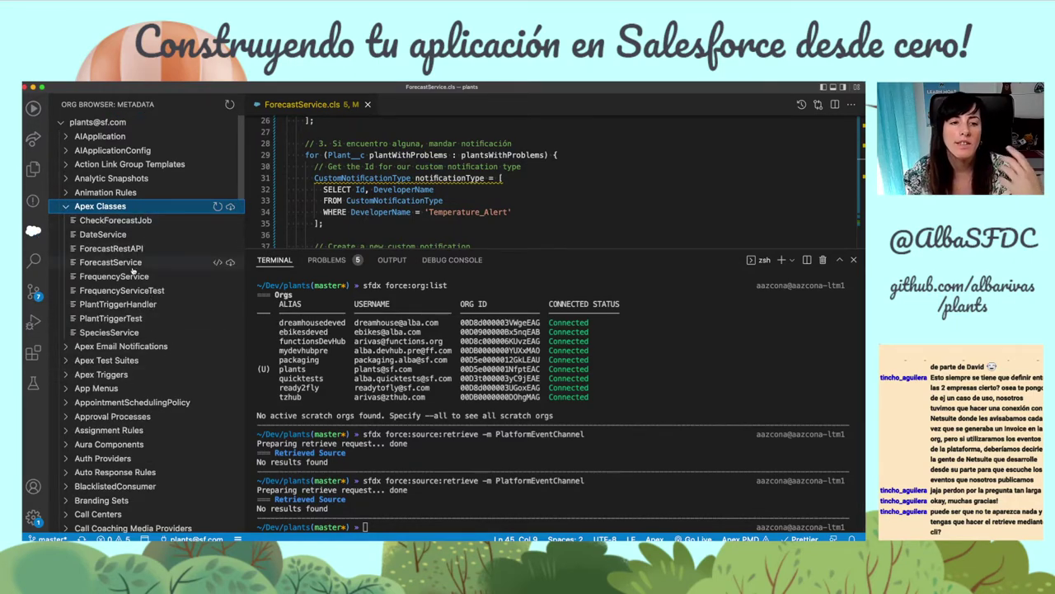
click(129, 263)
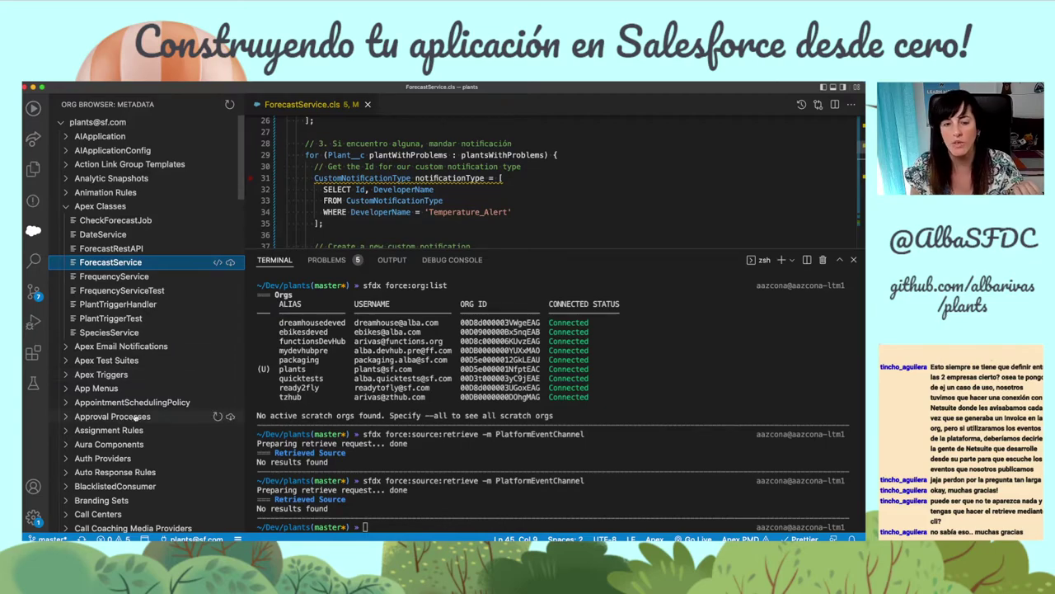
Step: Close the terminal and paste the copied event publishing sample below the "Send a platform event" comment in ForecastService.cls
click(853, 261)
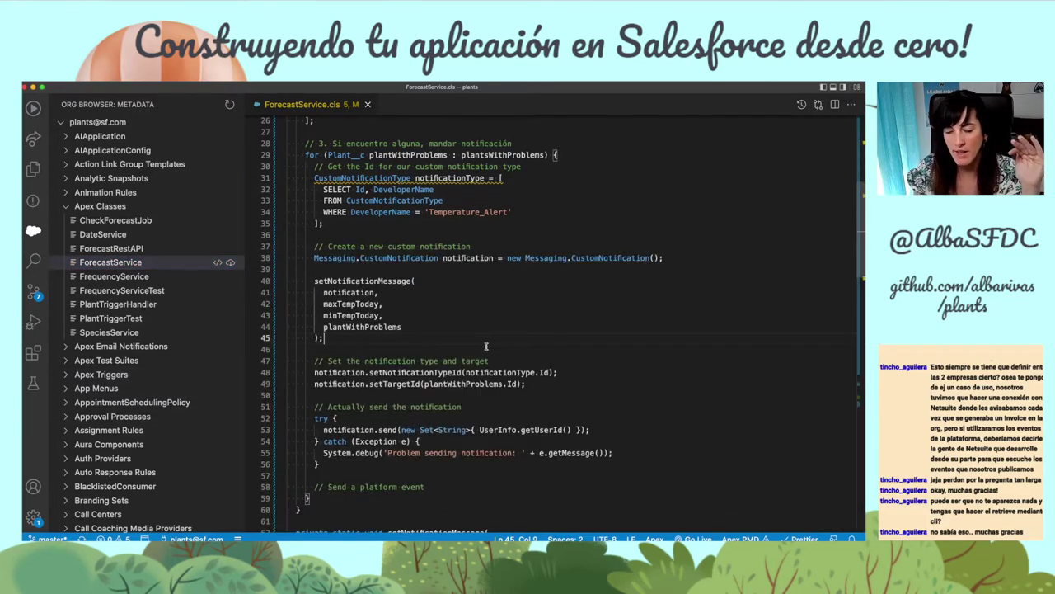
scroll(535, 344, down, 7)
scroll(537, 343, up, 3)
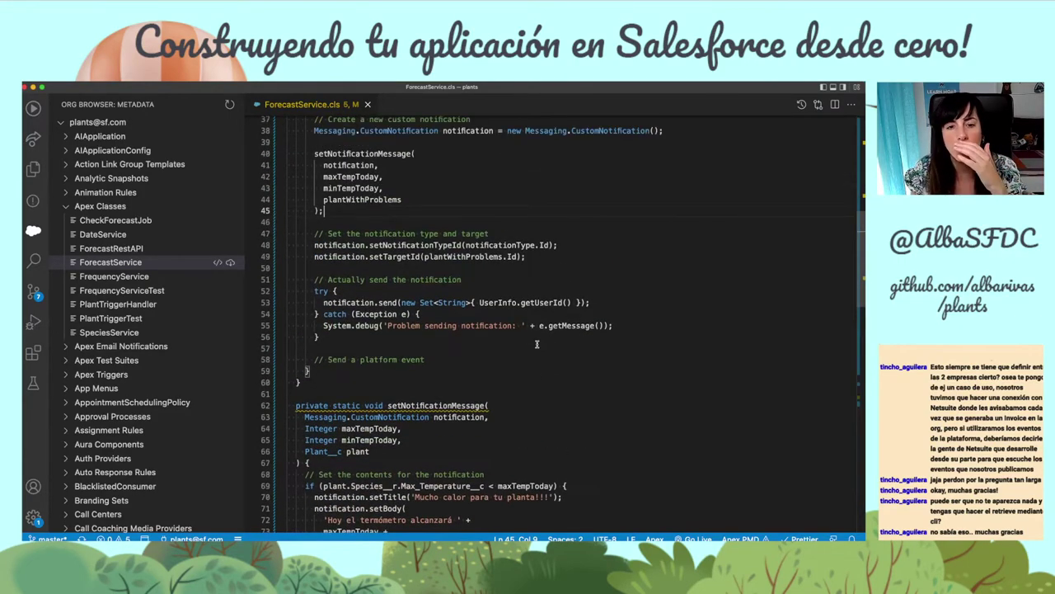
click(495, 359)
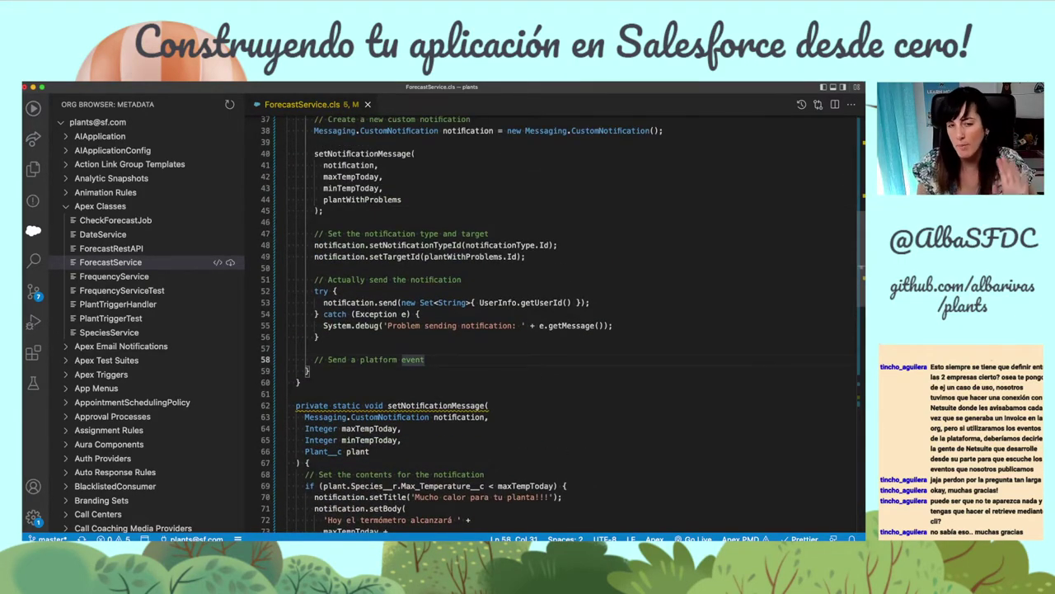
key(Return)
key(super+v)
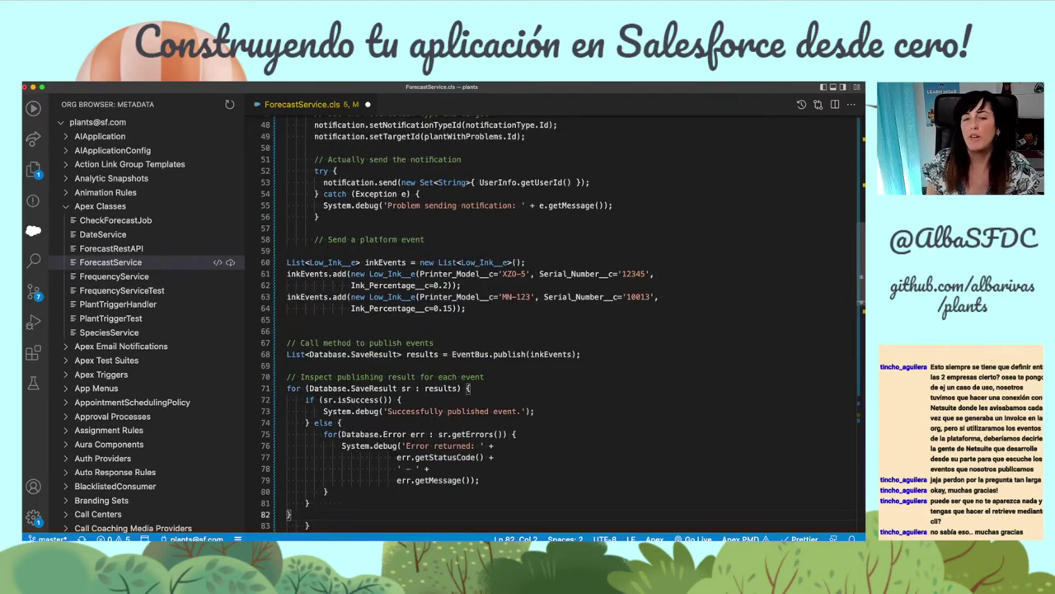
Step: Indent the pasted publishing code two levels and remove the blank line beneath the "Send a platform event" comment
scroll(544, 330, down, 2)
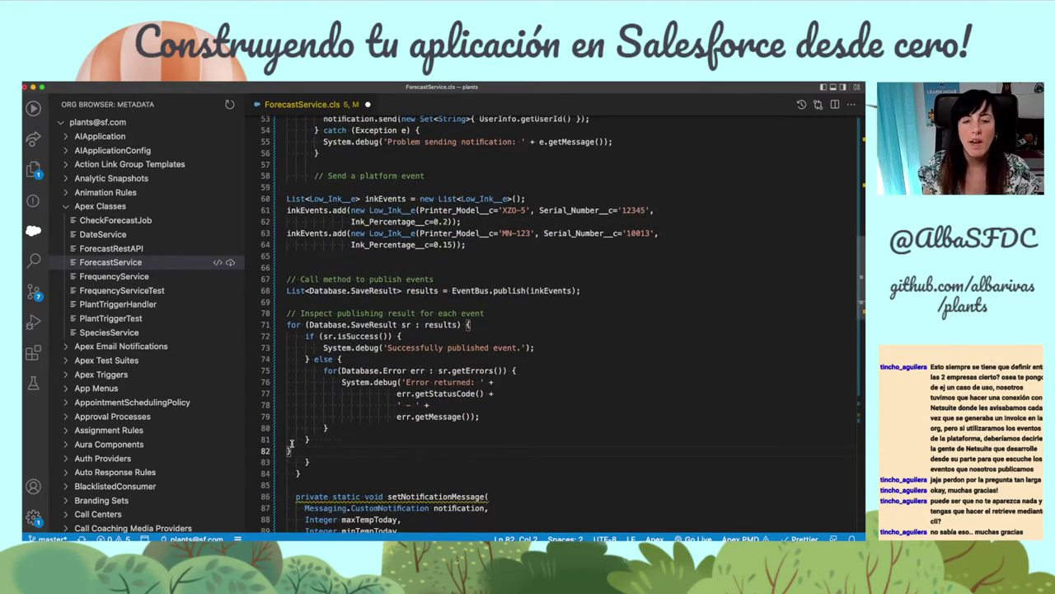
drag(291, 451, 274, 199)
key(Tab)
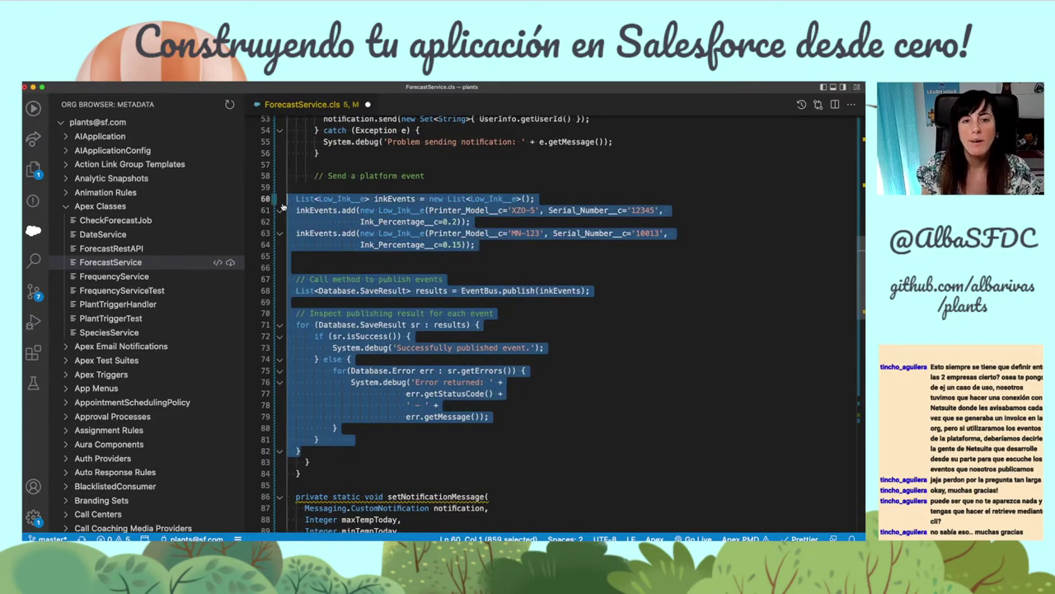
key(Tab)
click(377, 185)
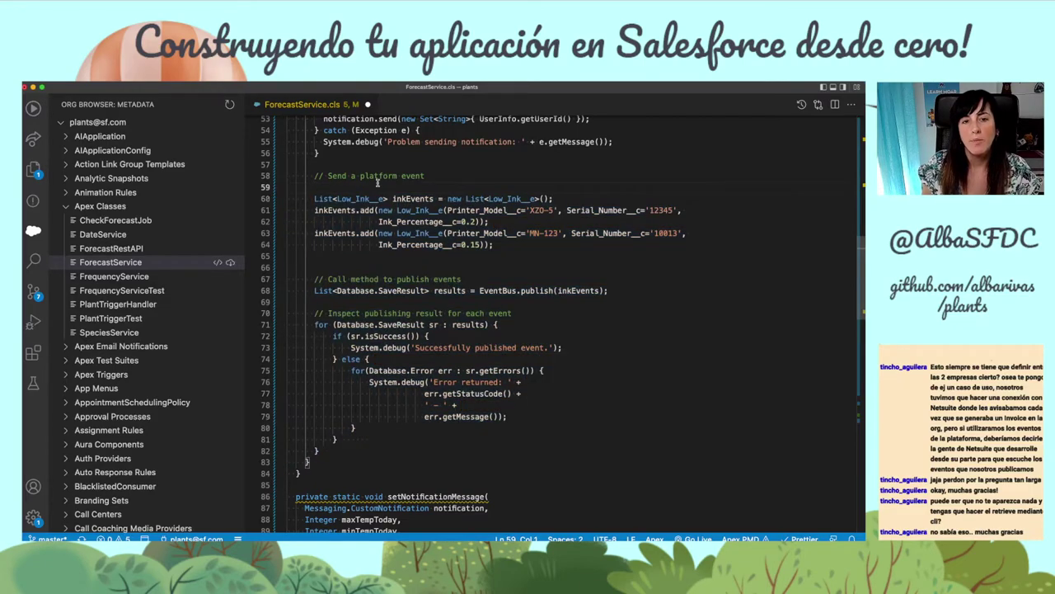
key(Delete)
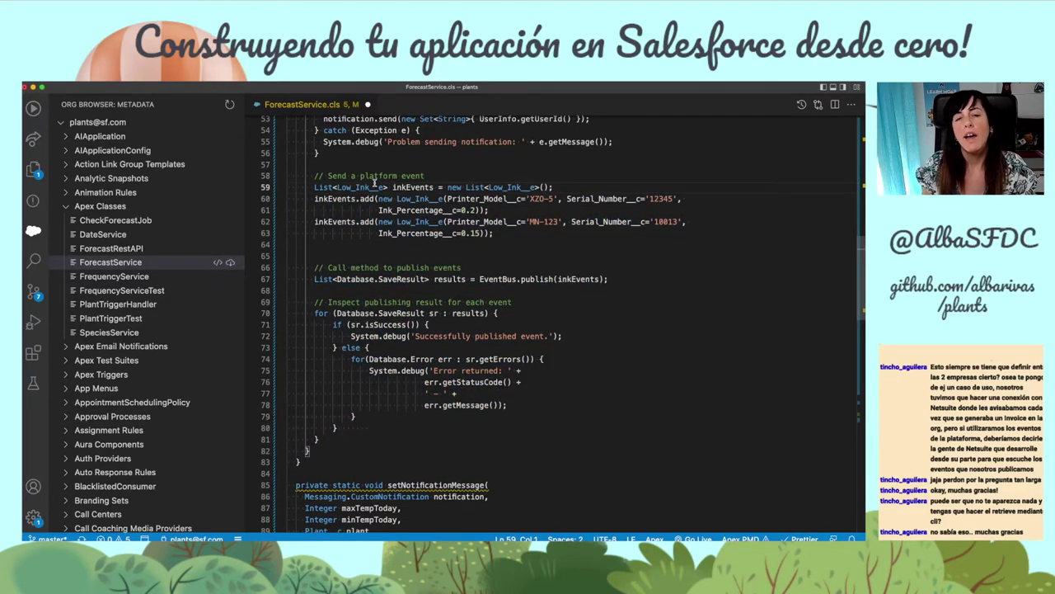
Step: Switch to Salesforce Setup in the browser, search for "platform e" and open the Platform Events page
click(376, 187)
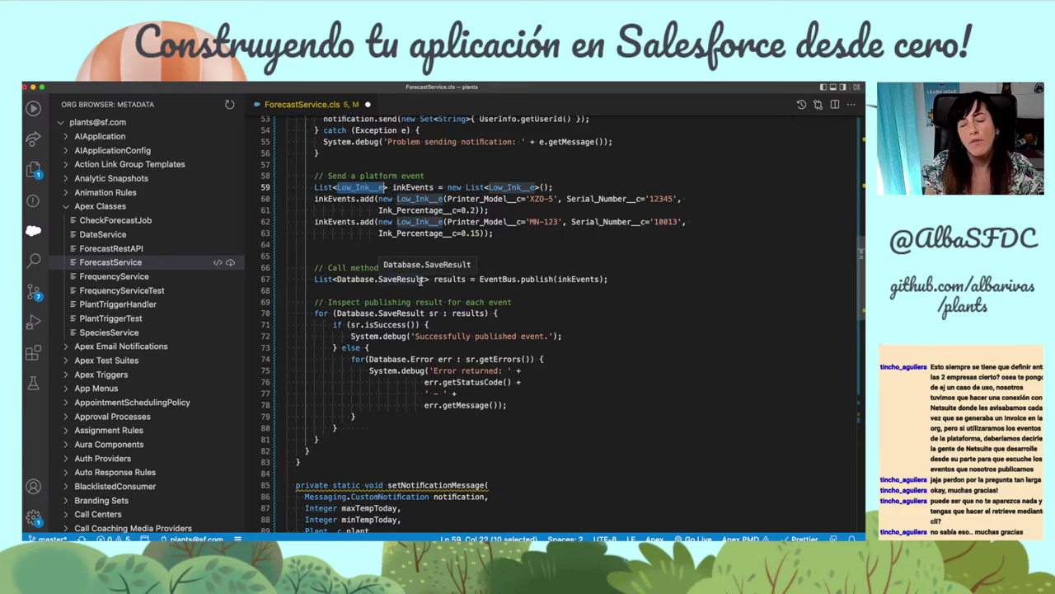
key(super+Tab)
click(32, 175)
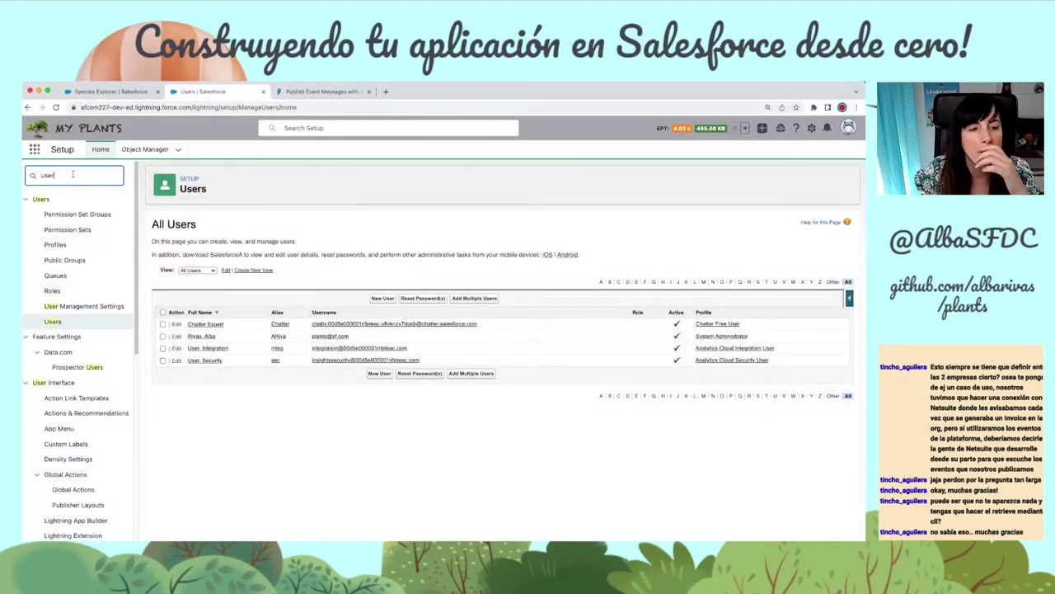
text(plan)
key(BackSpace)
text(tfoe)
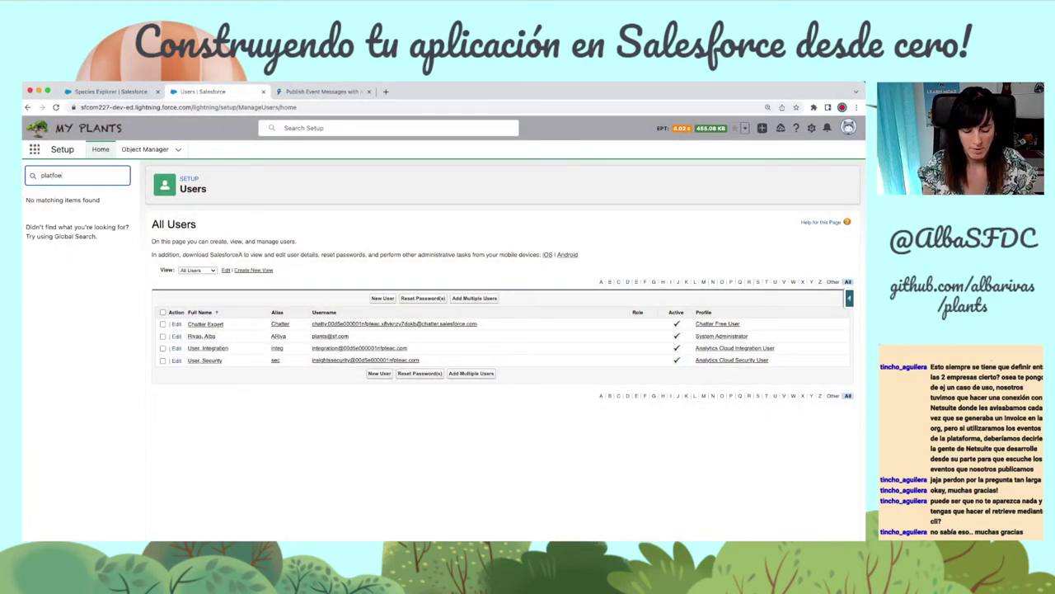
key(BackSpace)
text(rm e)
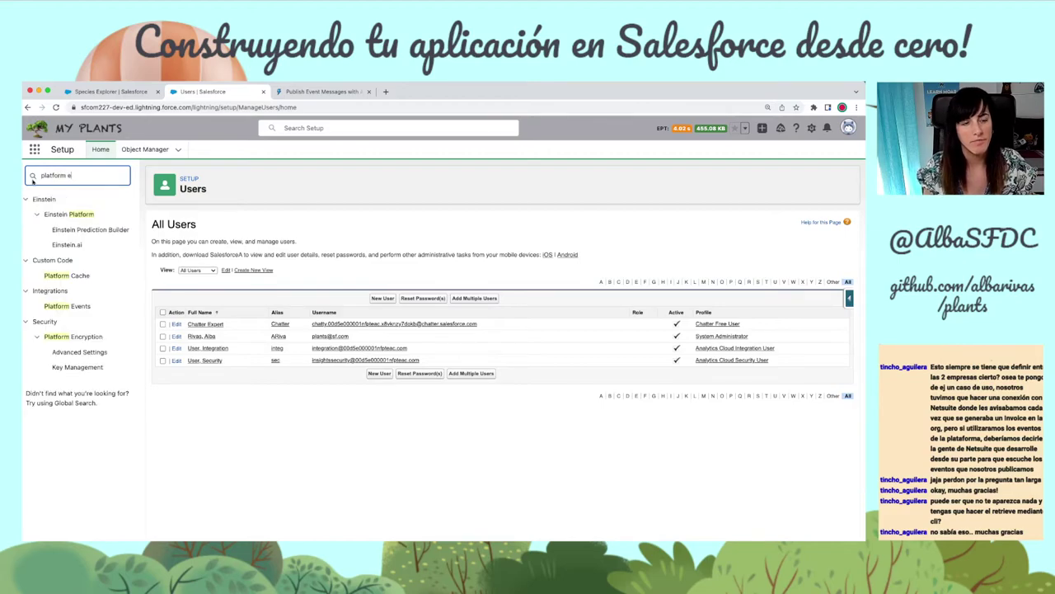
click(75, 215)
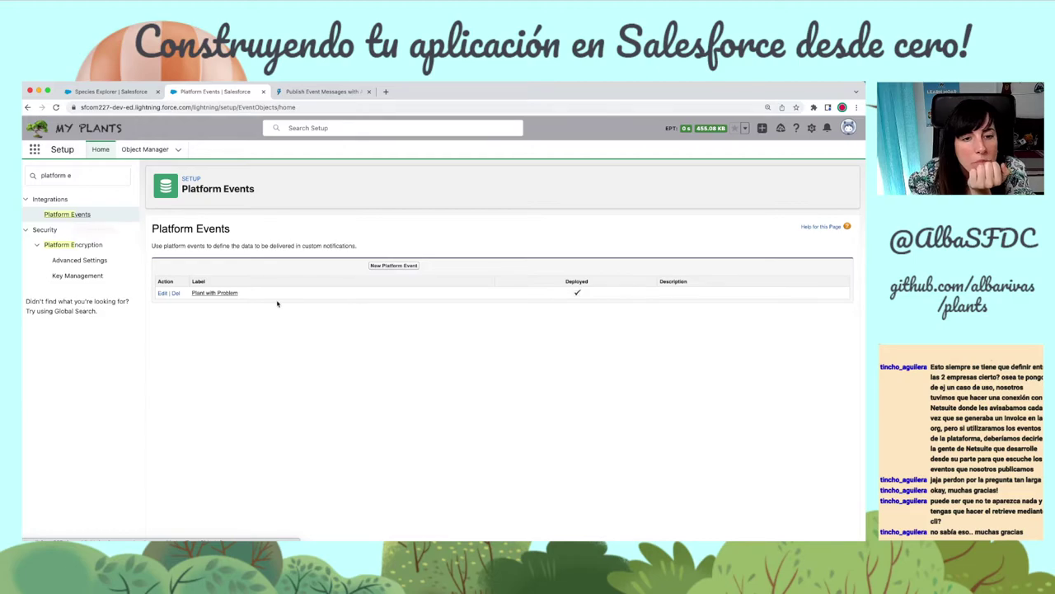
Step: Open the Plant with Problem platform event and copy its API name
click(224, 294)
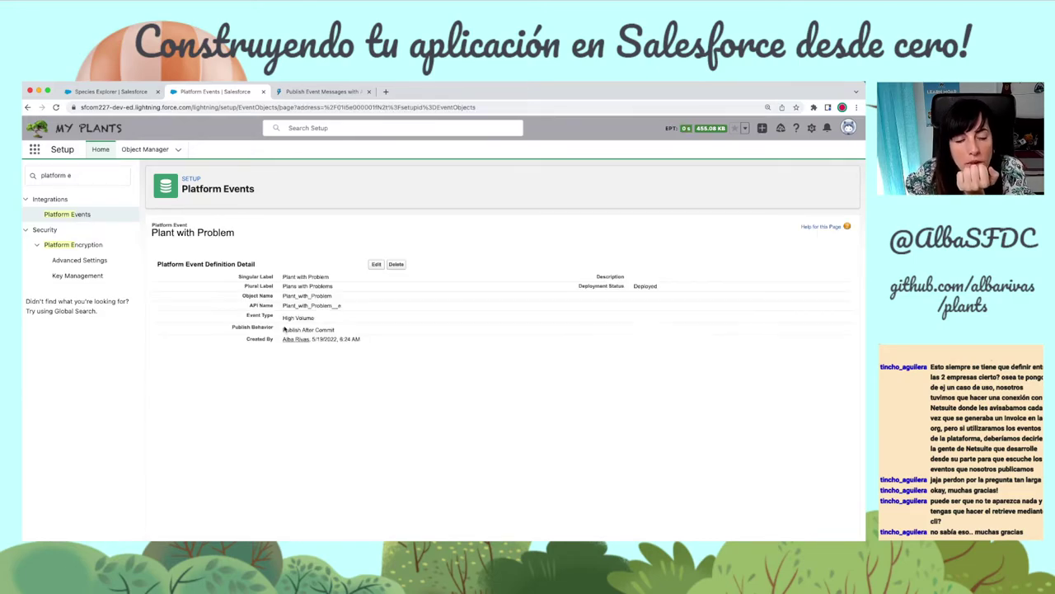
double_click(321, 303)
key(super+c)
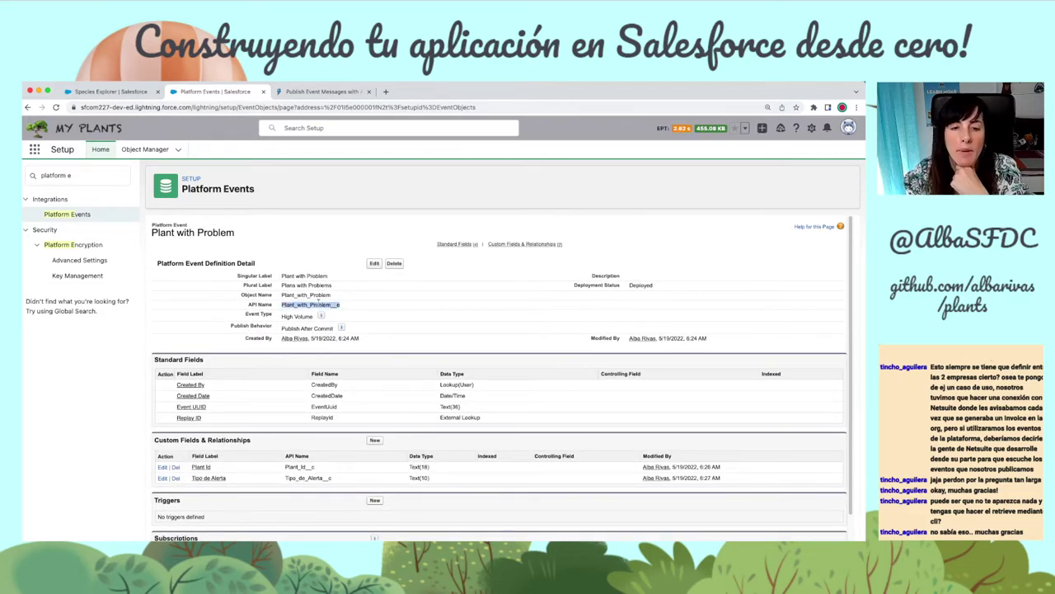
Step: Return to Visual Studio Code and replace all four Low_Ink__e occurrences in the publishing code with the copied Plant_with_Problem__e
key(super+Tab)
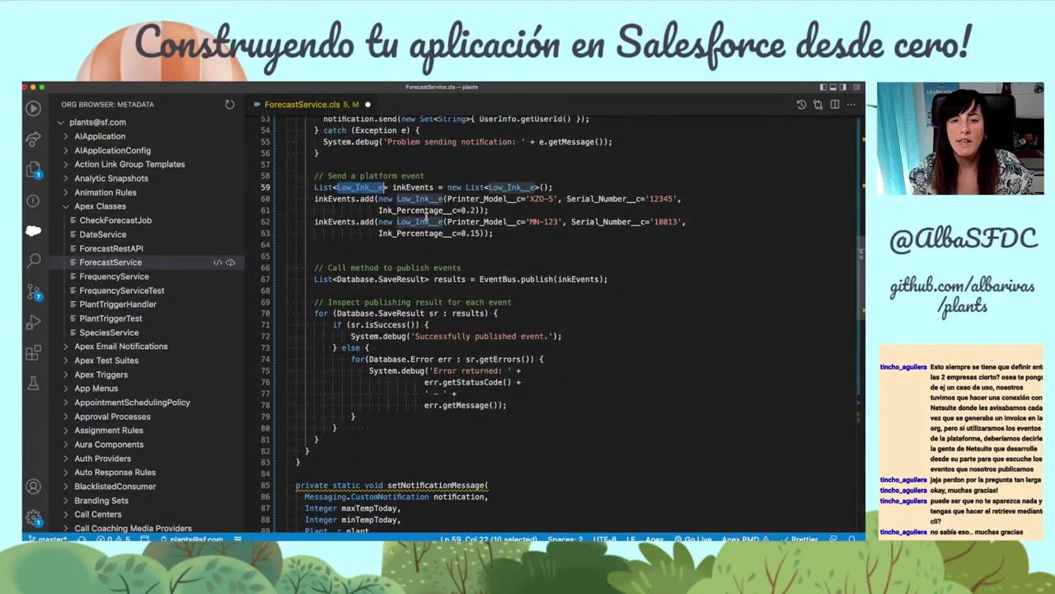
scroll(366, 198, up, 5)
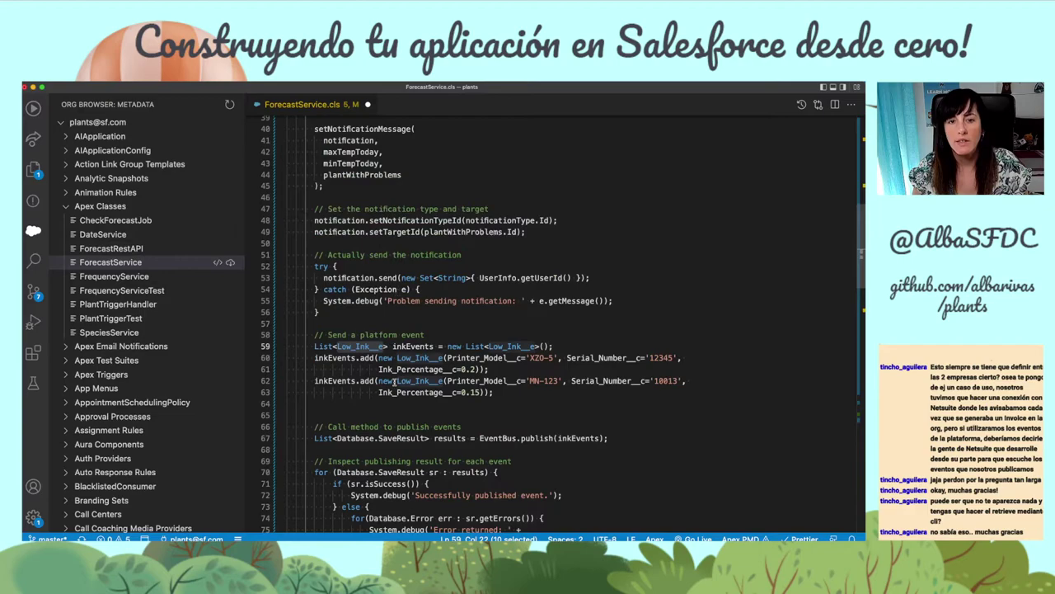
scroll(373, 330, down, 1)
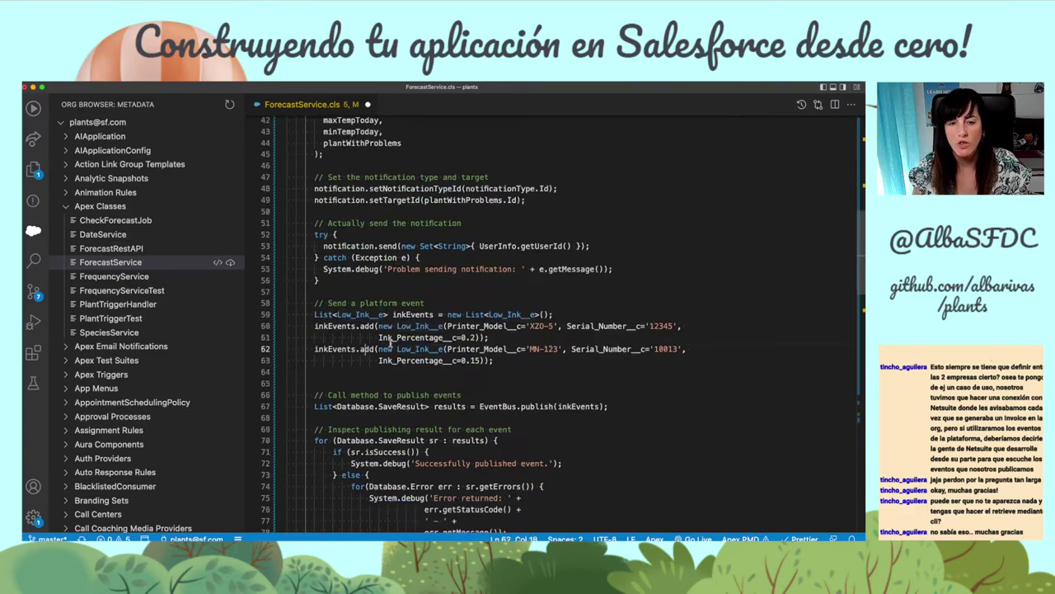
click(372, 314)
double_click(372, 314)
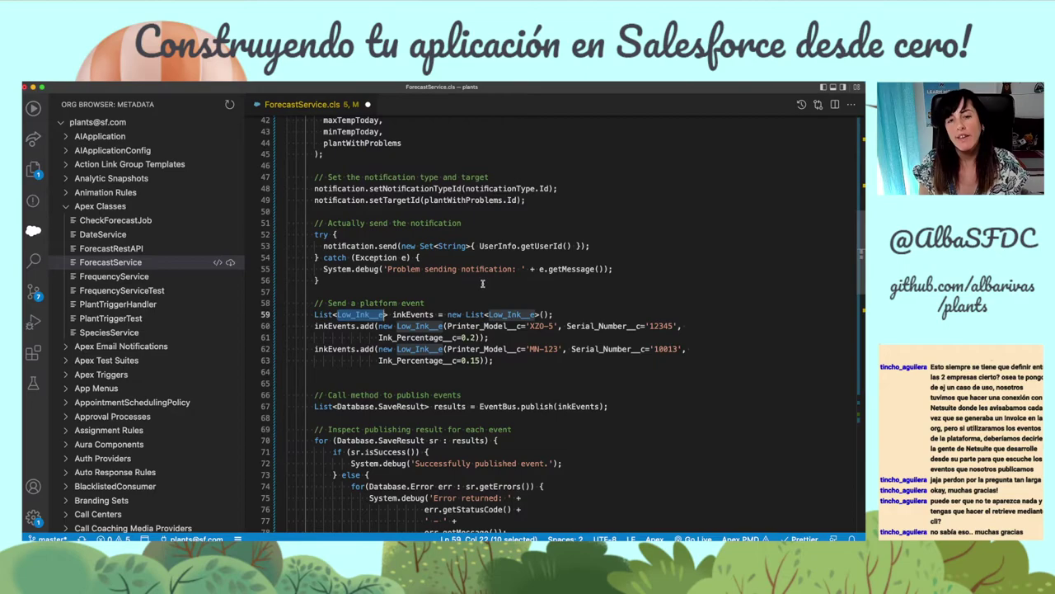
key(super+d)
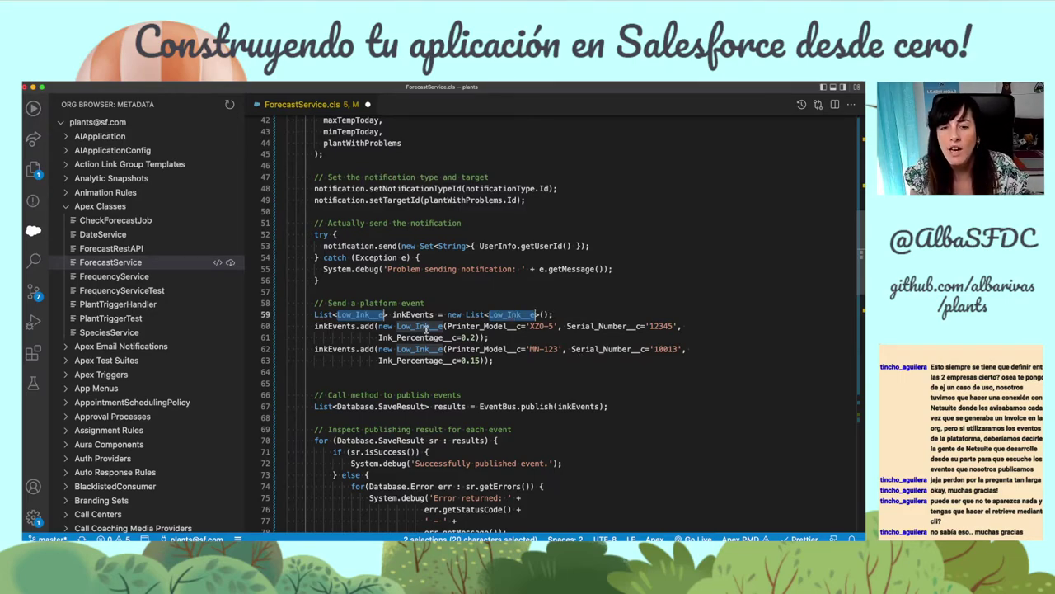
key(super+d)
key(super+d)
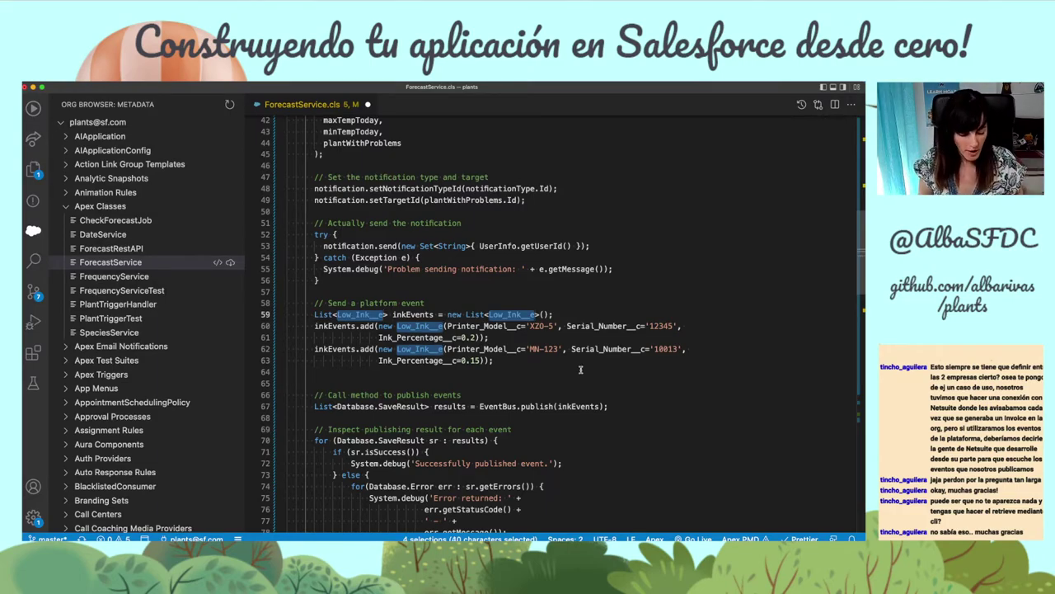
key(super+v)
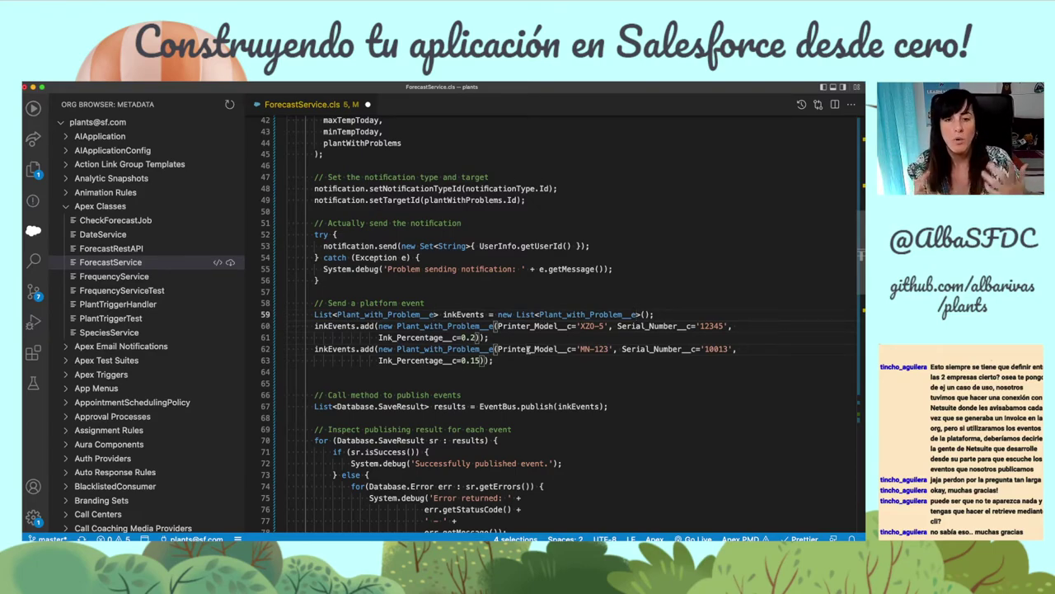
scroll(527, 348, down, 1)
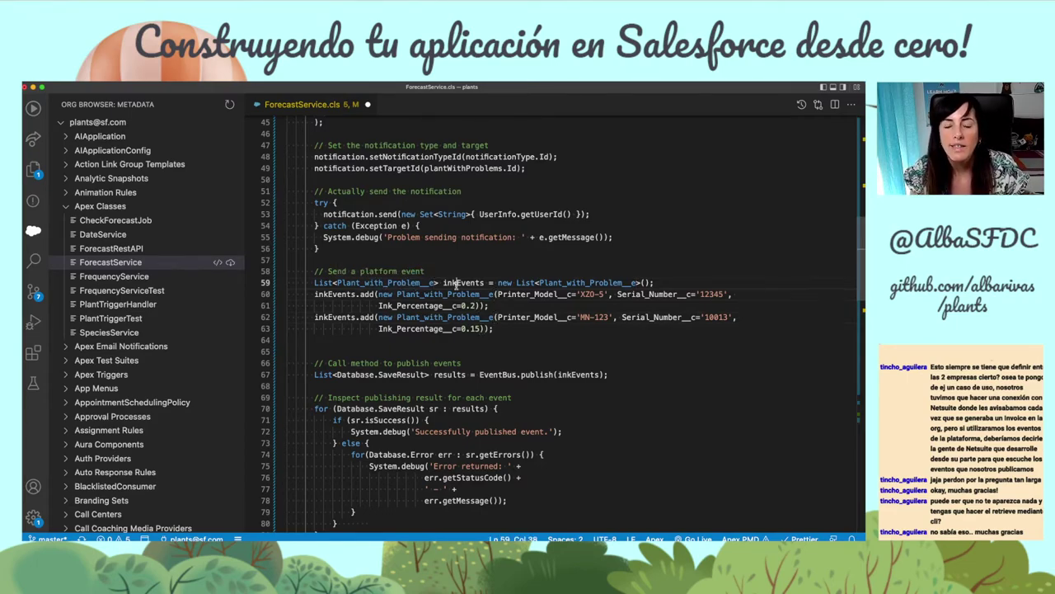
double_click(462, 283)
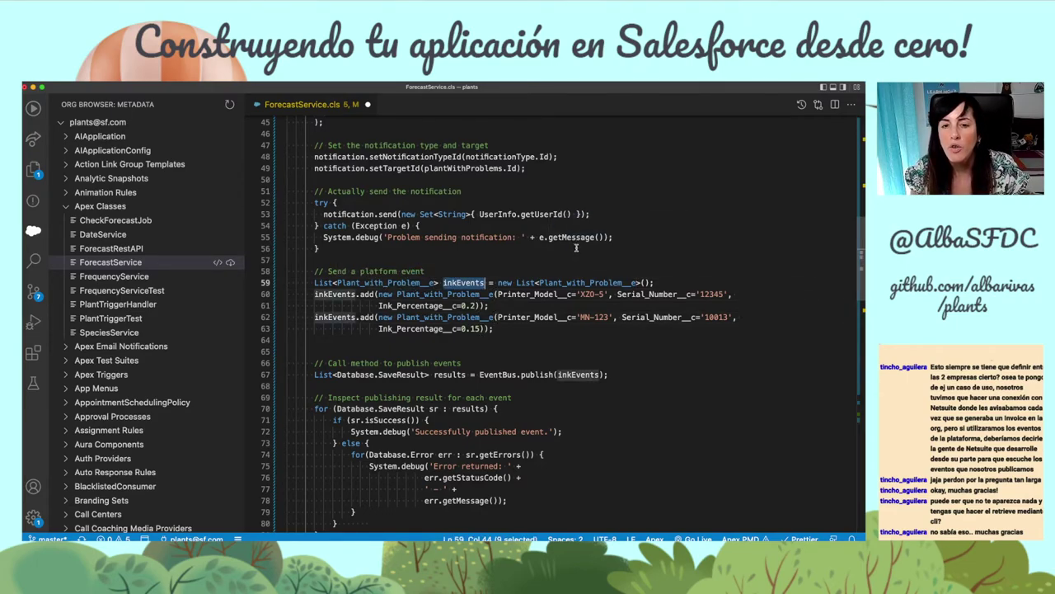
key(Left)
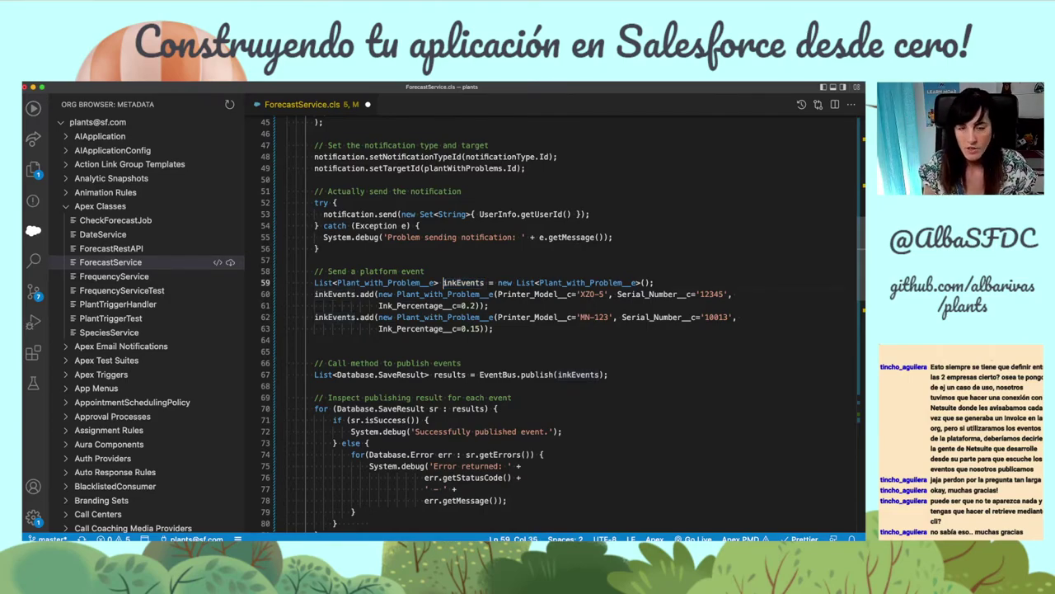
key(Delete)
key(Delete)
key(Delete)
key(super+z)
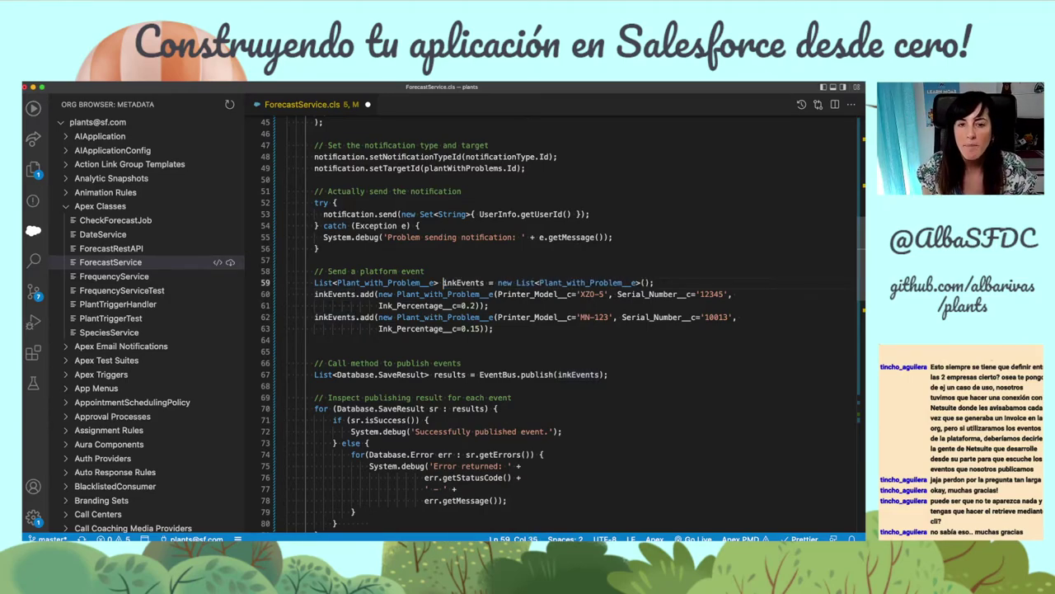
Step: Rename the inkEvents variable to plantWithProblemEvent in the list declaration and both add calls
key(alt+shift+Right)
key(super+d)
key(super+d)
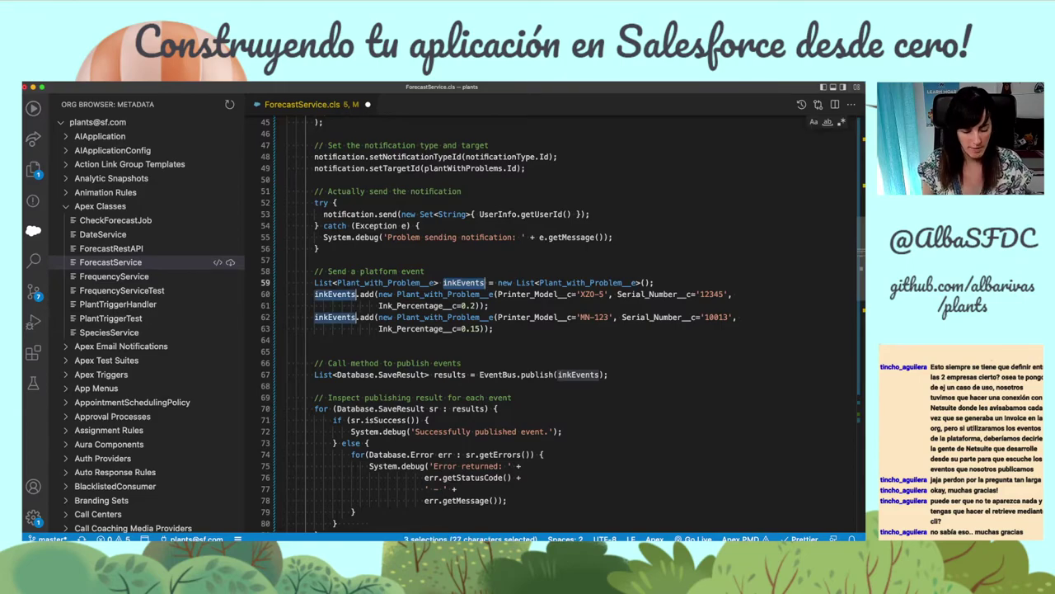
text(plant)
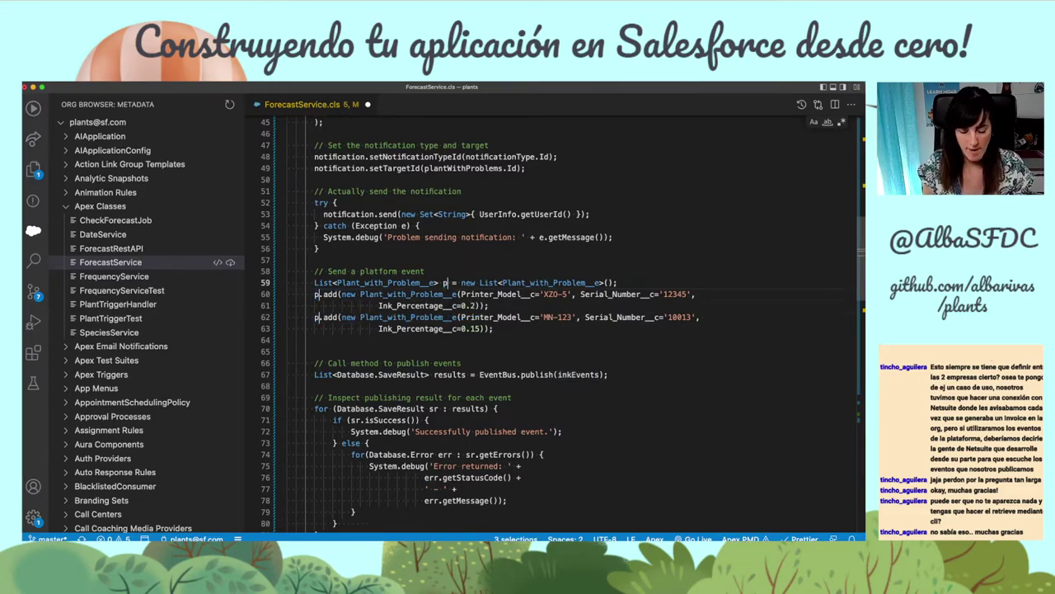
text(WithProle)
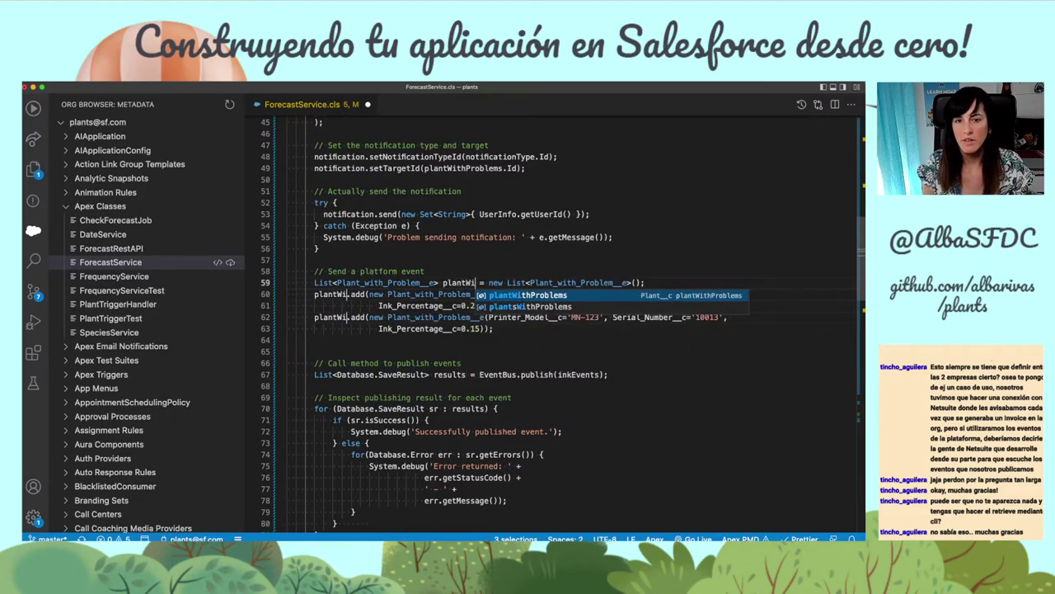
key(BackSpace)
key(BackSpace)
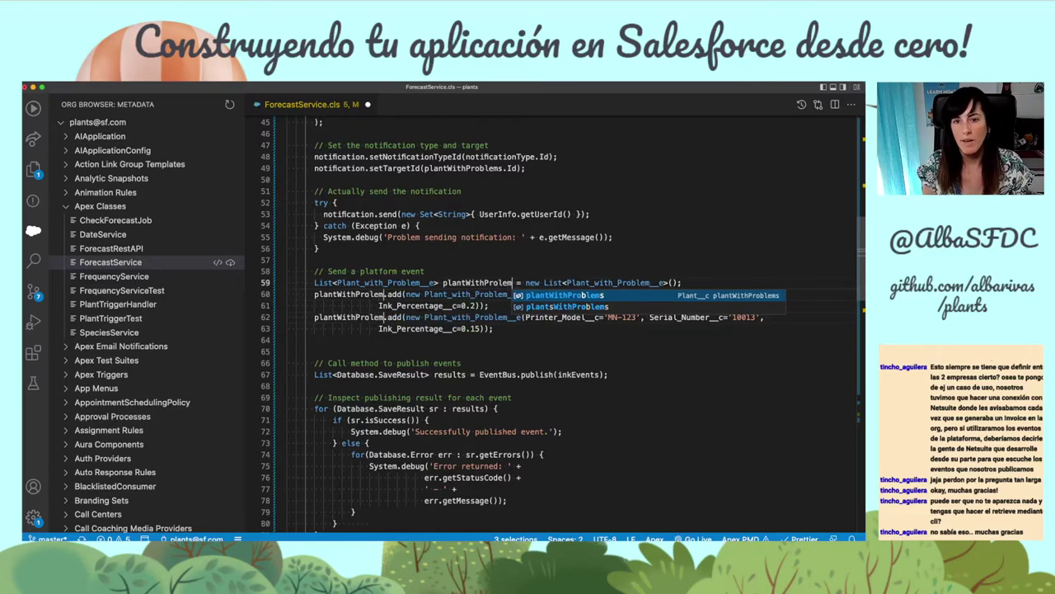
text(blemEve)
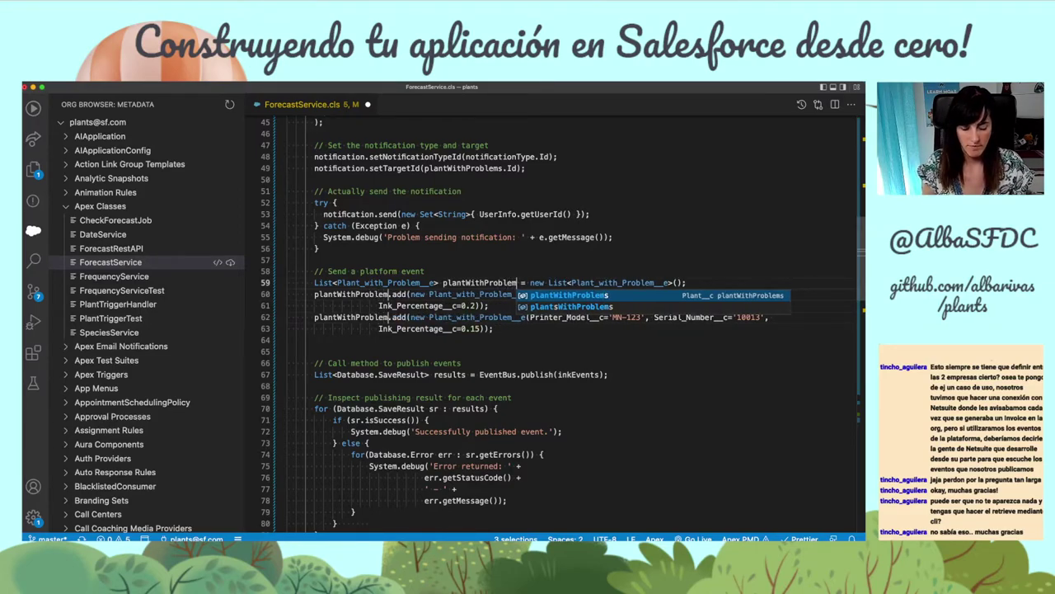
text(nt)
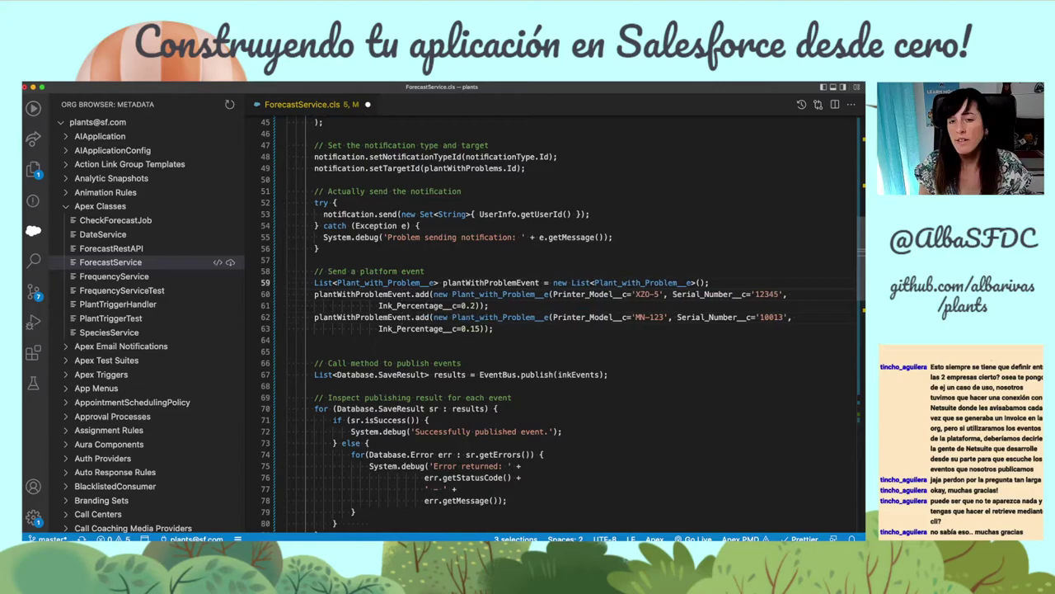
click(533, 333)
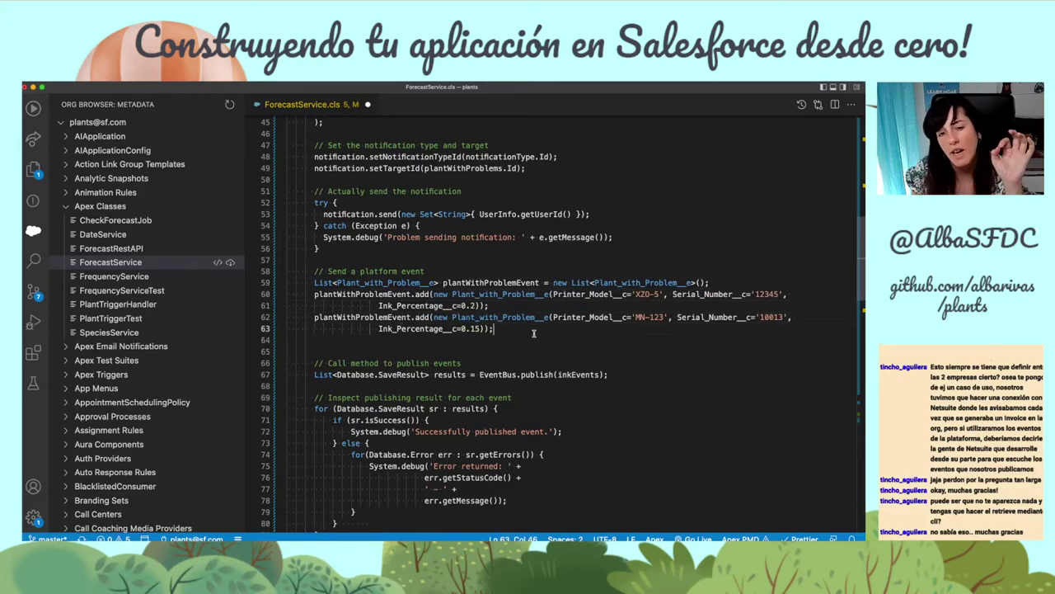
Step: Select the plantWithProblemEvent variable name in the list declaration
double_click(513, 283)
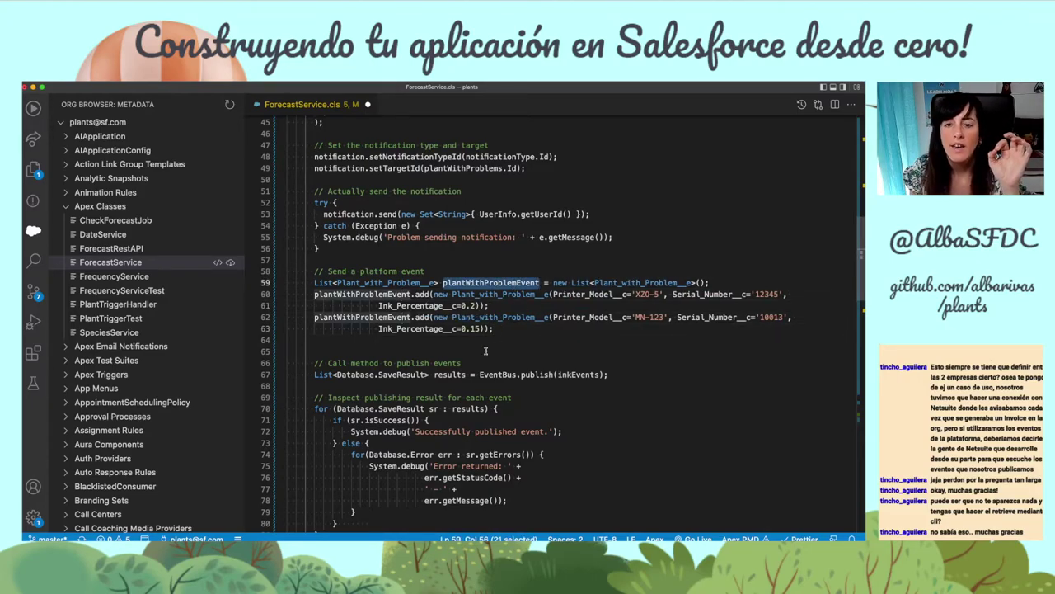